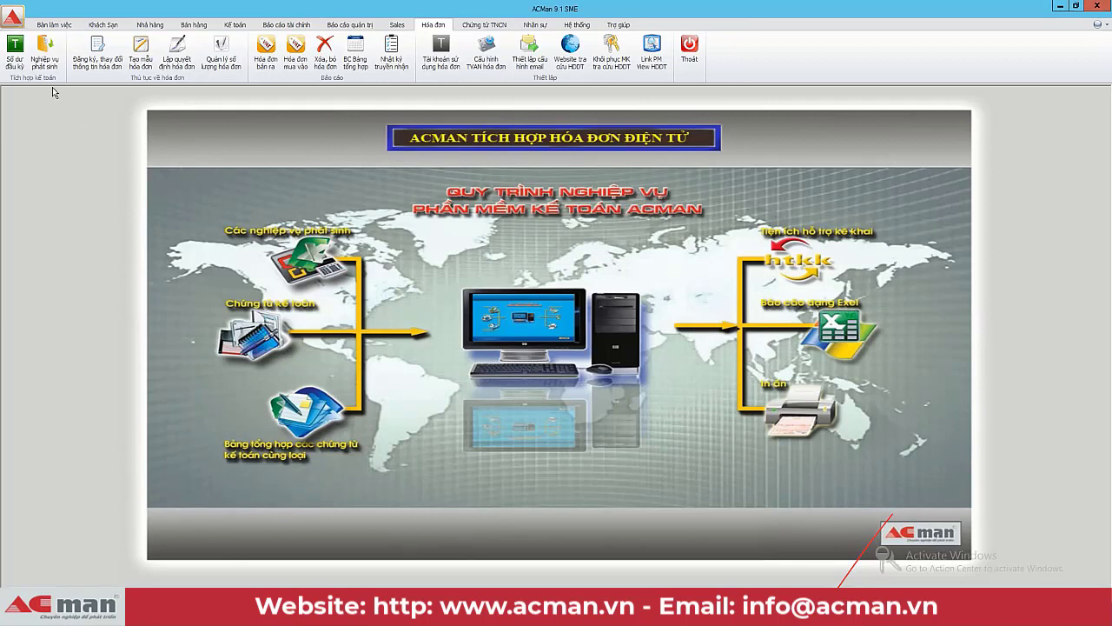
- Open the transaction list in edit mode and bring up the sales invoice behind voucher 00000001
left_click(44, 54)
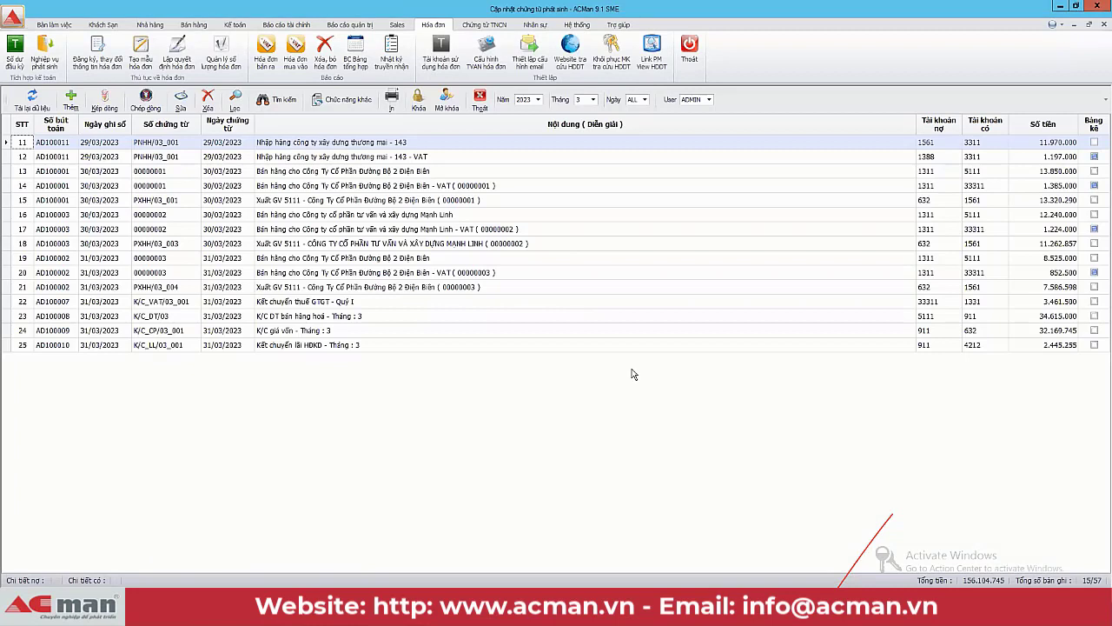
left_click(180, 103)
left_click(1004, 172)
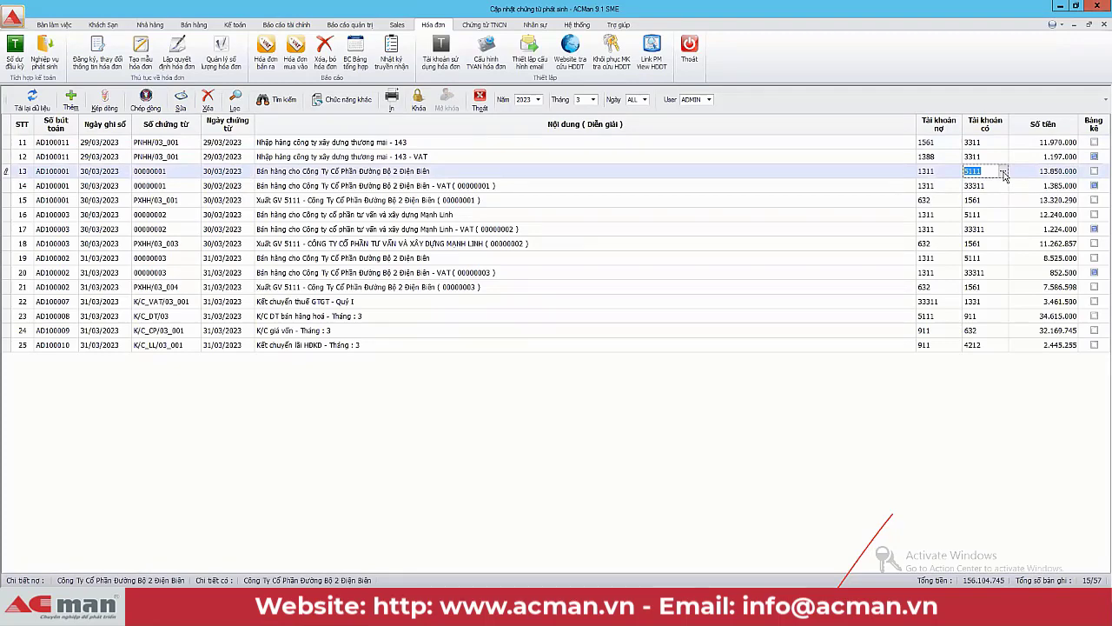
left_click(1003, 172)
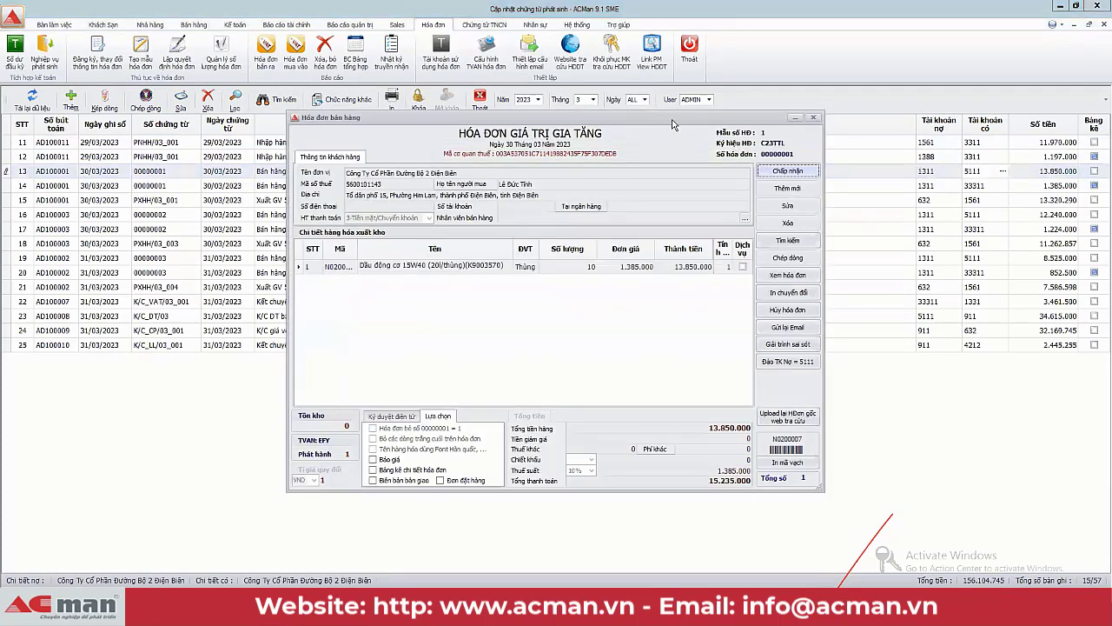
left_click_drag(665, 120, 623, 139)
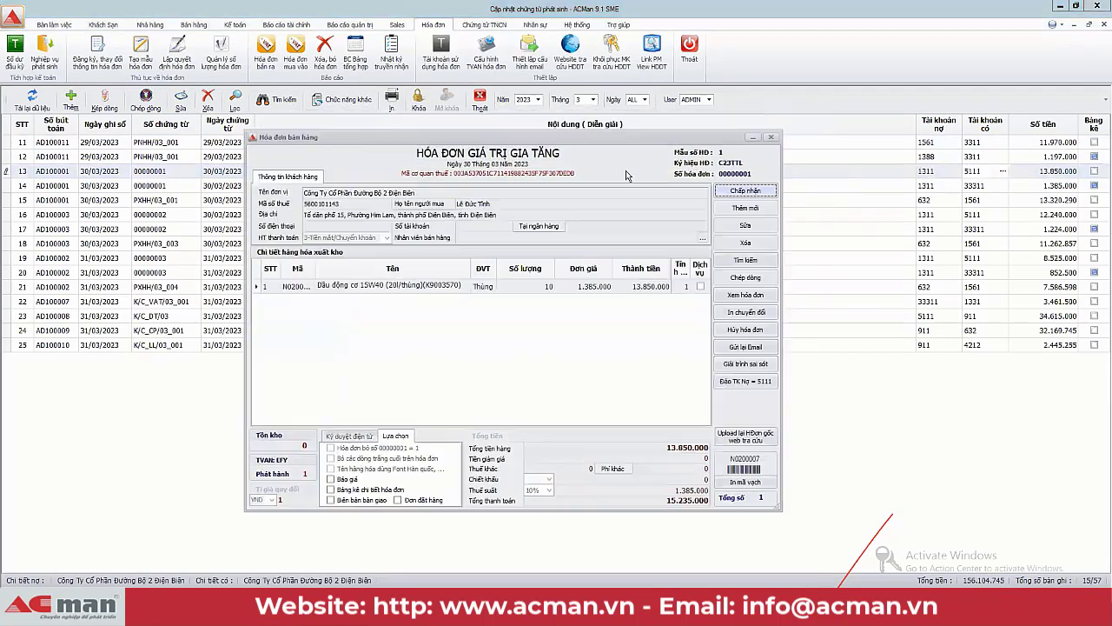
- Start cancelling sales invoice 00000001 and confirm the cancellation to reach its reason form
left_click(747, 336)
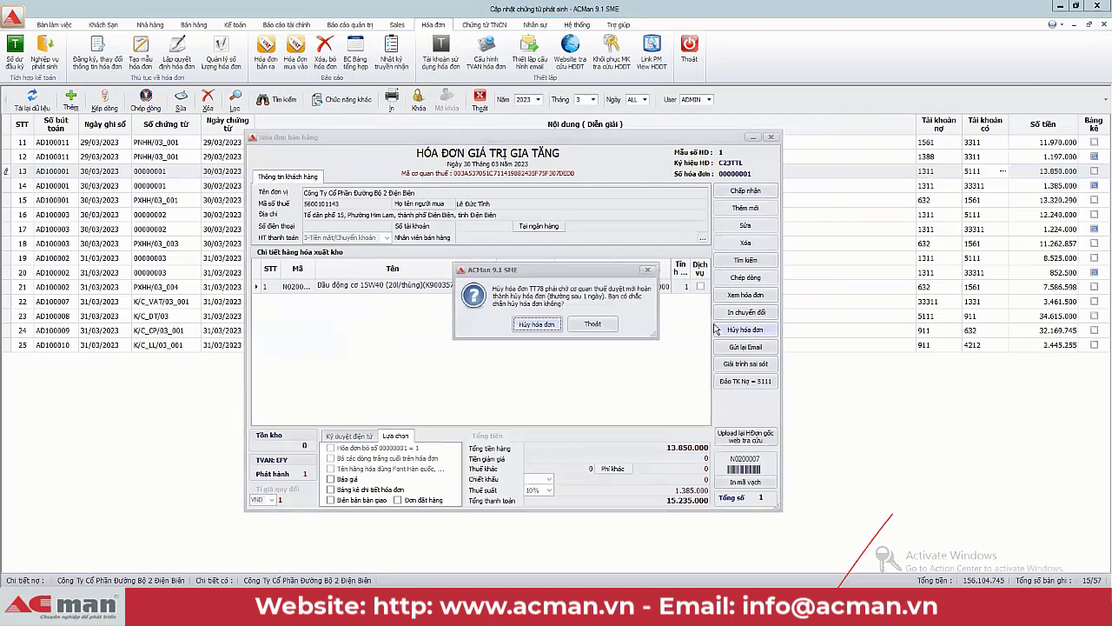
left_click_drag(608, 275, 605, 316)
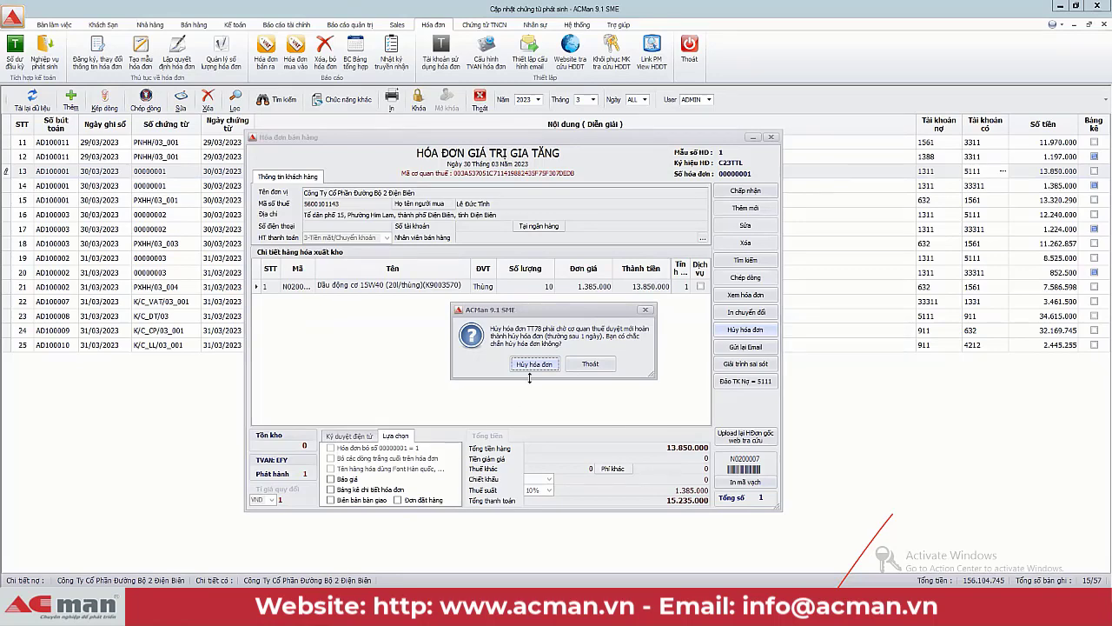
left_click(536, 364)
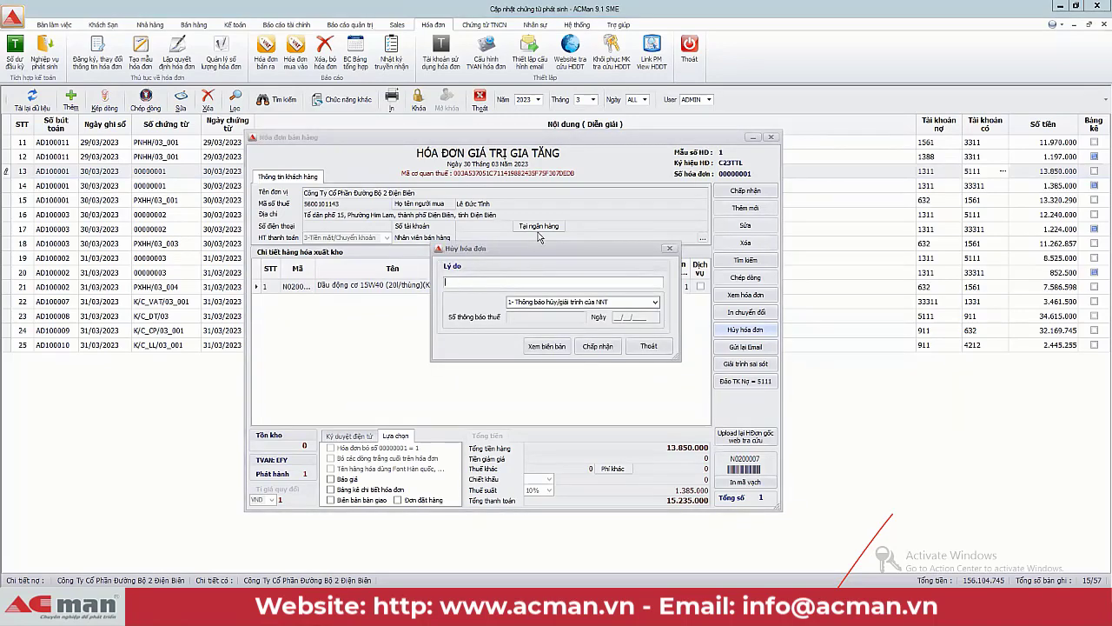
left_click_drag(542, 252, 542, 267)
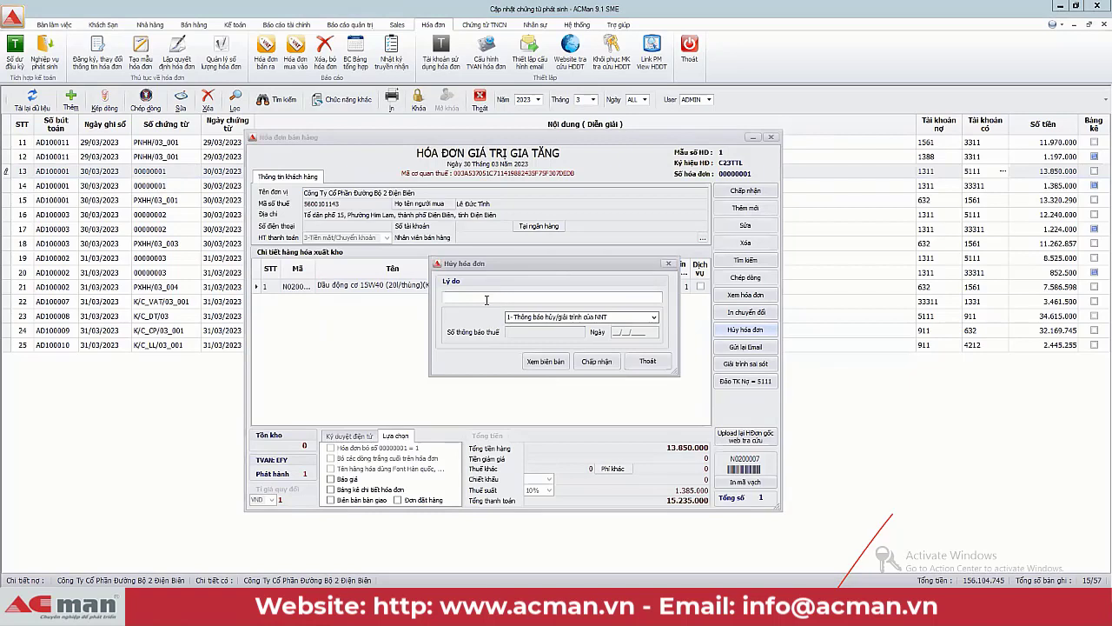
- Choose "1- Thông báo hủy/giải trình của NNT" as the notice type, and leave the cancellation form and invoice without submitting
left_click(654, 318)
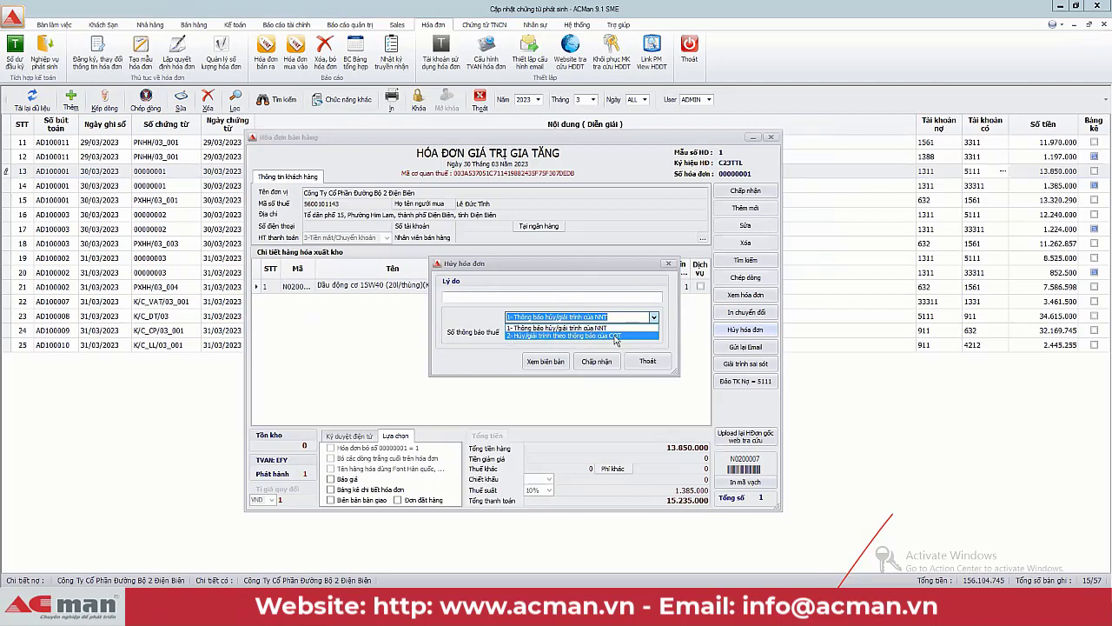
left_click(653, 319)
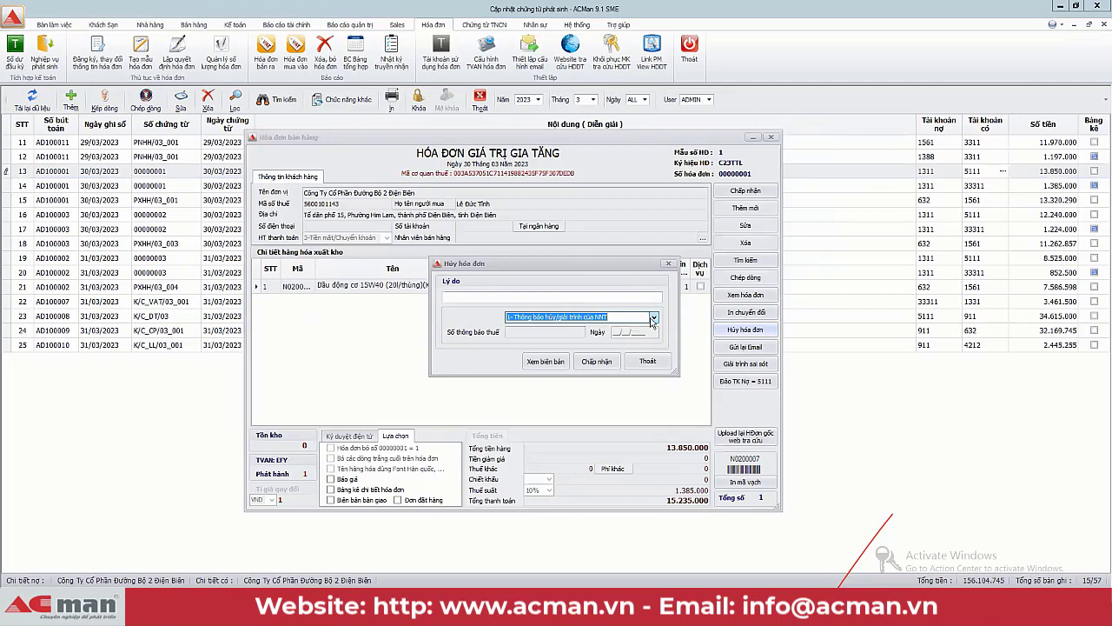
left_click(653, 319)
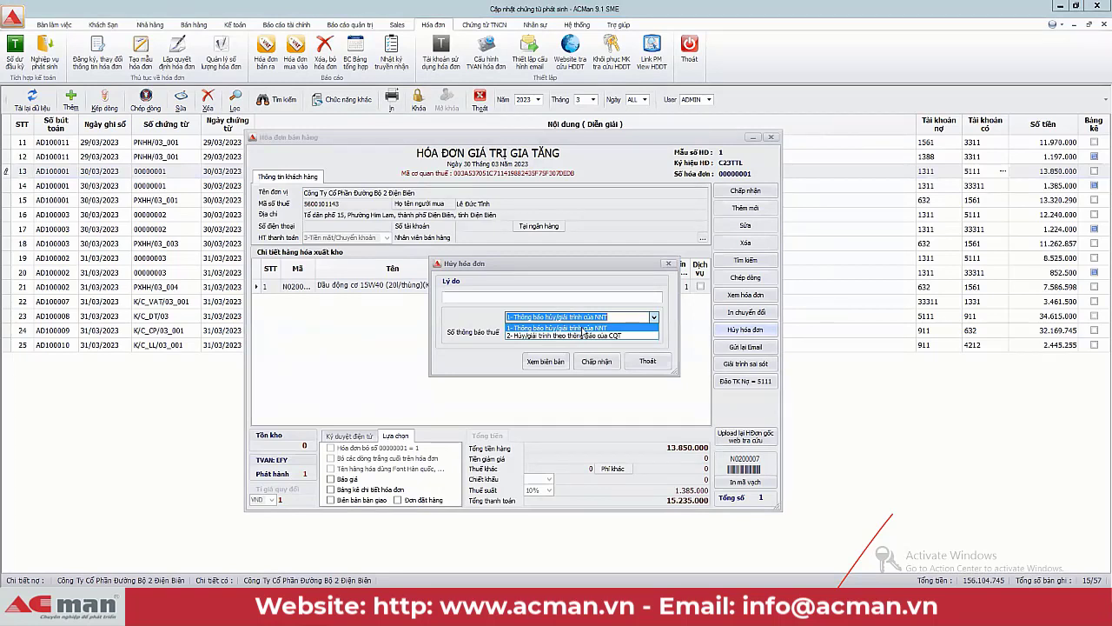
left_click(581, 328)
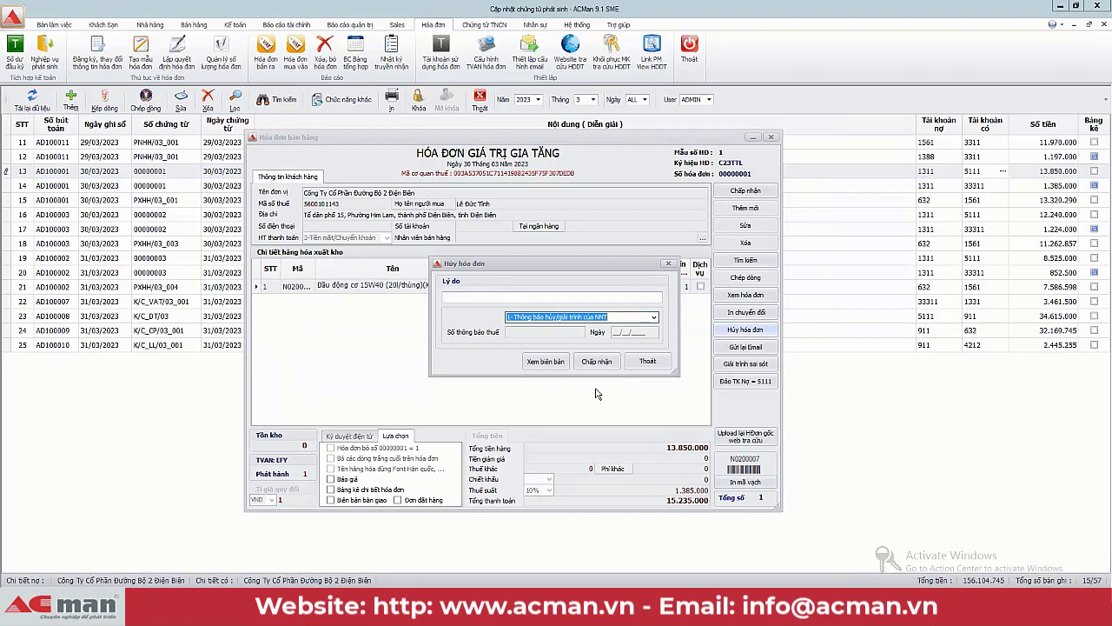
left_click(651, 364)
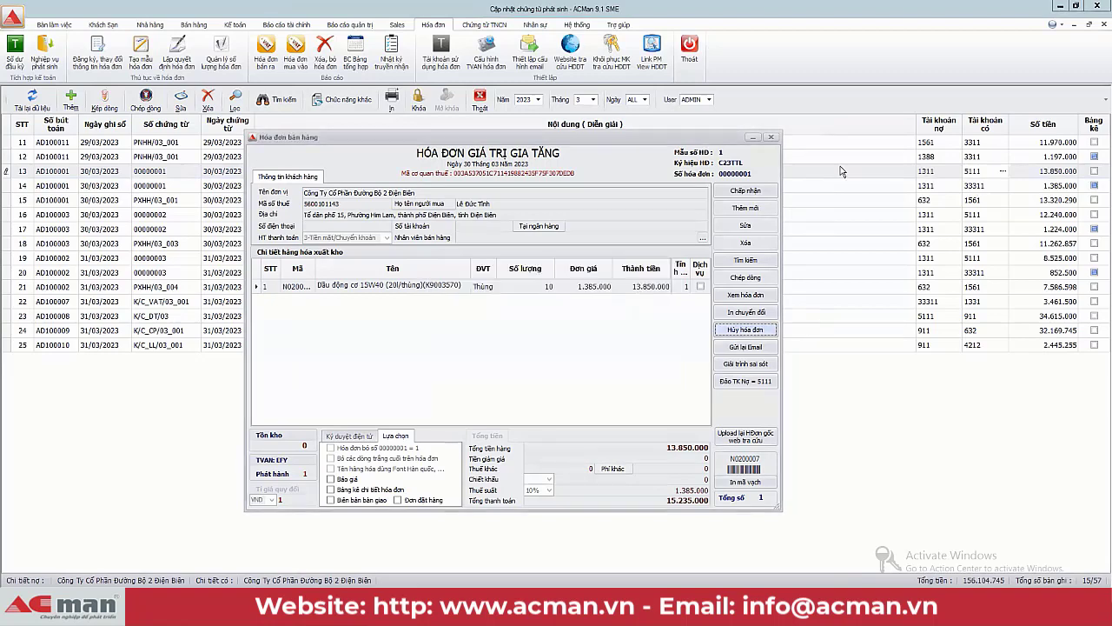
left_click(770, 193)
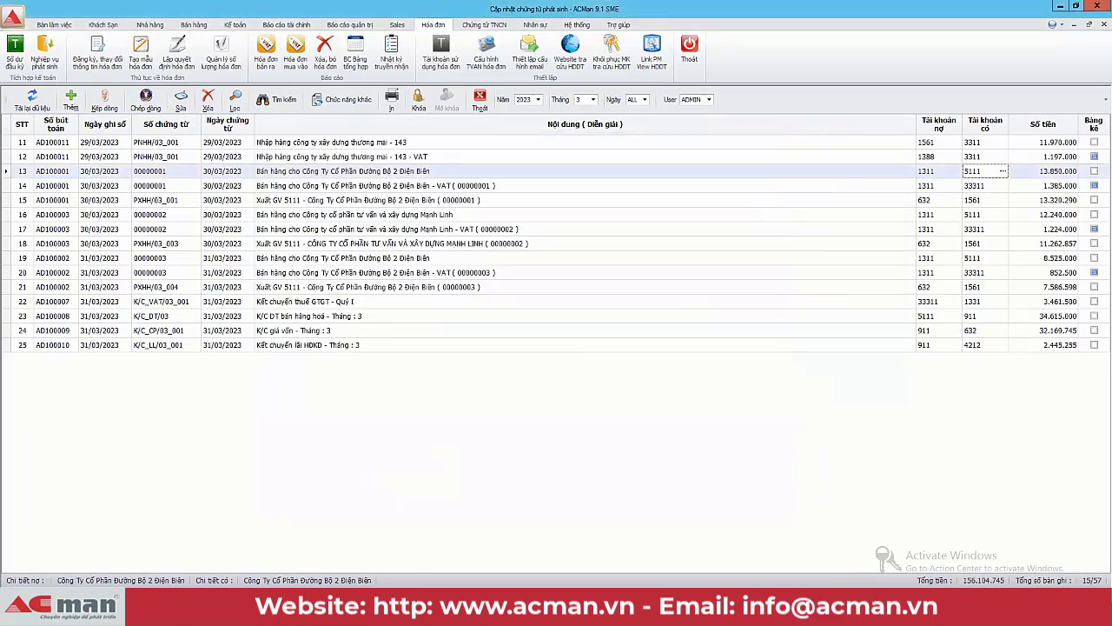
- Switch to the other ACMan 9.1 window and list the sold invoices for months 1 to 12 of 2023
left_click(197, 556)
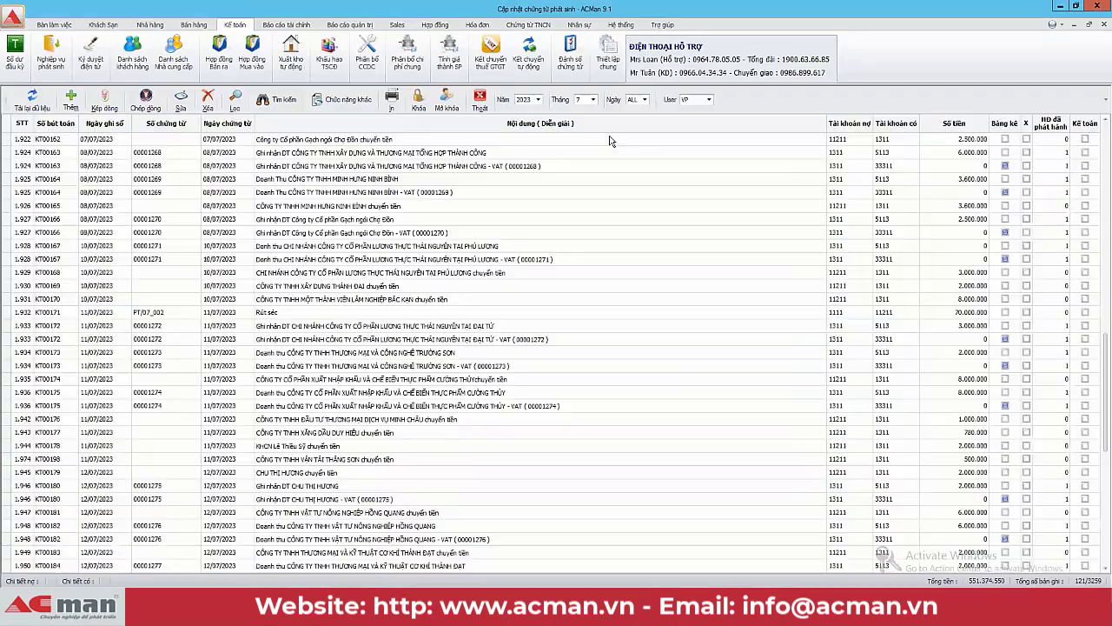
left_click(477, 24)
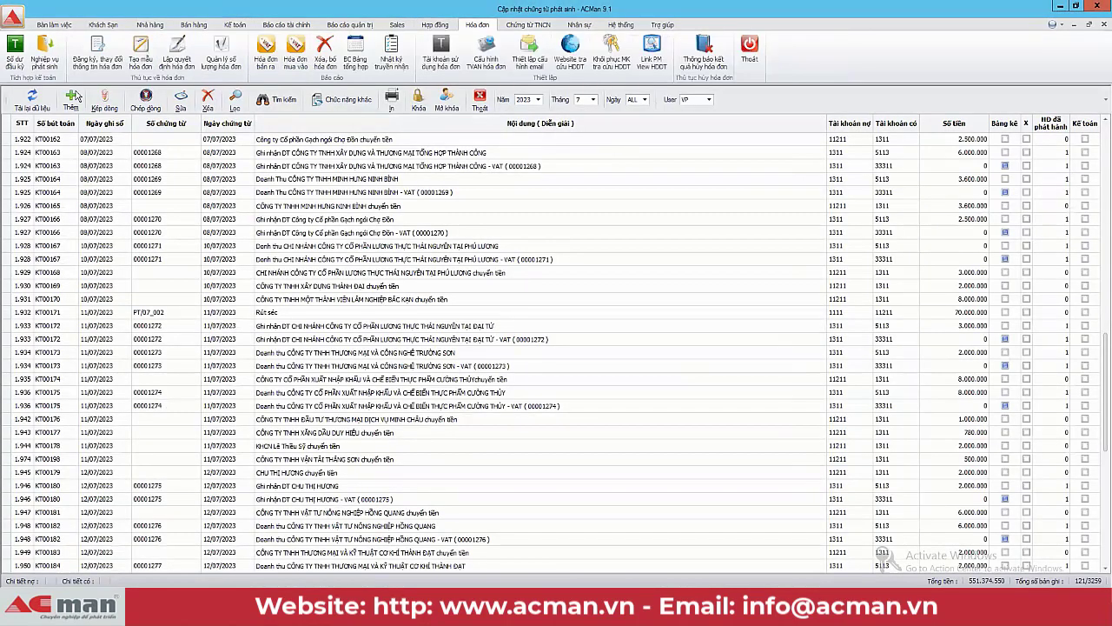
left_click(265, 52)
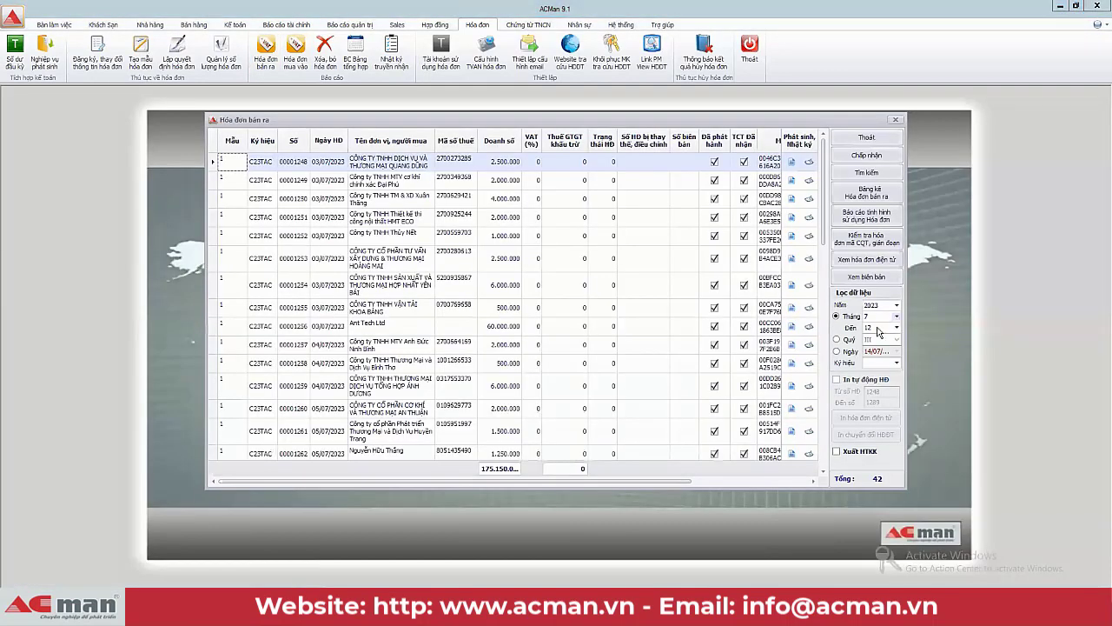
left_click(878, 316)
left_click(878, 331)
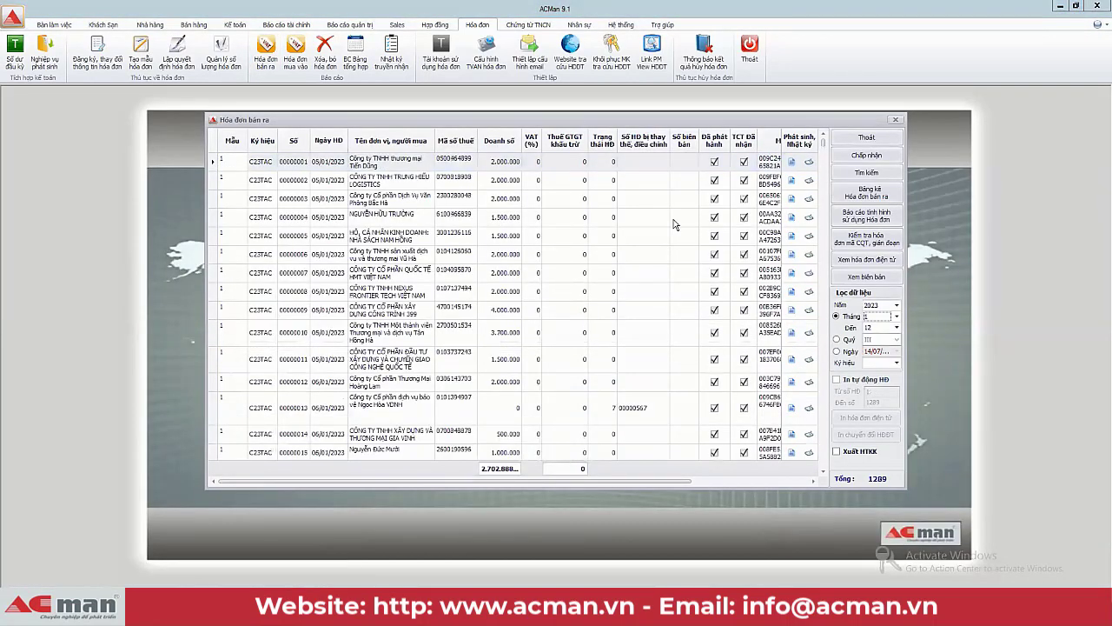
- Filter the sold invoices to status 1, review their tax codes and notes, and close the list
left_click(612, 134)
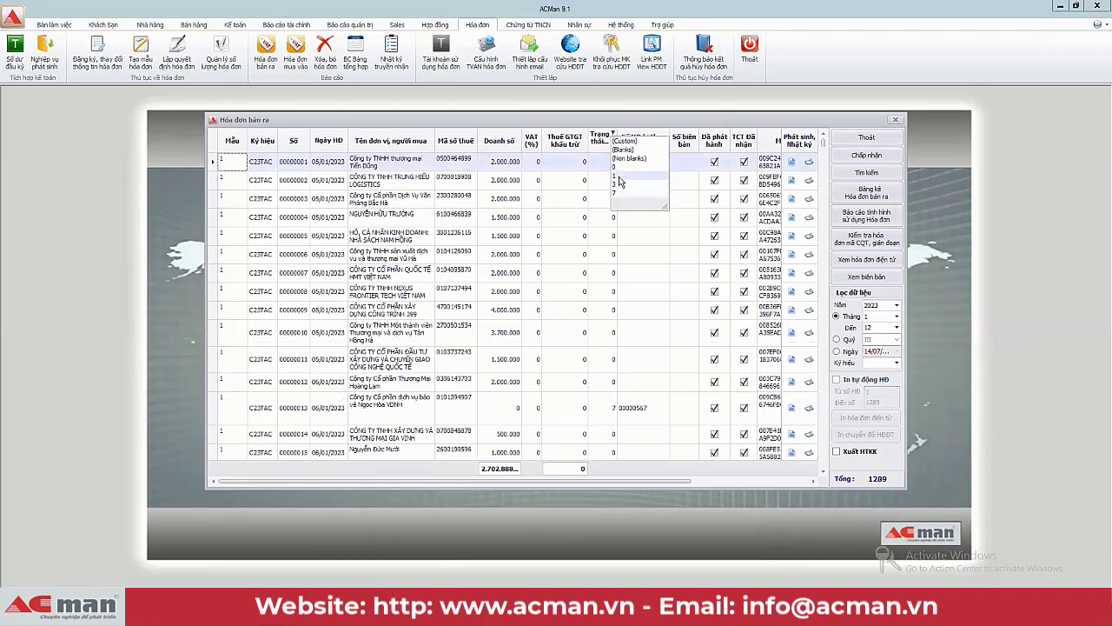
left_click(620, 179)
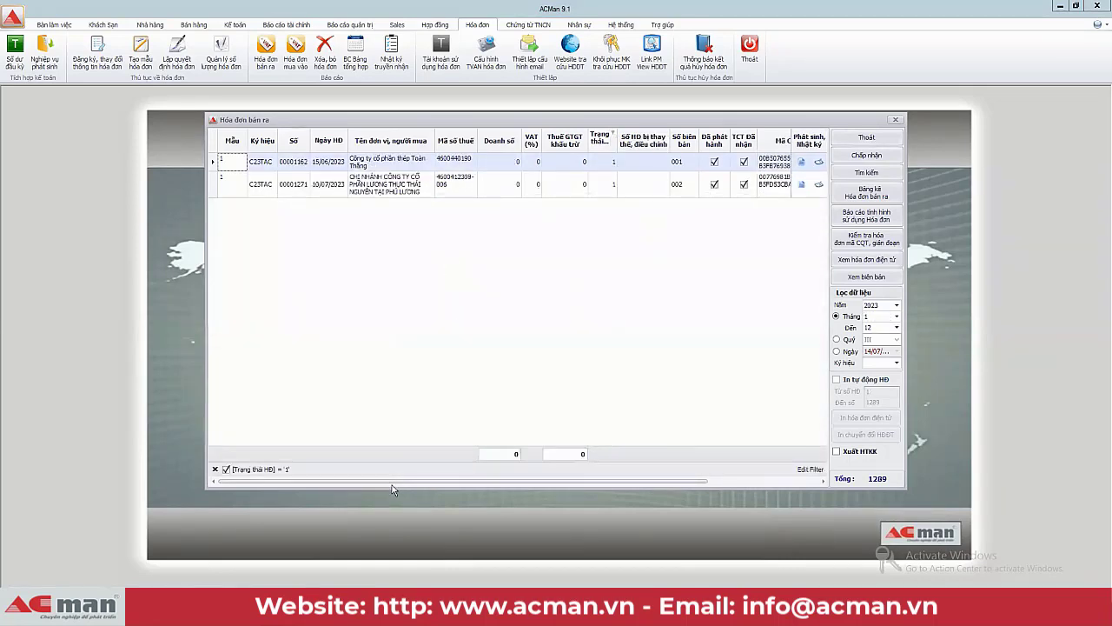
left_click_drag(391, 482, 563, 473)
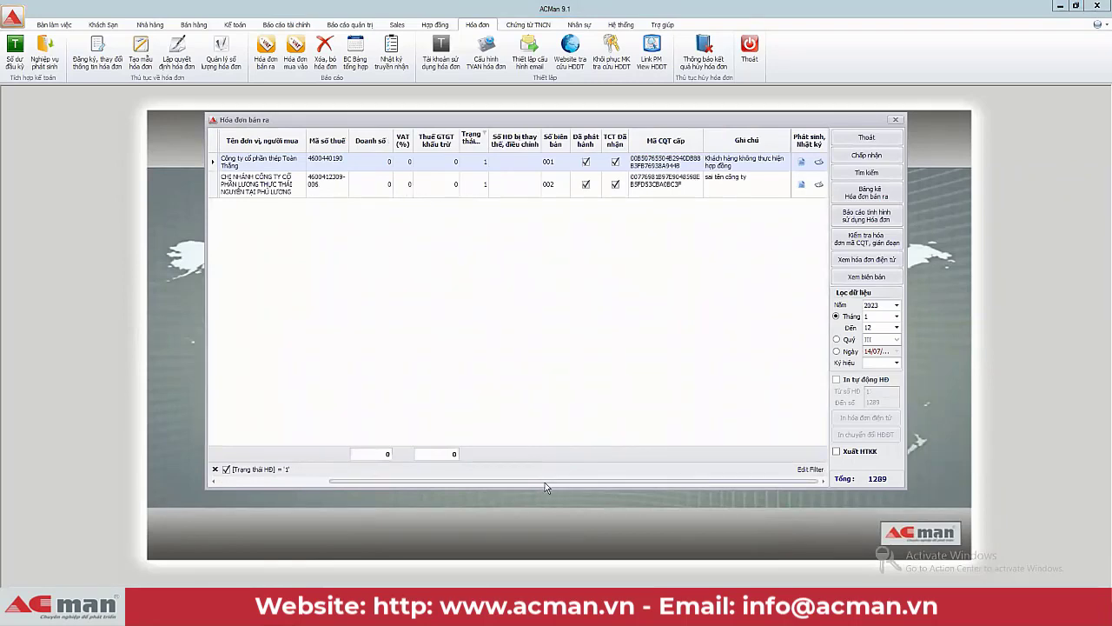
left_click_drag(545, 483, 409, 492)
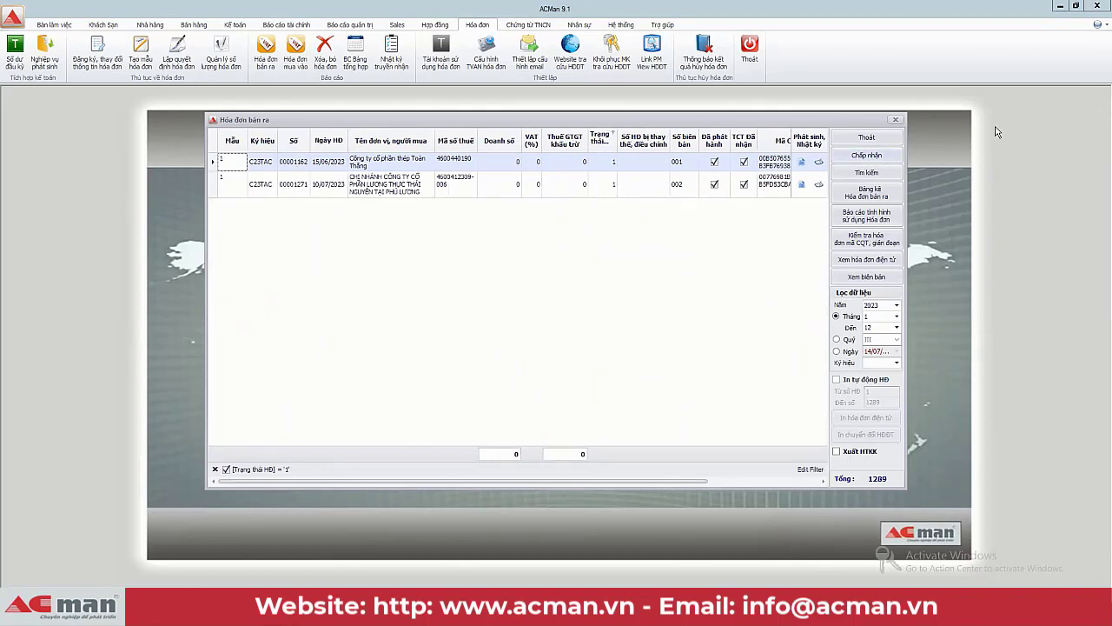
left_click(867, 139)
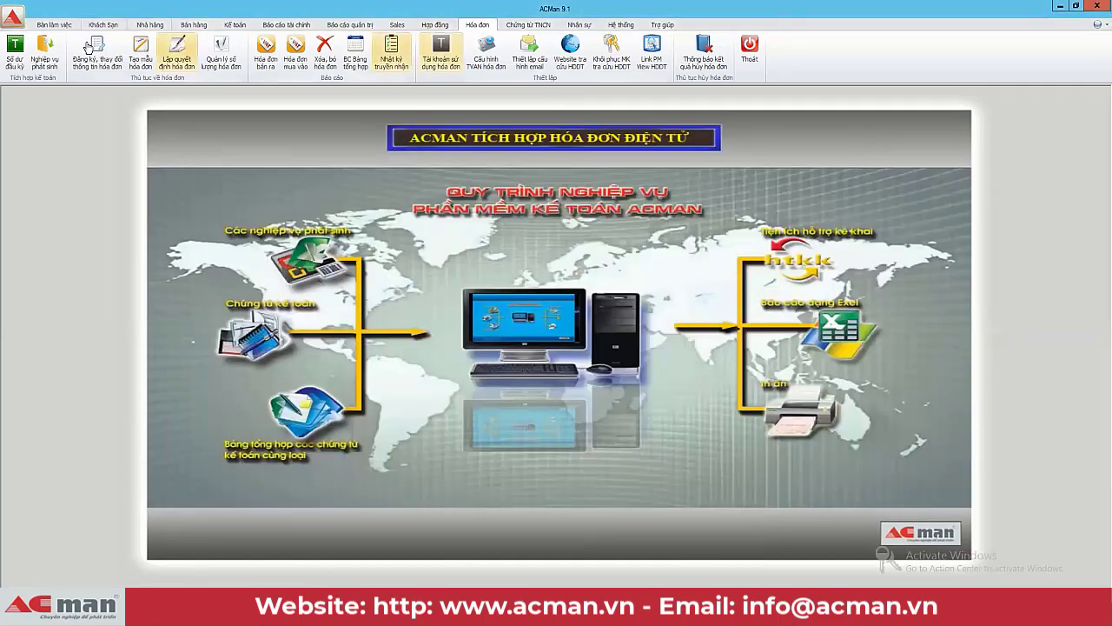
- Open the accounting transaction list and show month 6 of 2023
left_click(234, 24)
left_click(52, 61)
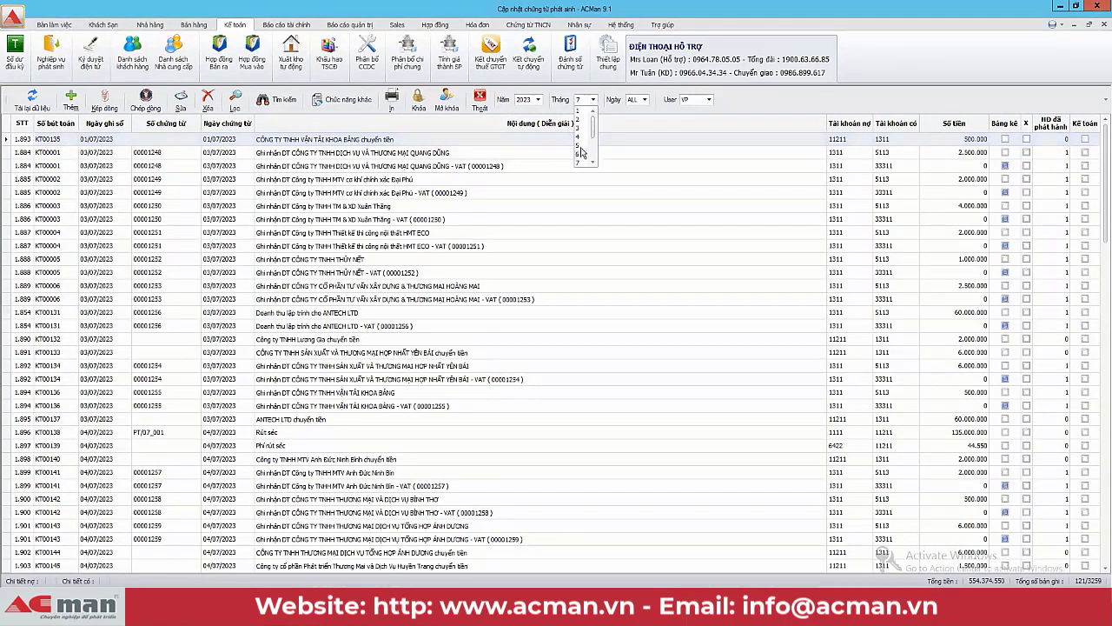
left_click(581, 153)
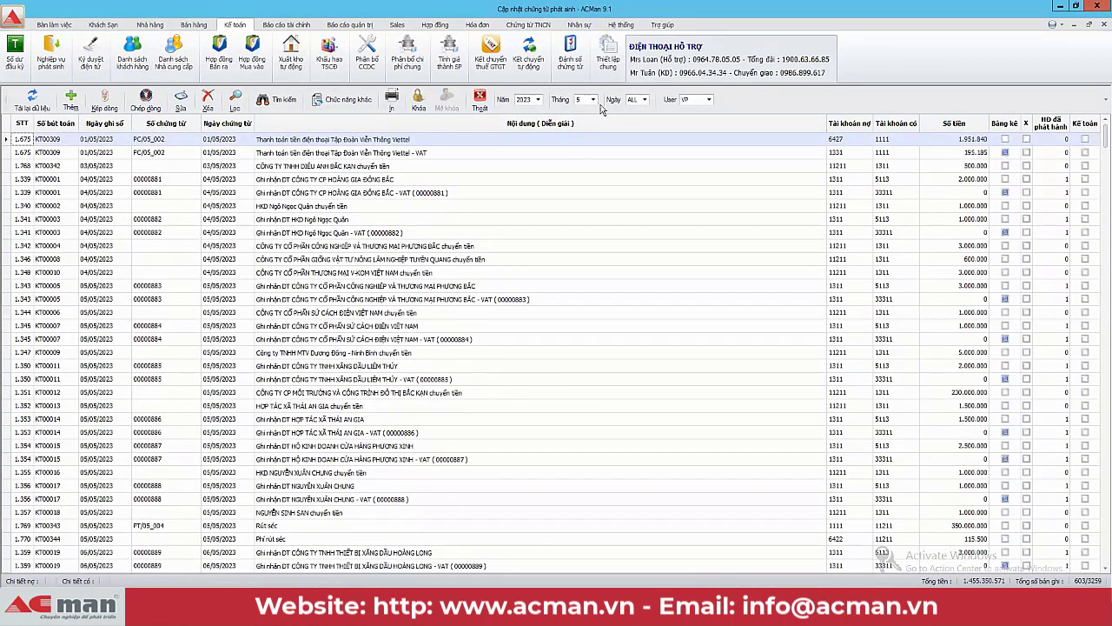
left_click(588, 99)
left_click(581, 156)
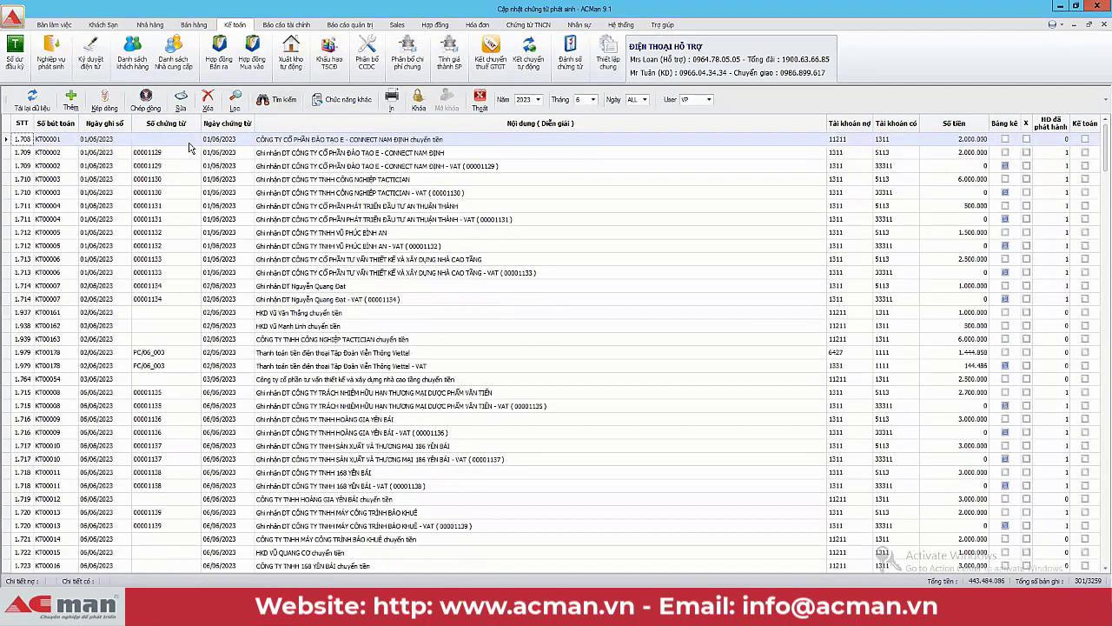
- Filter the transactions by voucher number 1162
left_click(273, 99)
left_click(285, 140)
type("1")
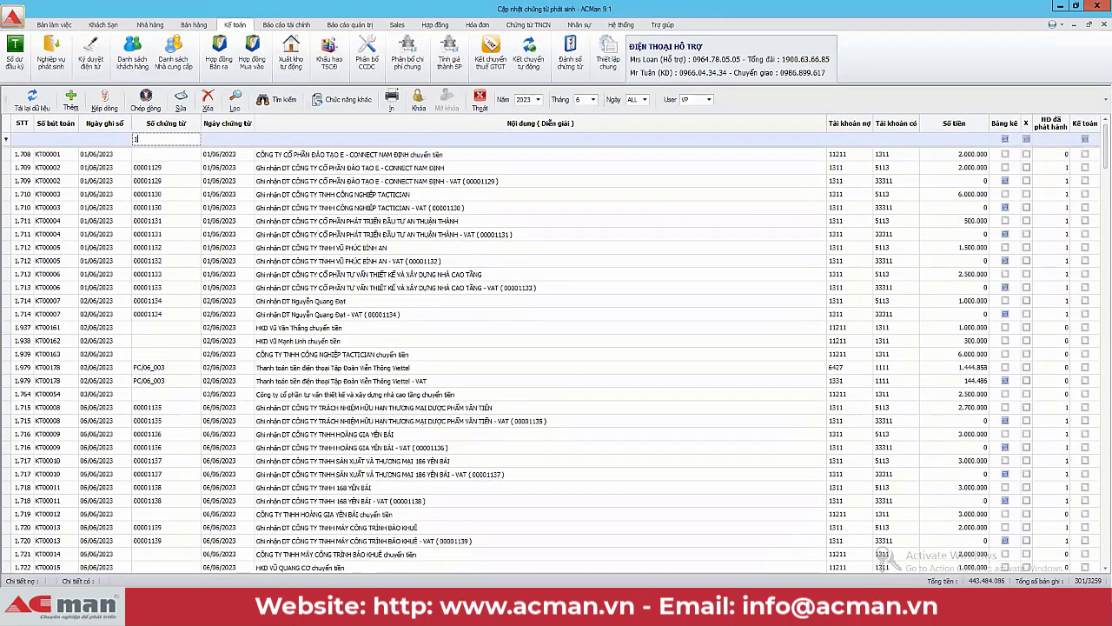
type("162")
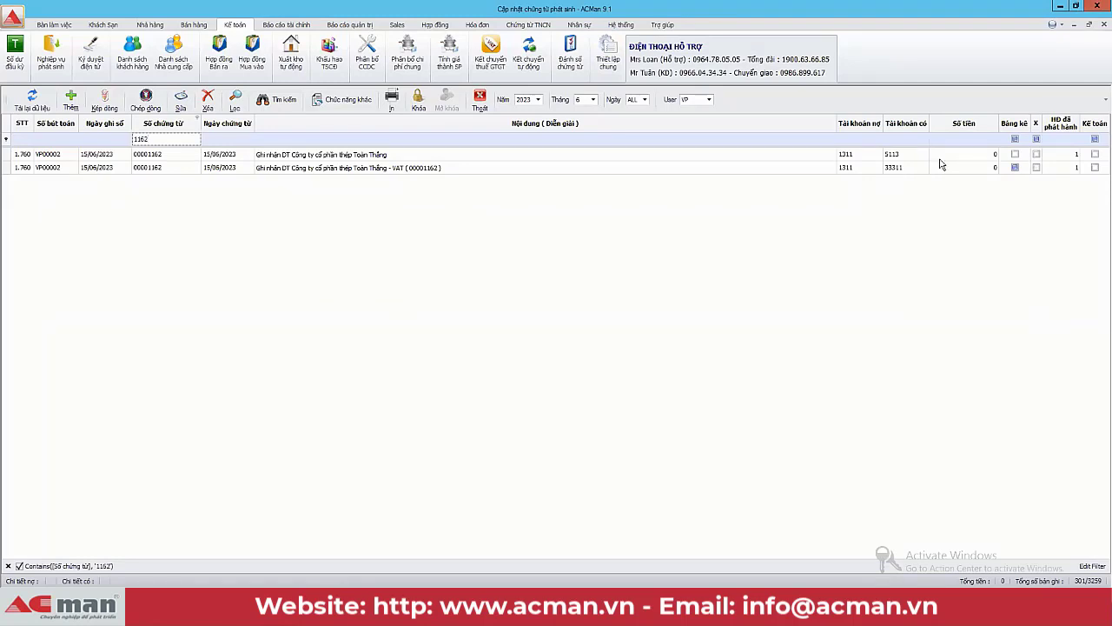
- Open the sales invoice of voucher 00001162 from its revenue entry in edit mode and view its electronic invoice
left_click(911, 155)
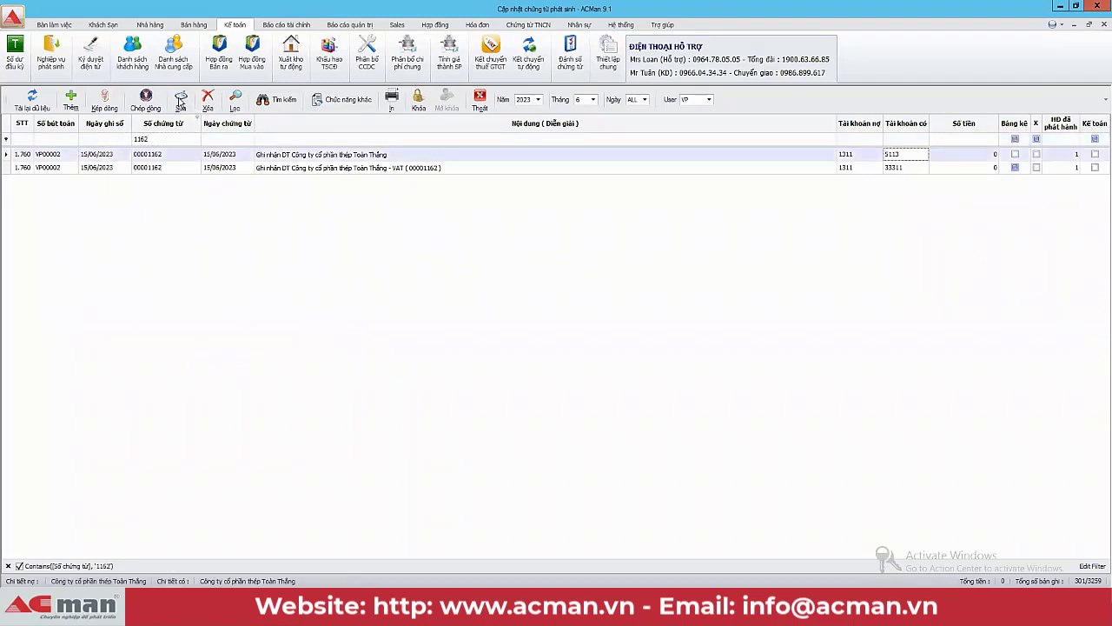
left_click(923, 158)
left_click(924, 156)
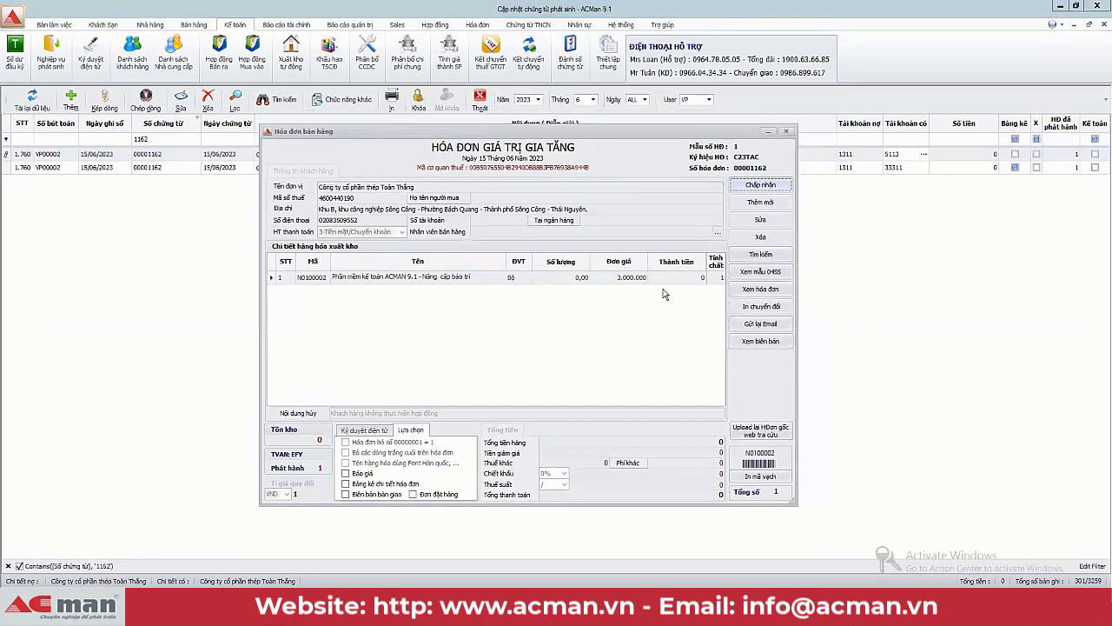
left_click(745, 290)
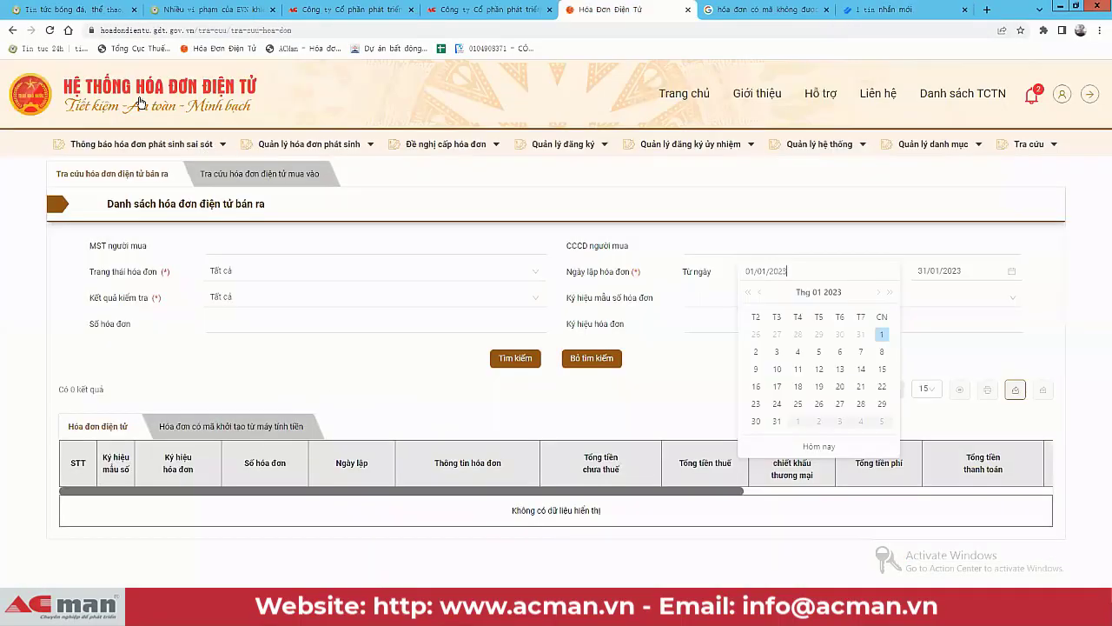
- Switch to the browser's hoadondientu.gdt.gov.vn page, dismiss the date picker, and go to the invoice lookup section
left_click(613, 9)
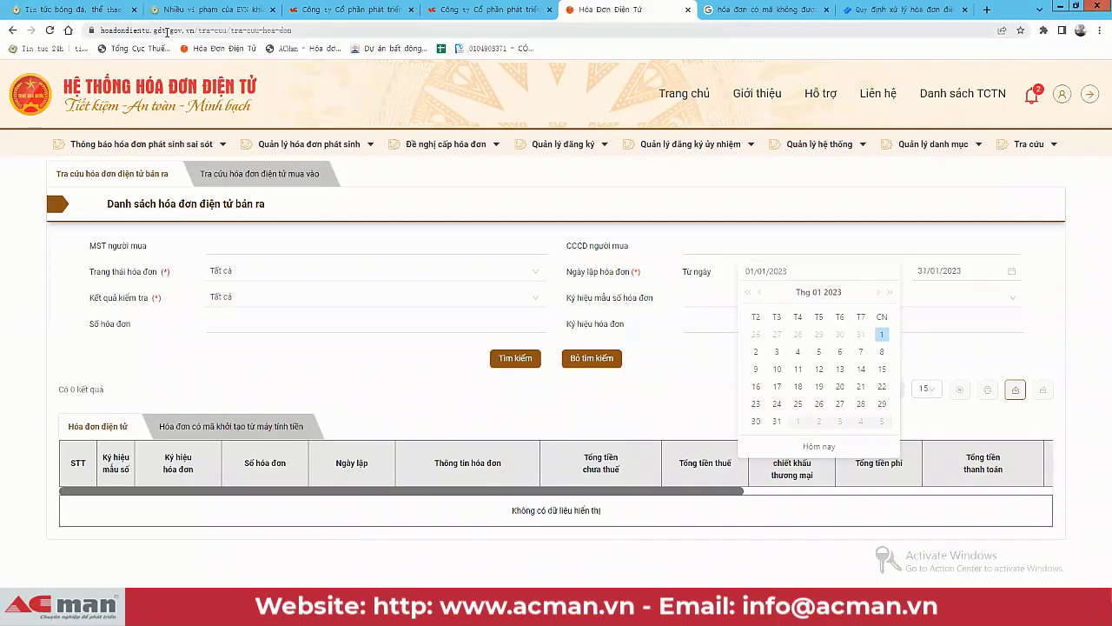
left_click(313, 29)
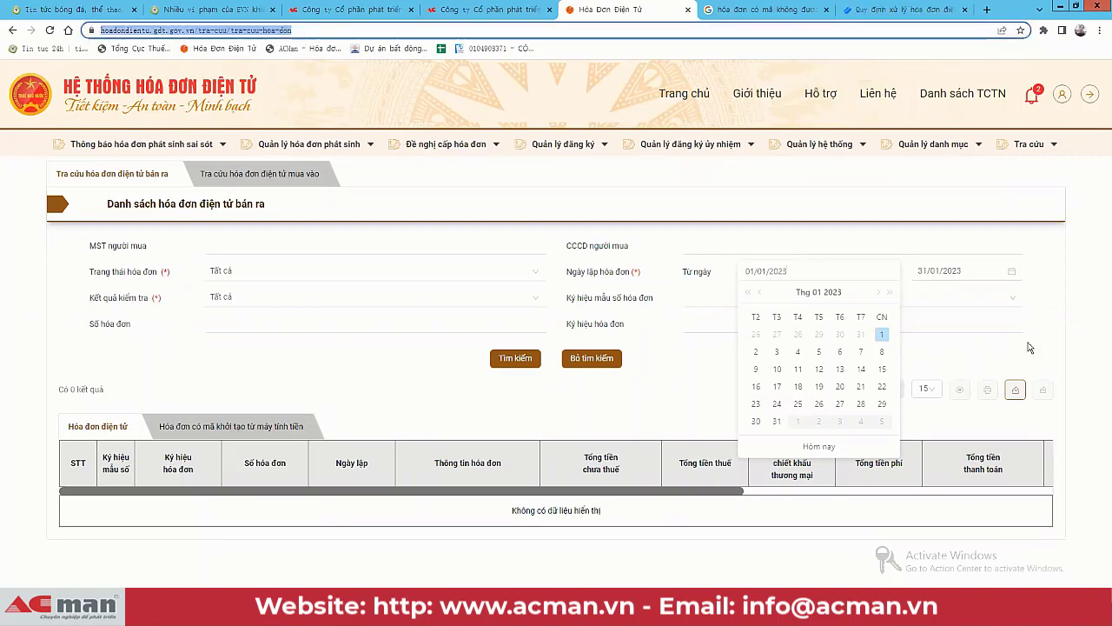
left_click(252, 266)
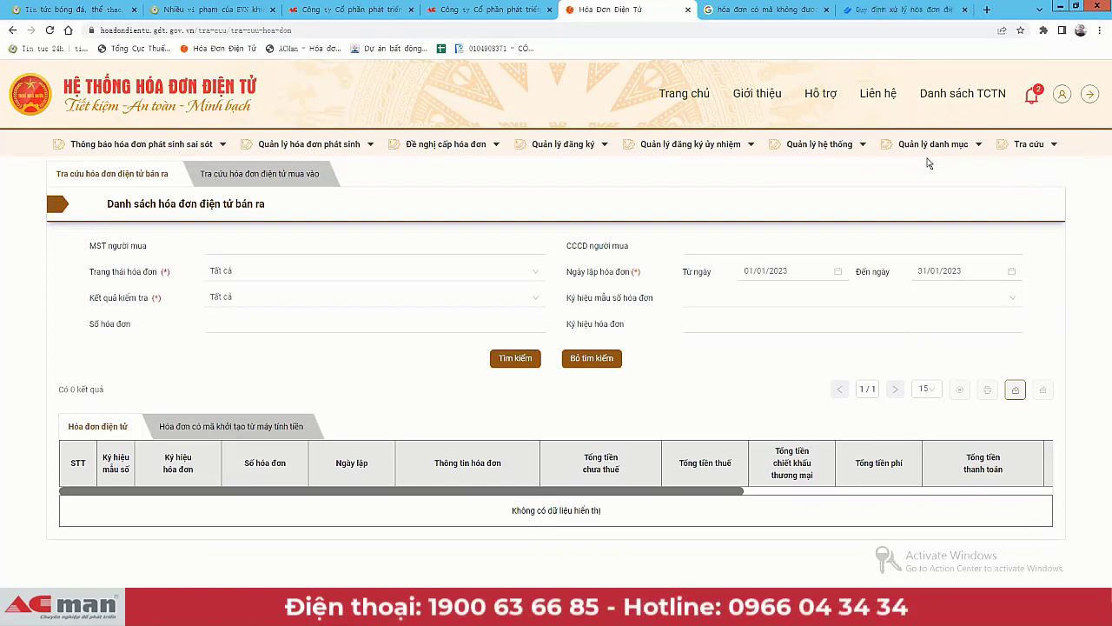
left_click(1052, 147)
left_click(1034, 170)
left_click(289, 178)
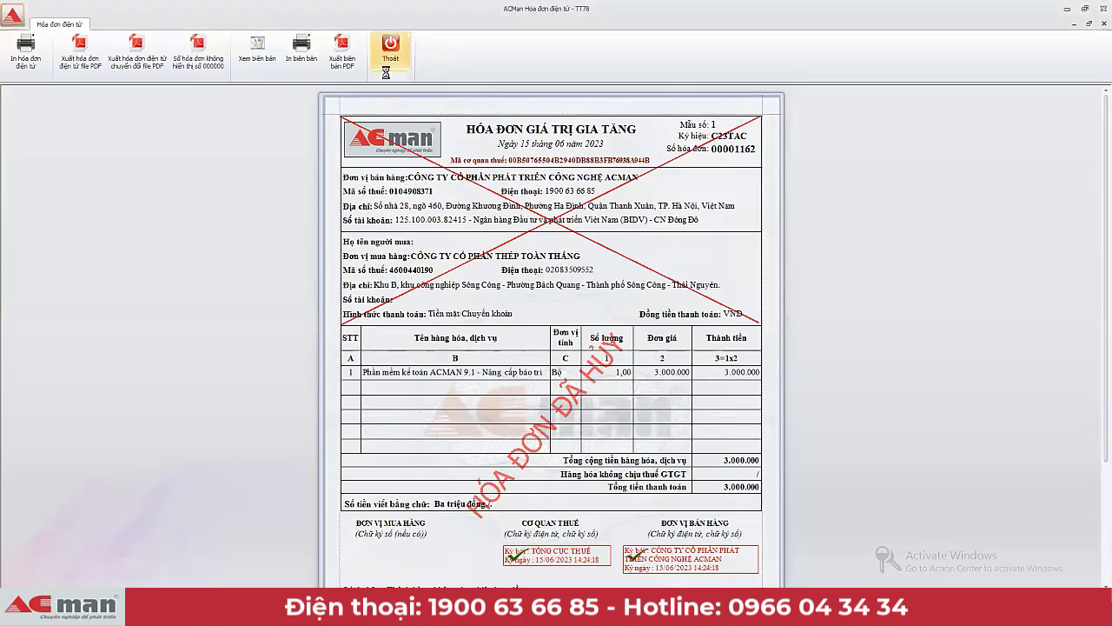
- Close the cancelled invoice's preview, view its form 04SS error notification, and return to the transaction list
left_click(390, 45)
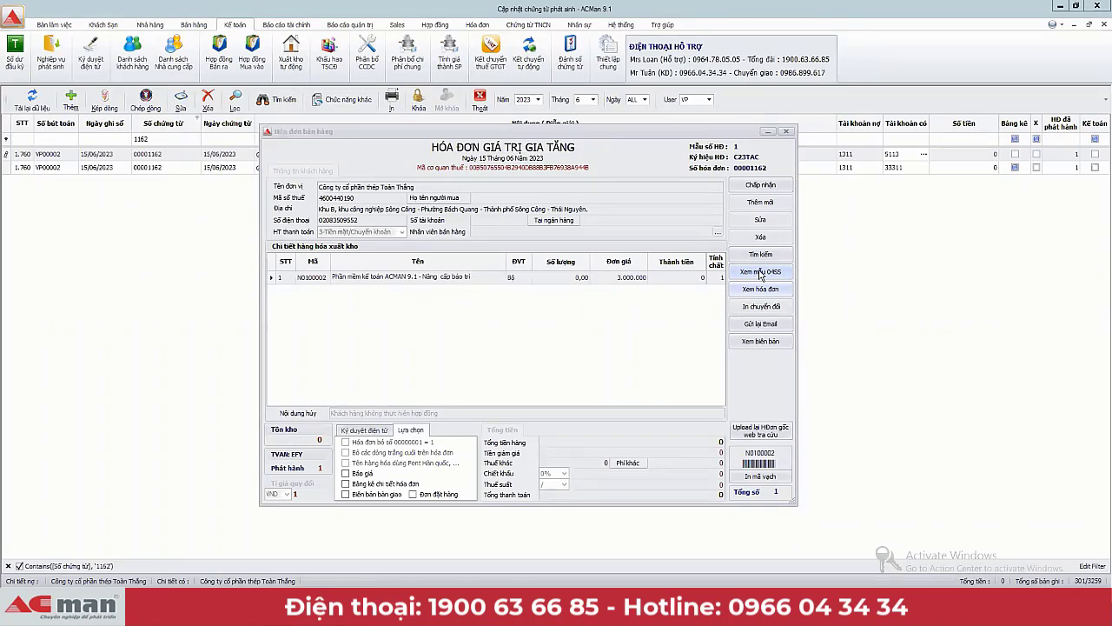
left_click(761, 272)
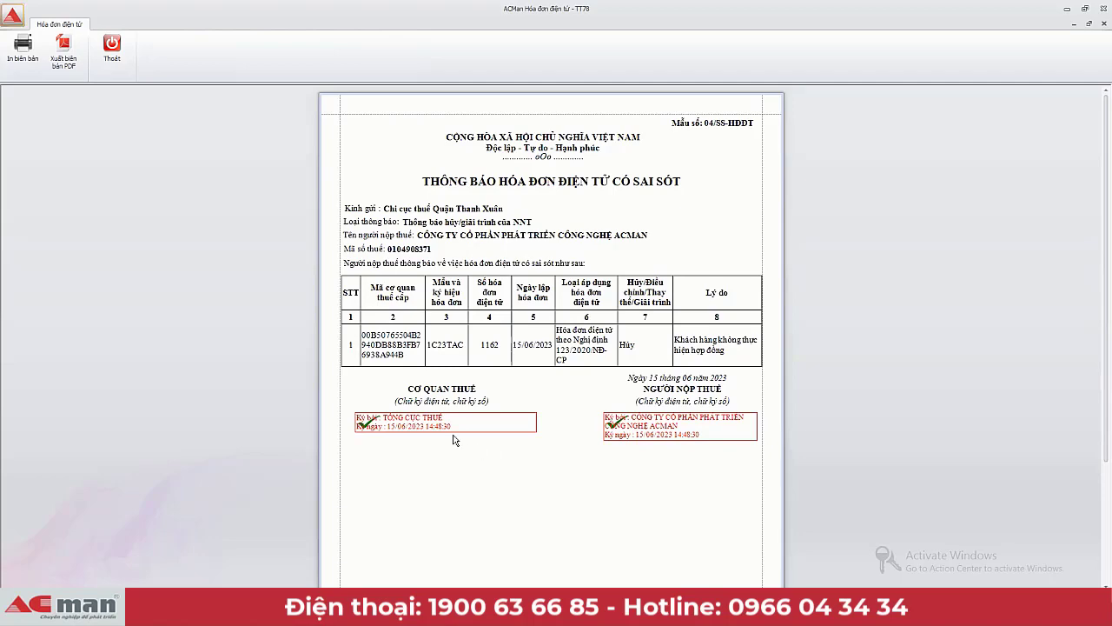
left_click(119, 57)
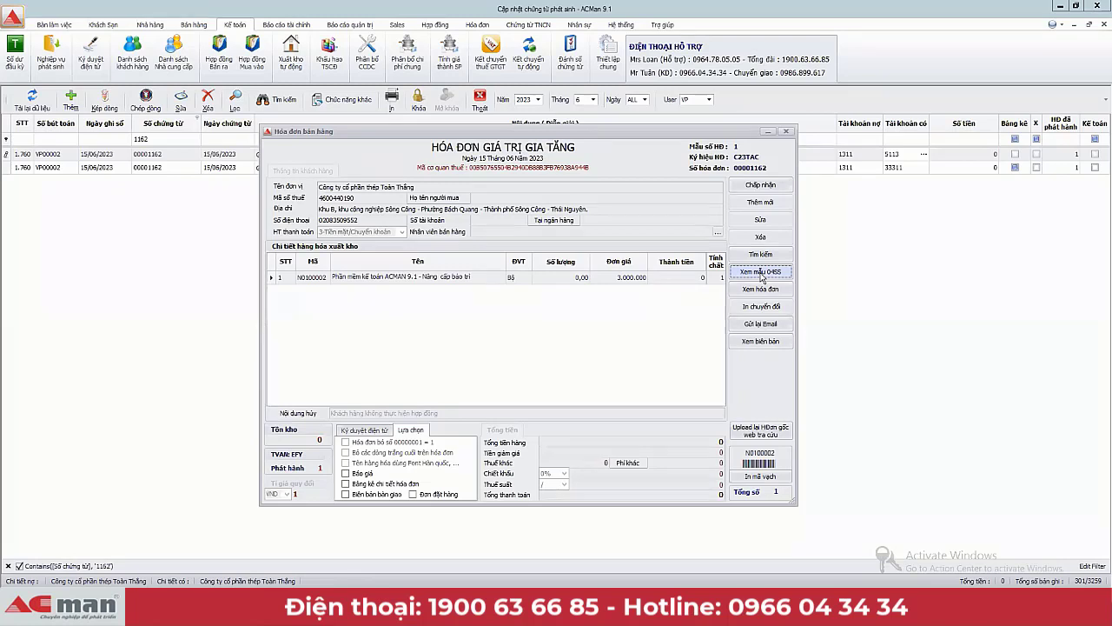
left_click(752, 187)
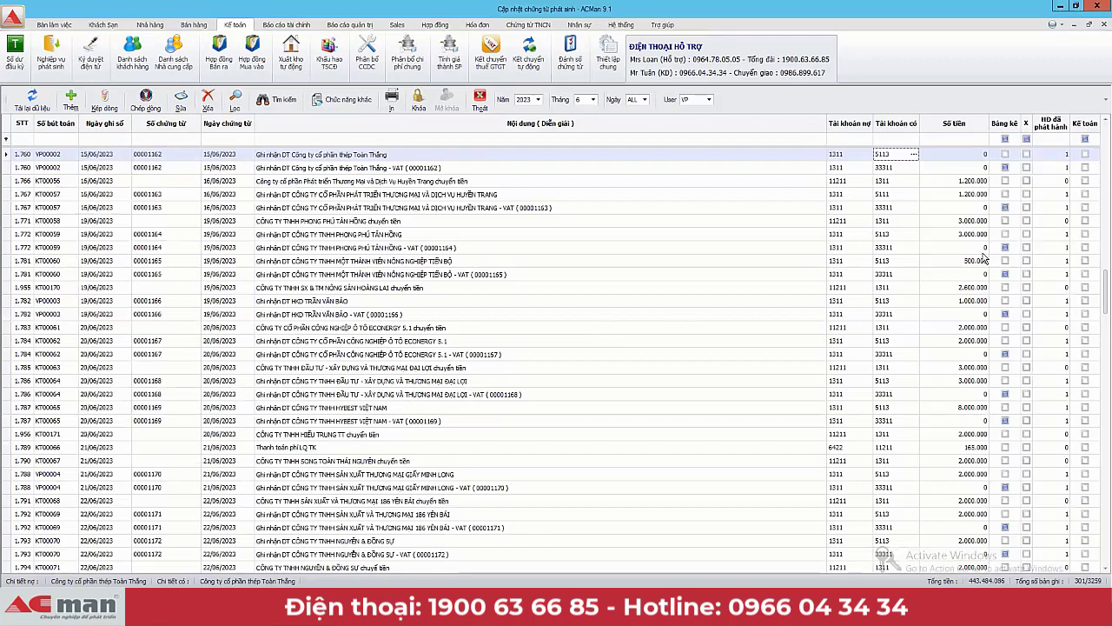
- Try to submit an error explanation (Giải trình sai sót) for the sales invoice of voucher 00001164, and close the invoice
left_click(914, 234)
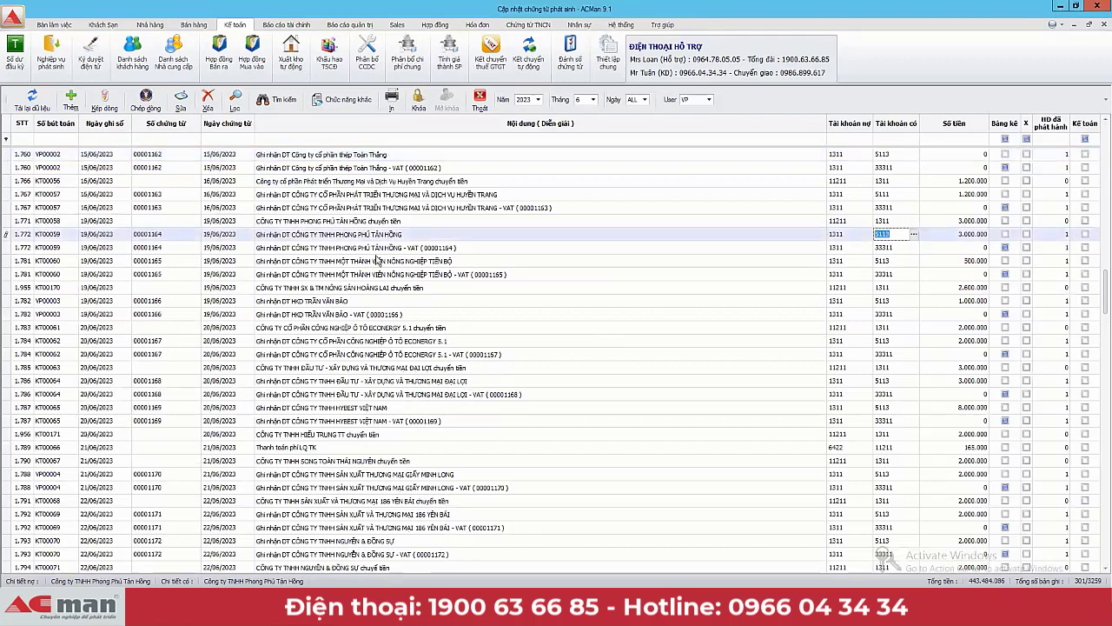
double_click(151, 241)
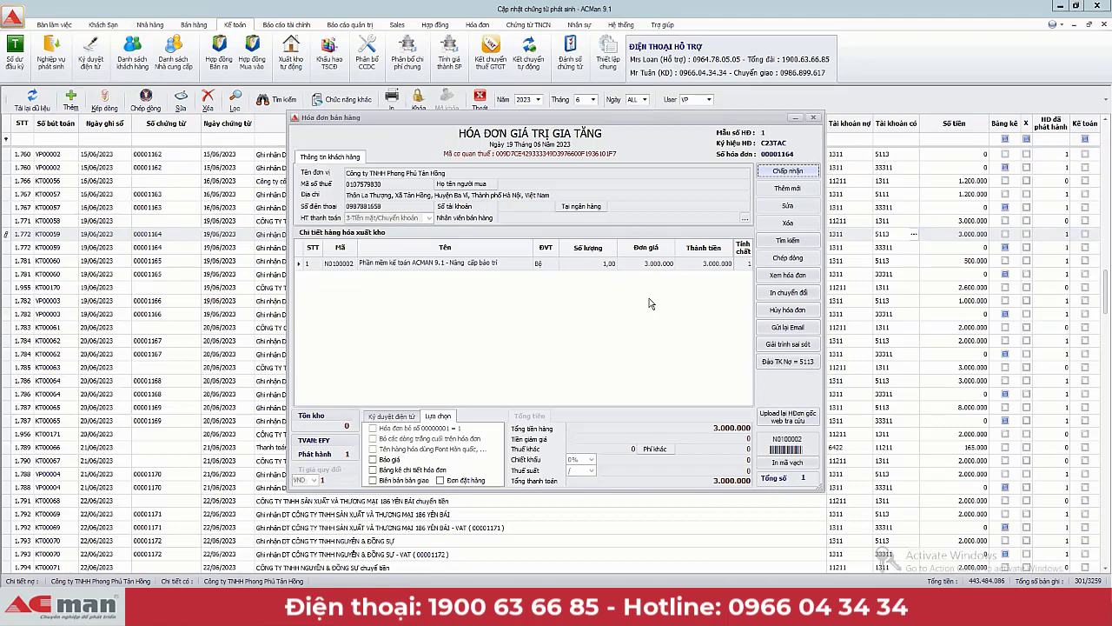
left_click(793, 347)
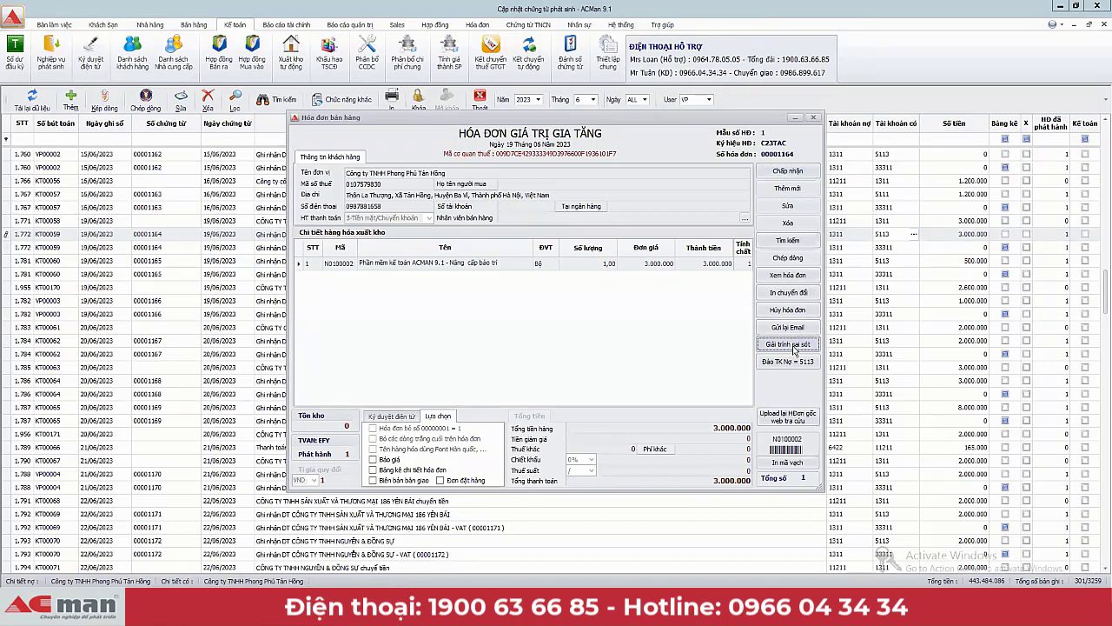
left_click(669, 214)
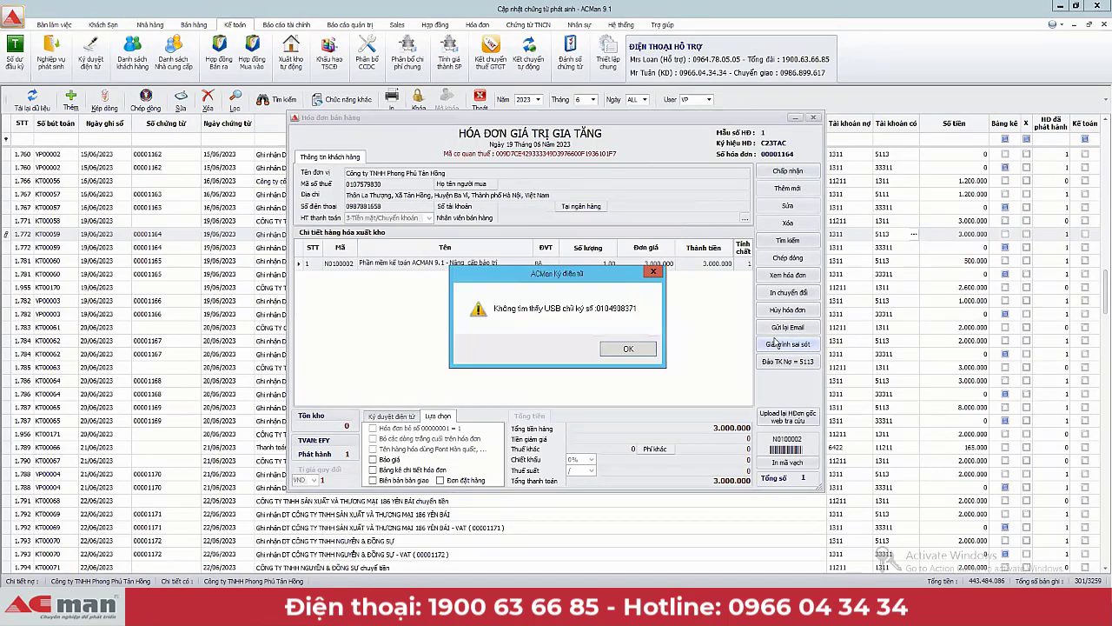
left_click(626, 349)
left_click(798, 171)
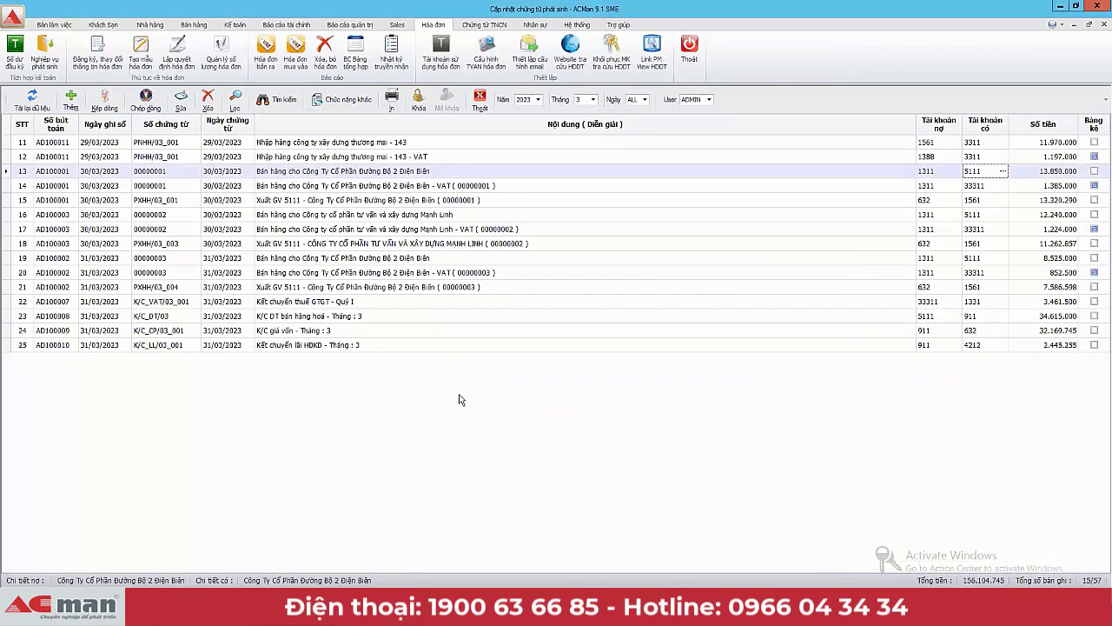
- Open the sales invoice of voucher 00000001 from its revenue entry and start its error explanation to the tax authority
left_click(1000, 171)
left_click(788, 348)
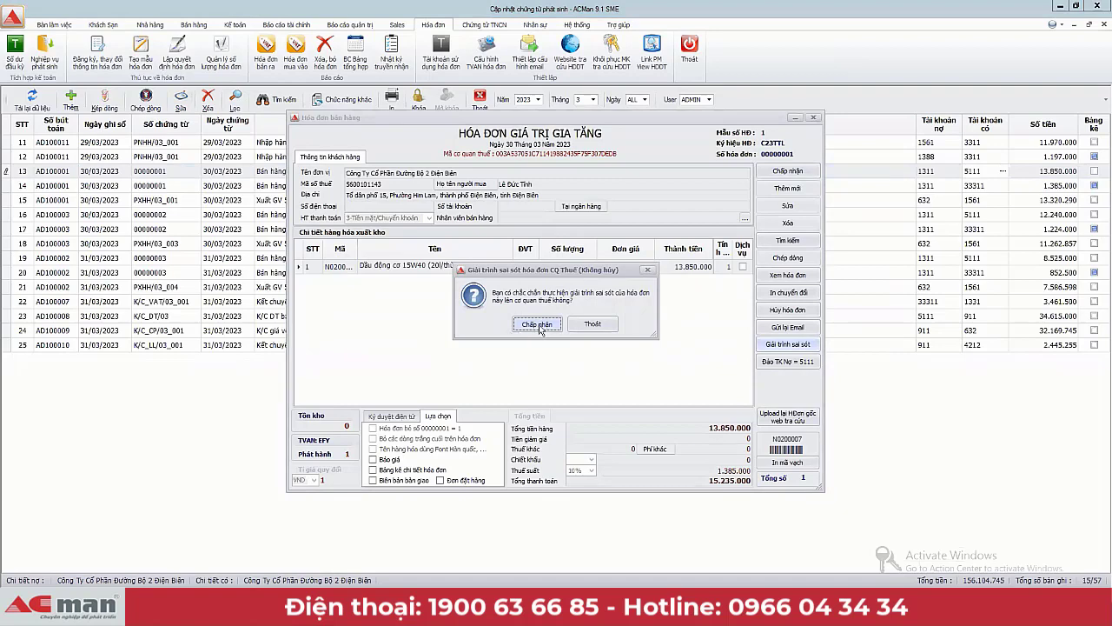
left_click(538, 329)
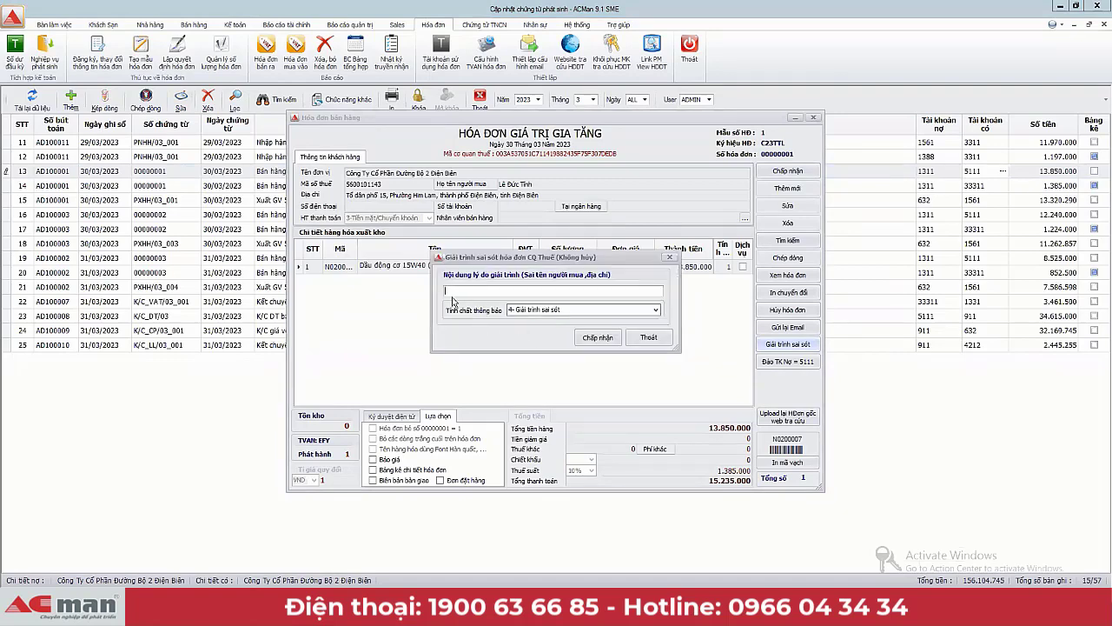
- Review the explanation reason and notification types, keep 4- Giải trình sai sót, and exit the form and invoice without submitting
left_click(458, 292)
left_click(656, 310)
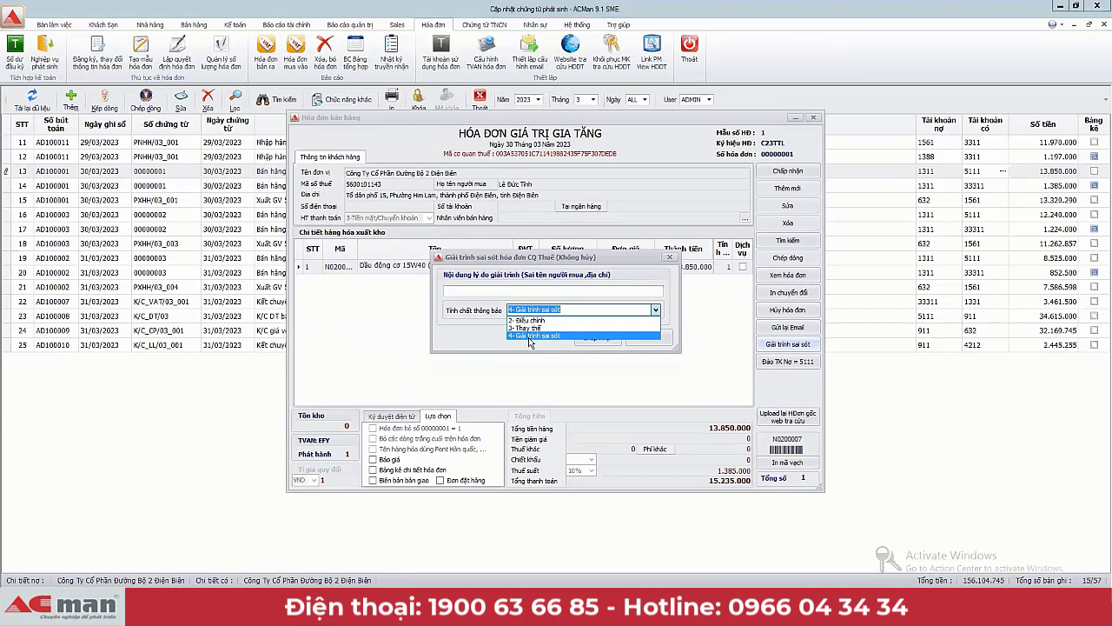
left_click(530, 337)
left_click(483, 290)
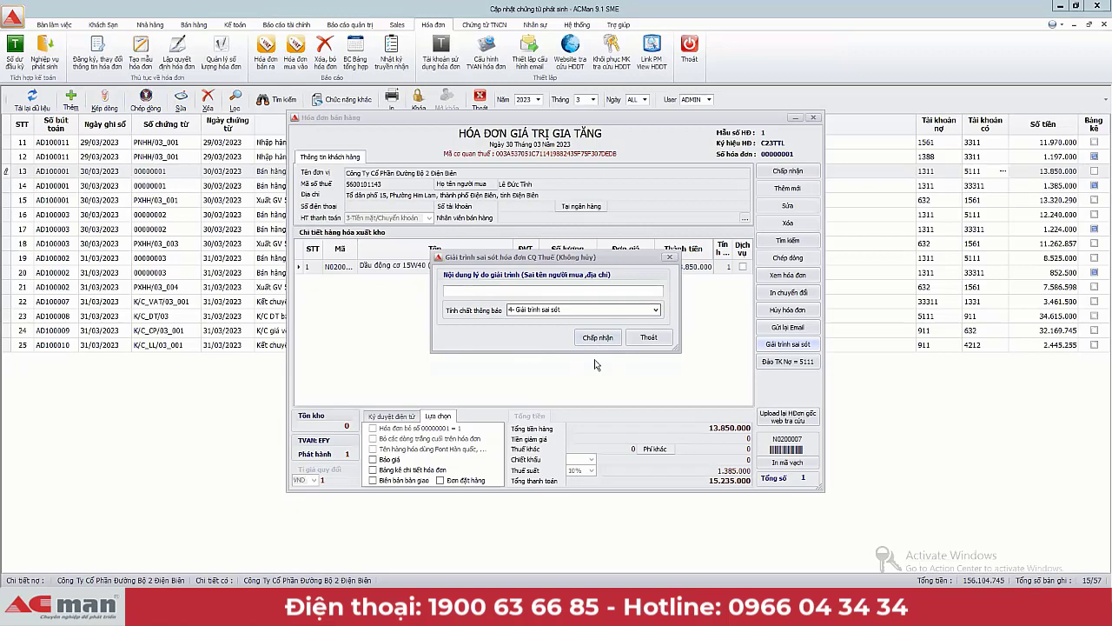
left_click(663, 338)
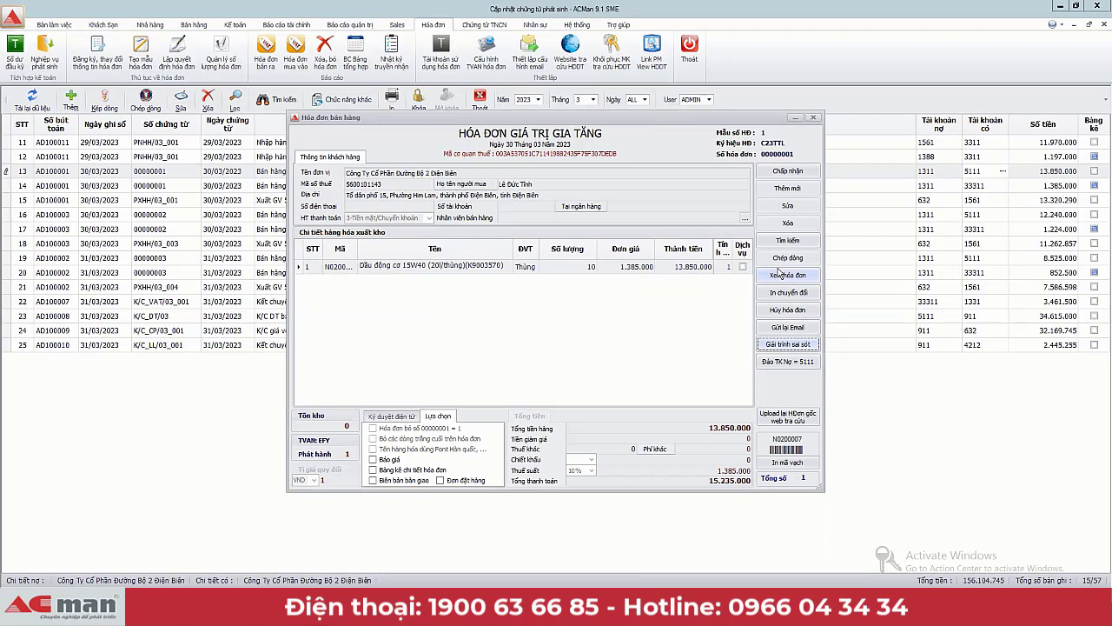
left_click(787, 171)
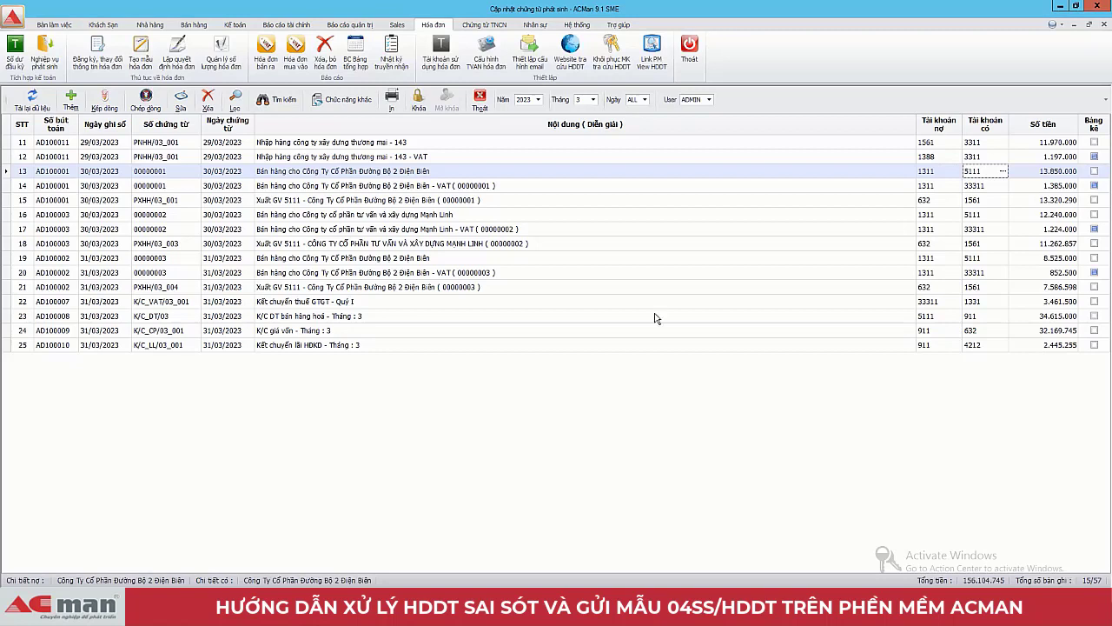
- Examine the voucher numbers, dates and descriptions of sales entries 00000001, 00000002 and 00000003 in the month 3 transaction list
left_click(170, 171)
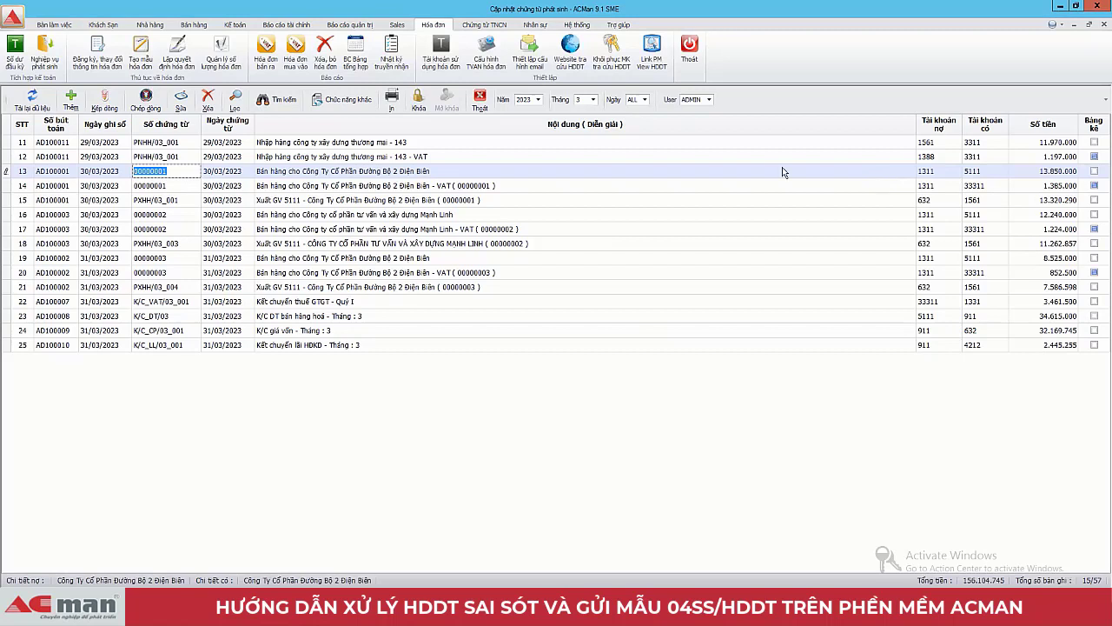
left_click(162, 217)
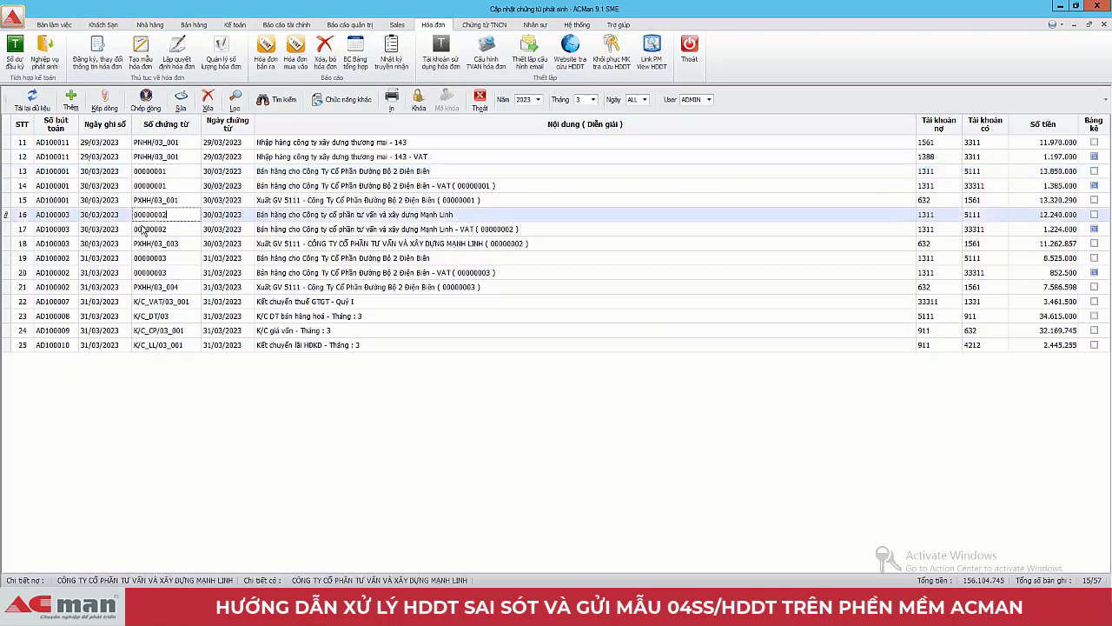
left_click(174, 172)
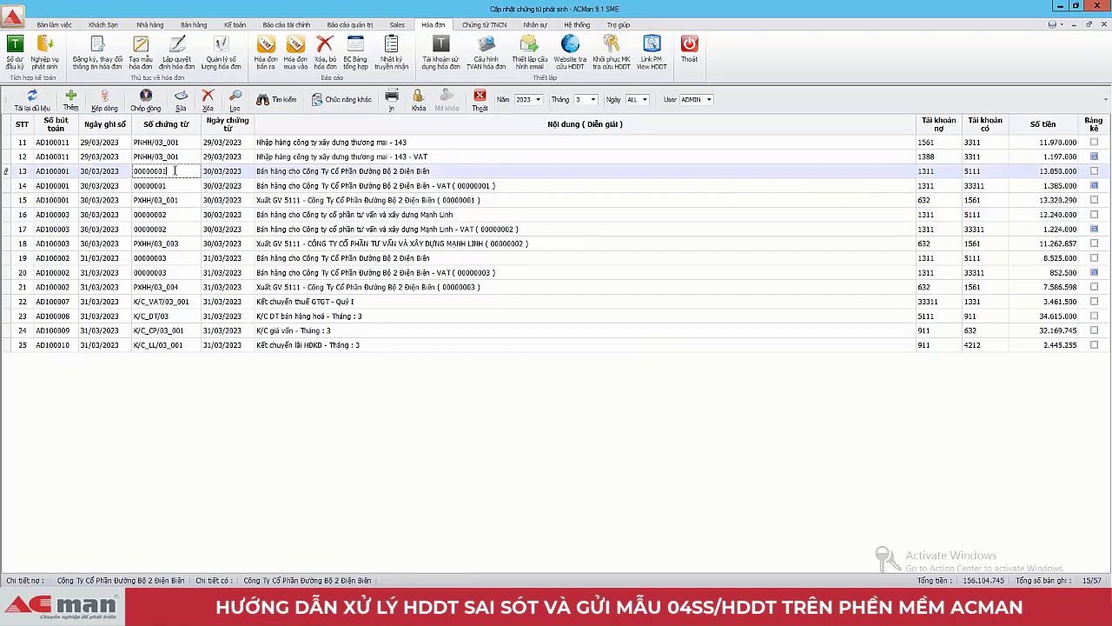
left_click(181, 214)
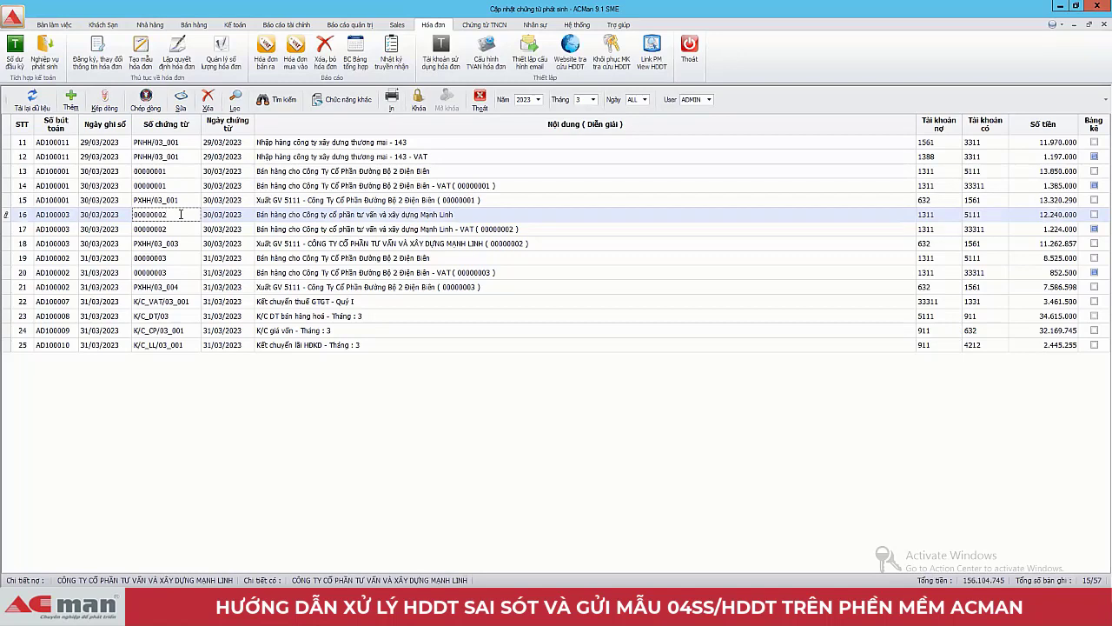
left_click(172, 258)
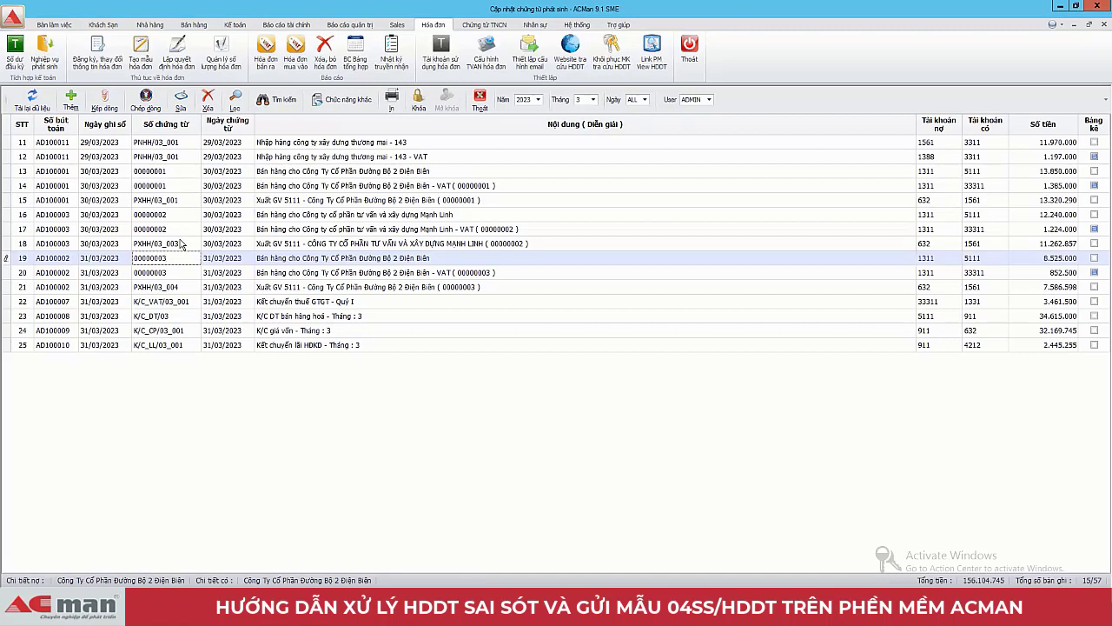
left_click(181, 278)
left_click(273, 259)
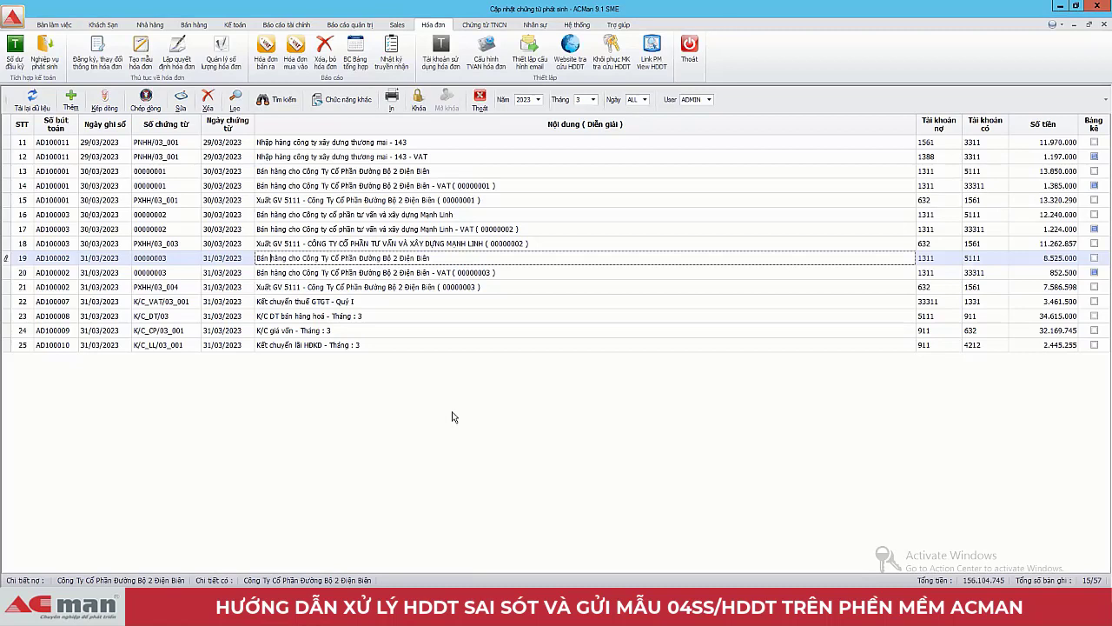
left_click(191, 172)
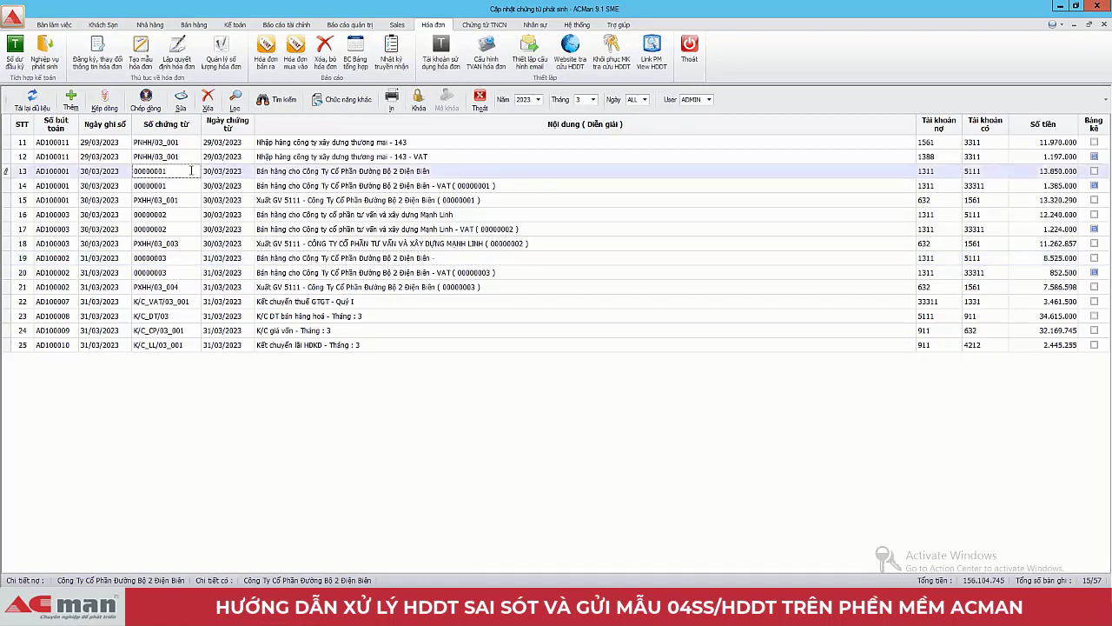
left_click(189, 215)
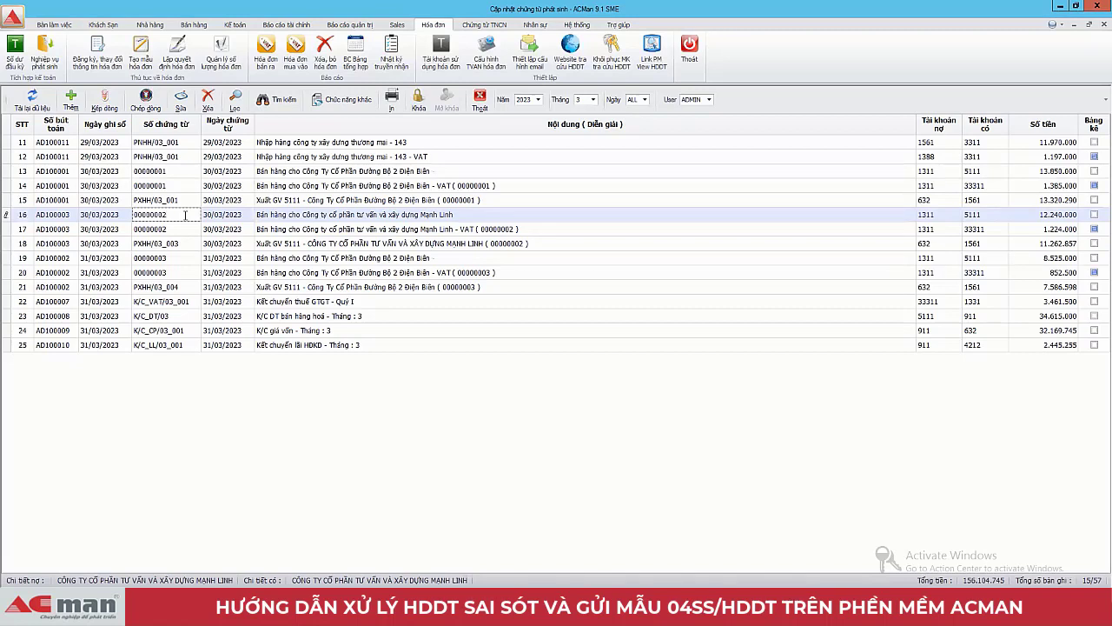
left_click(184, 170)
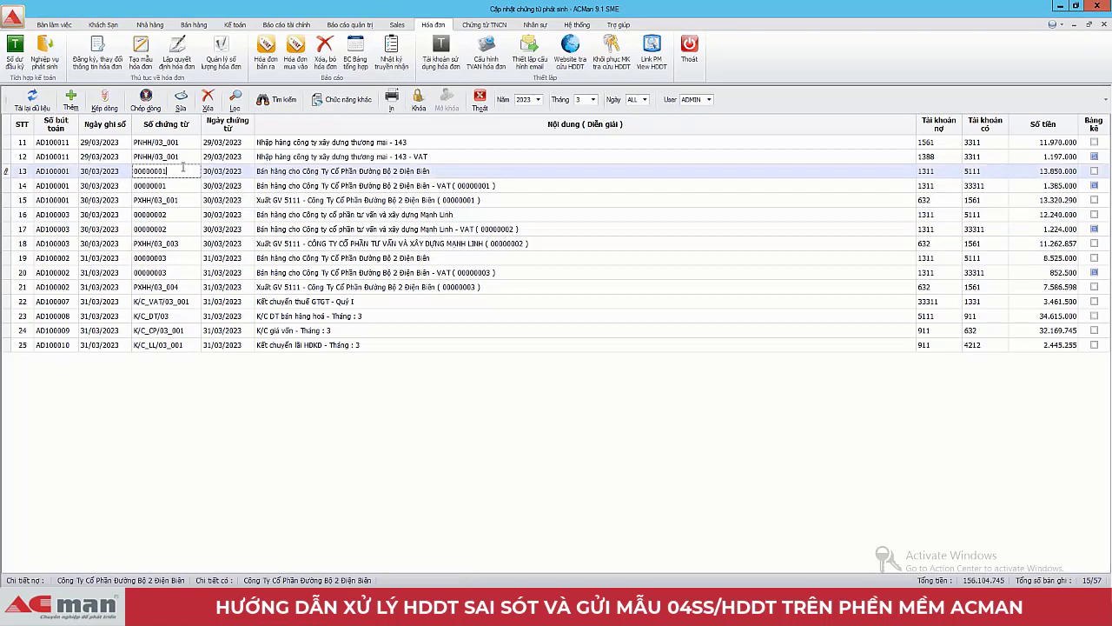
left_click(187, 185)
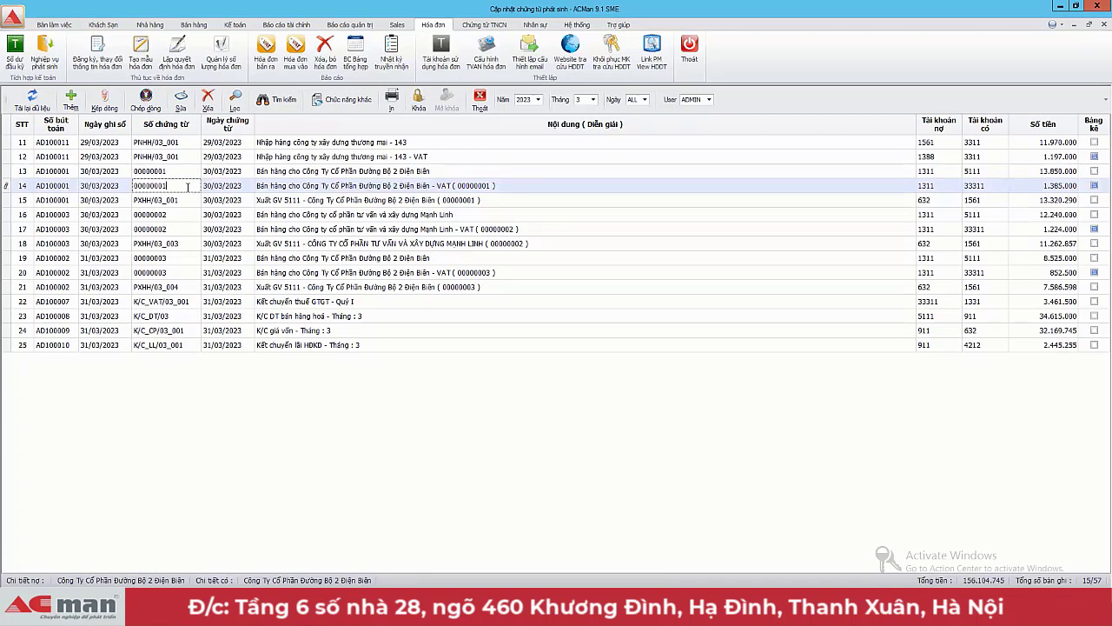
left_click(186, 216)
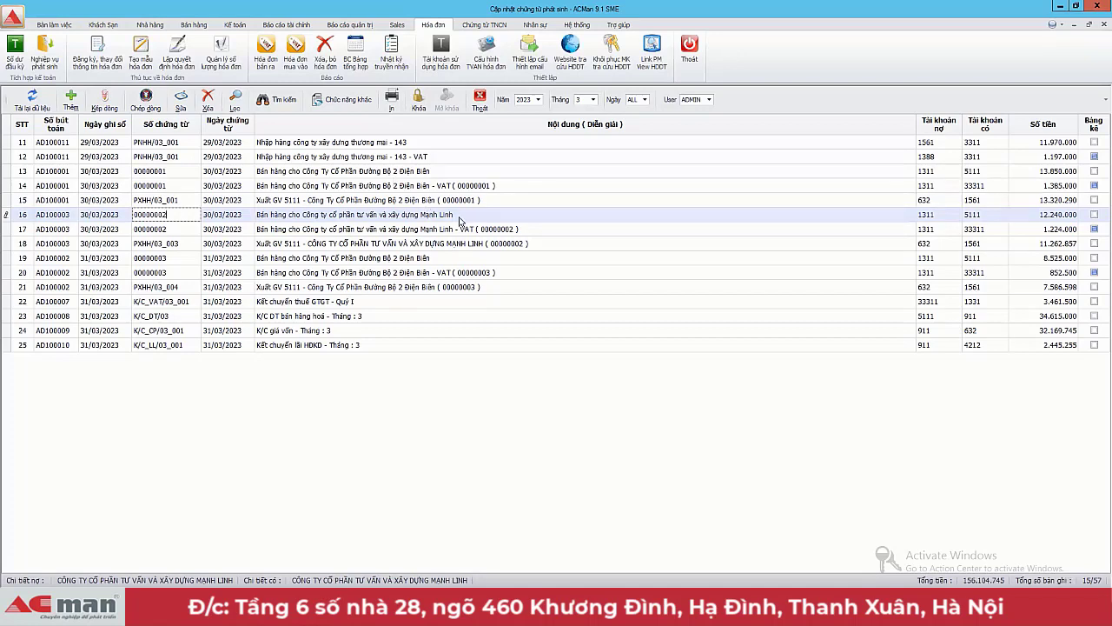
left_click(460, 215)
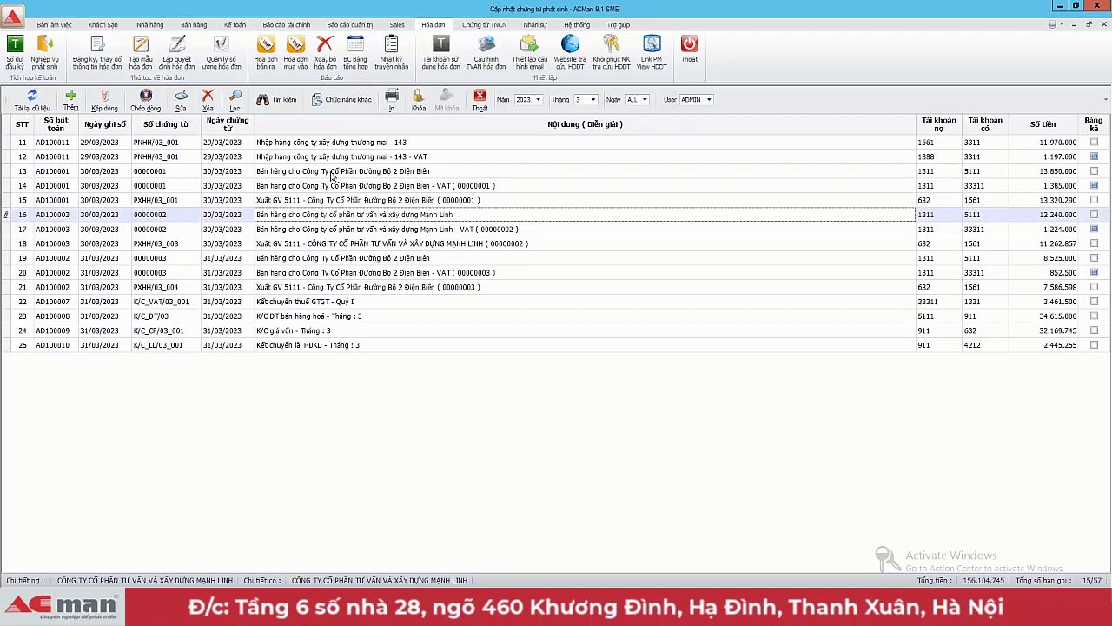
left_click(331, 171)
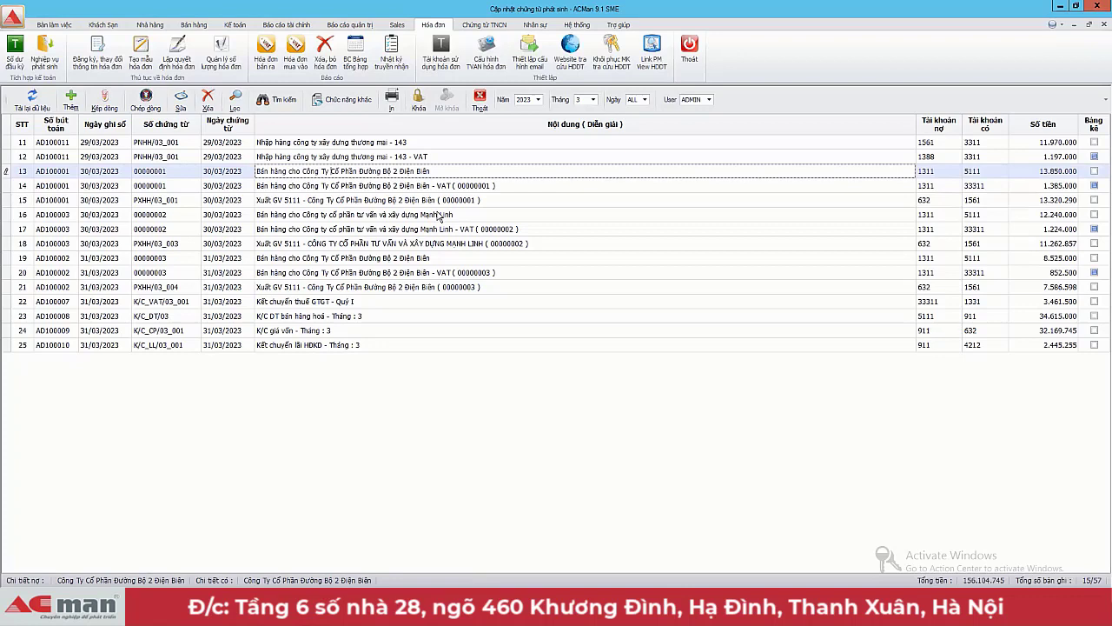
left_click(486, 201)
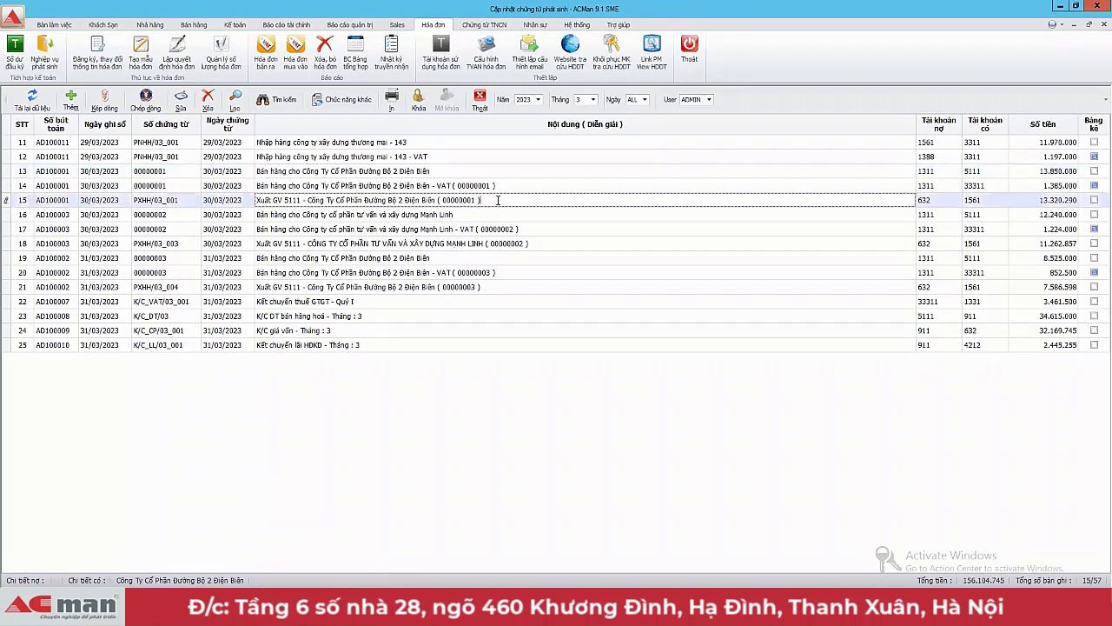
double_click(460, 200)
left_click(310, 202, "shift")
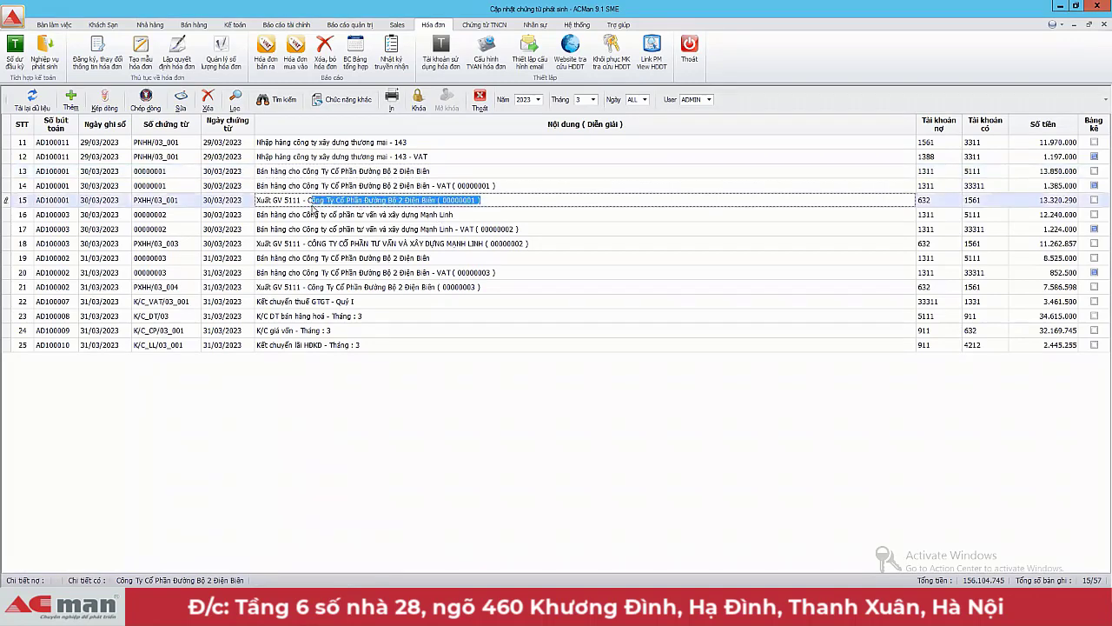
left_click(470, 229)
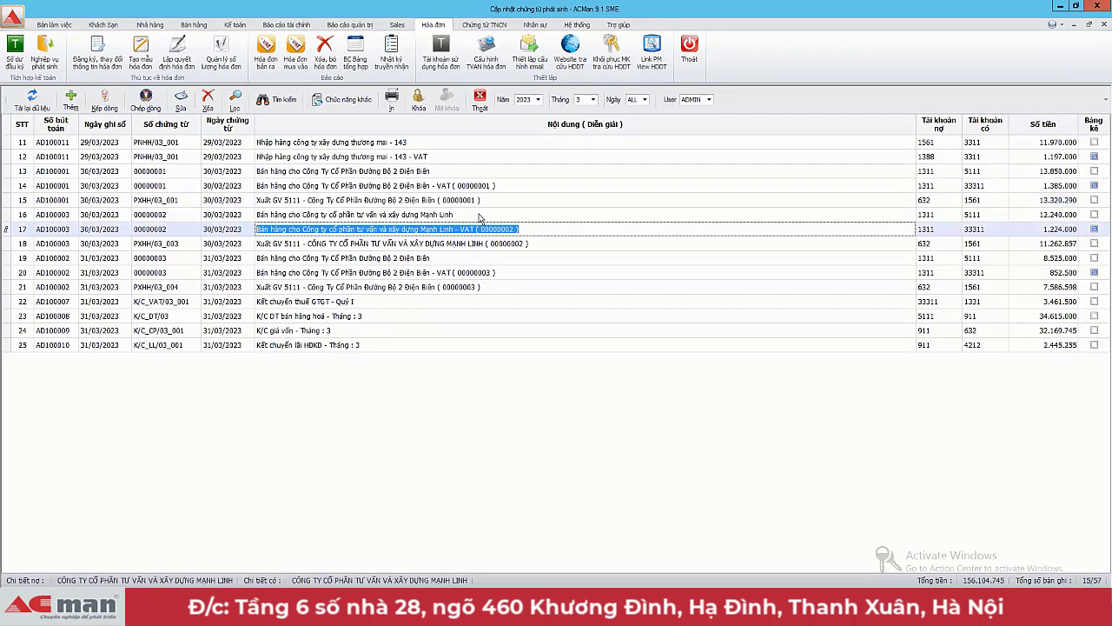
left_click(480, 215)
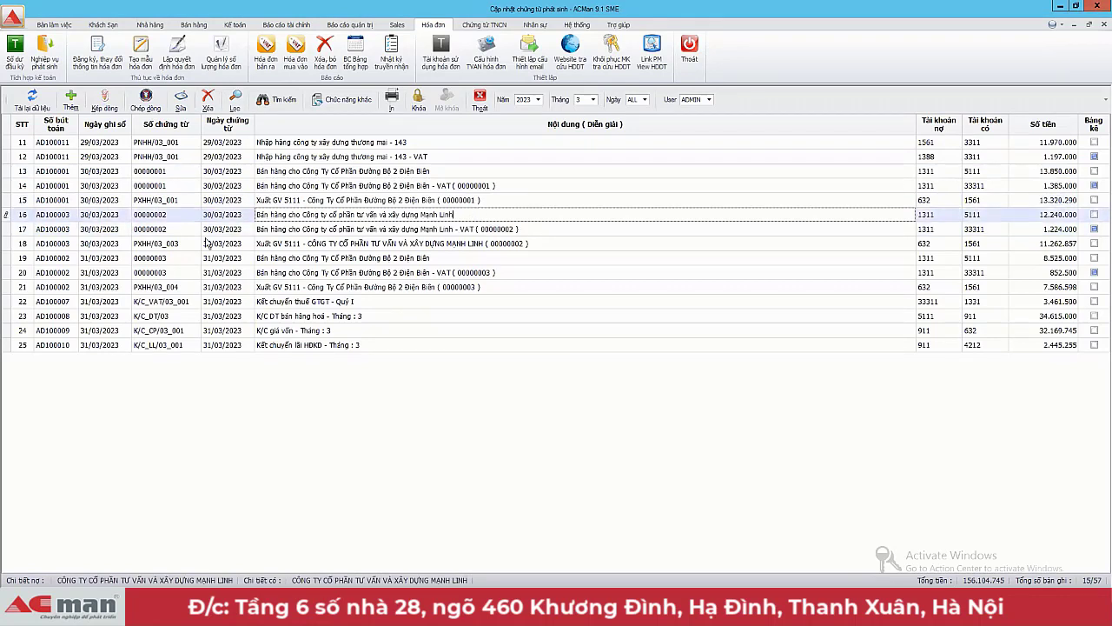
left_click(179, 217)
left_click(184, 171)
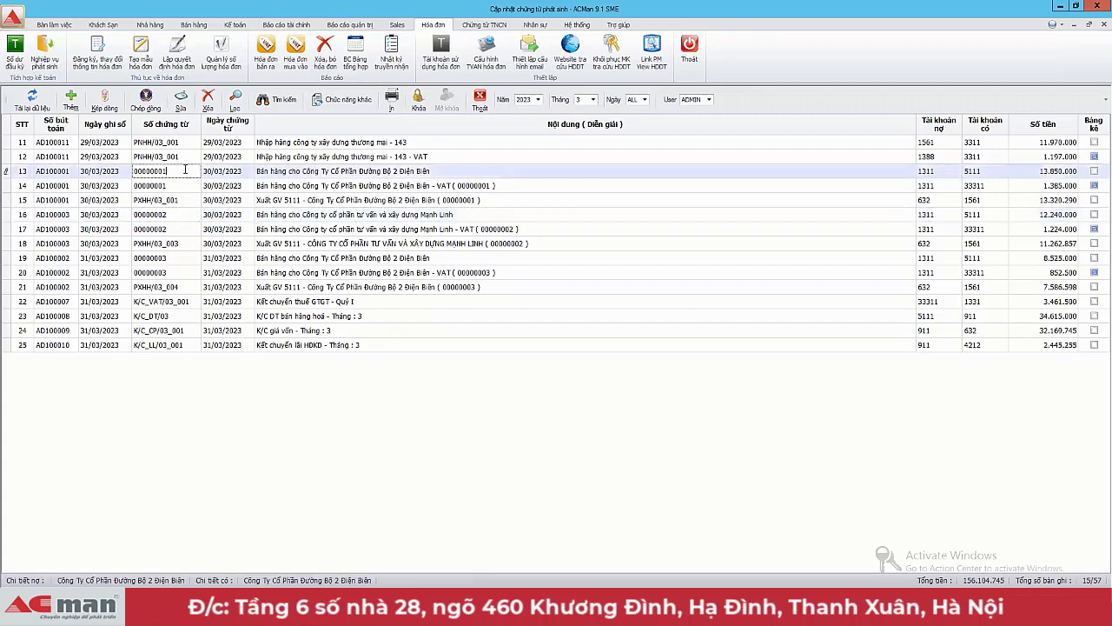
left_click(185, 217)
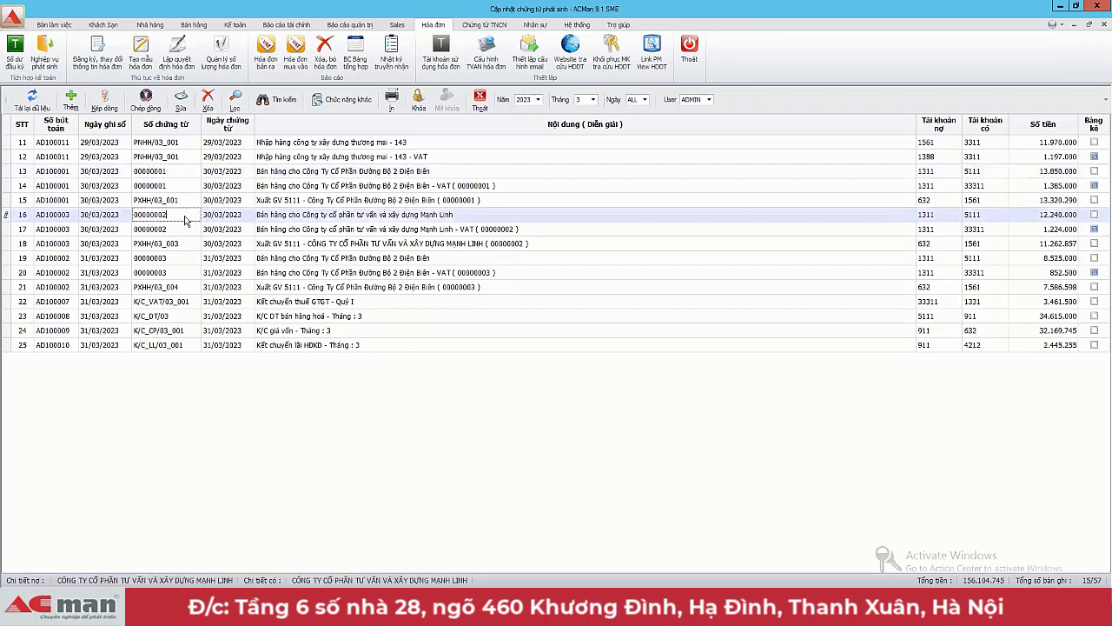
left_click(179, 259)
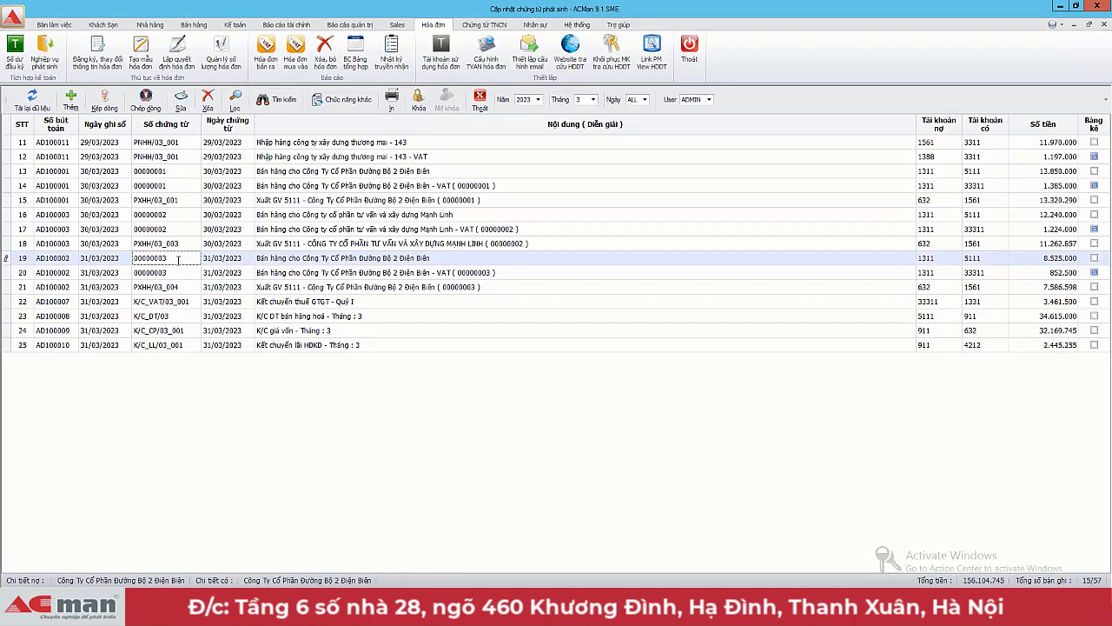
- Compare sales entries 00000001 and 00000003, including the VAT and stock-issue lines of voucher 00000001
left_click(175, 171)
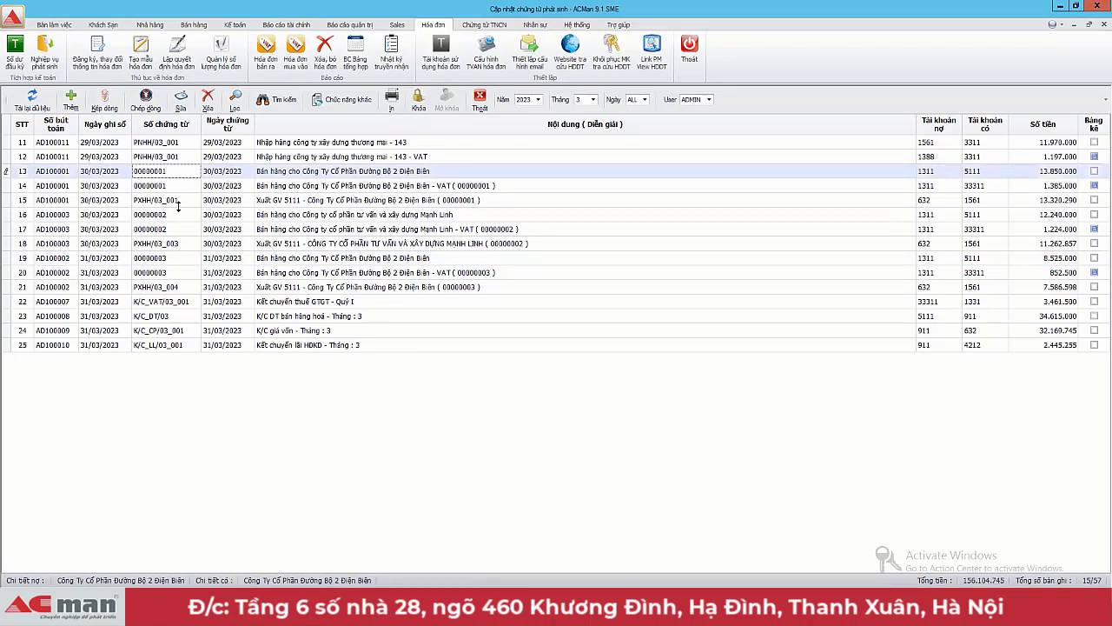
left_click(177, 259)
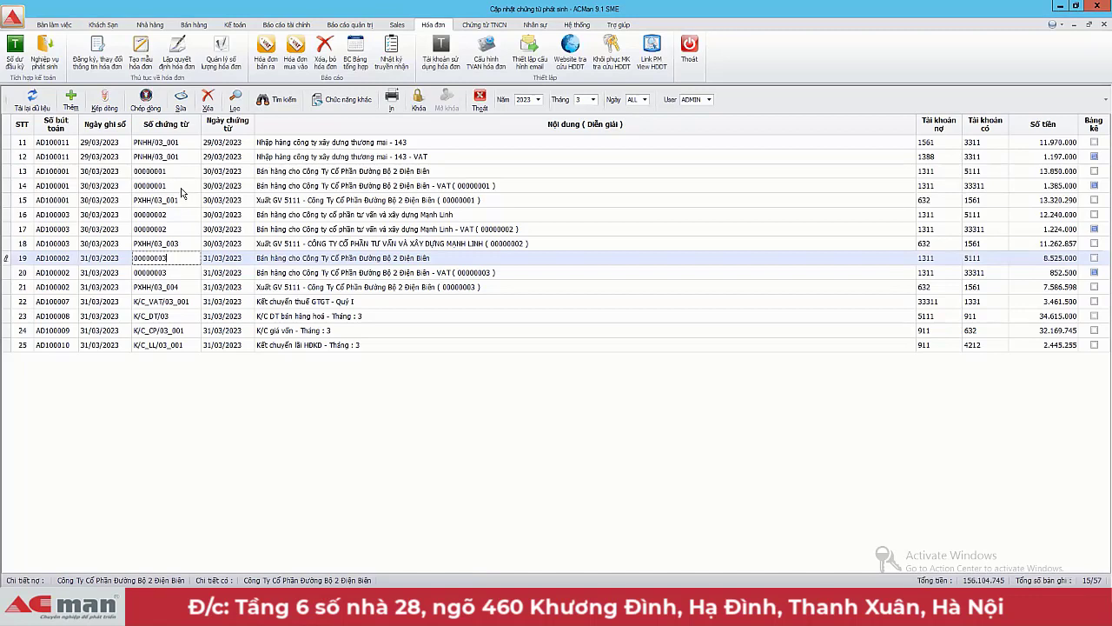
left_click(378, 187)
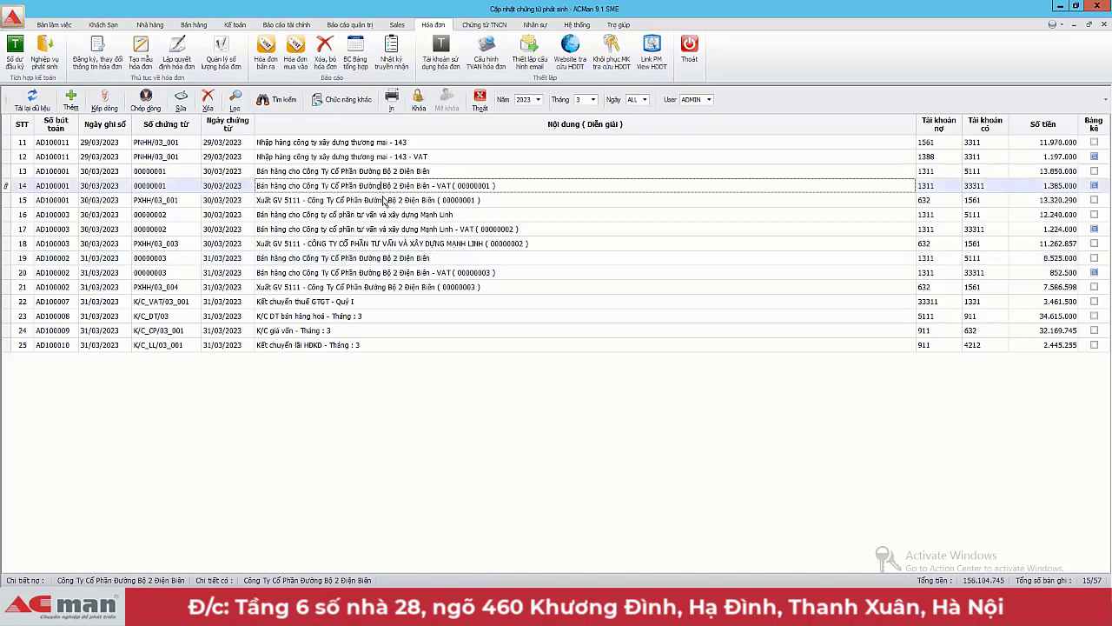
left_click(383, 200)
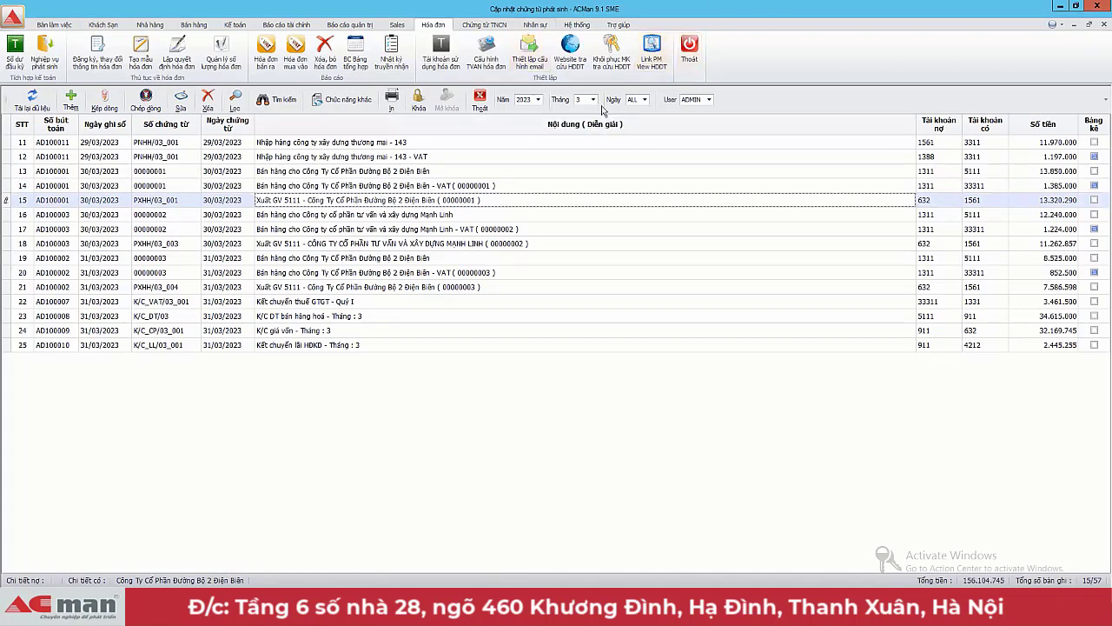
- Show the transaction list for year 2022, keeping month 3
left_click(537, 99)
left_click(527, 148)
left_click(593, 99)
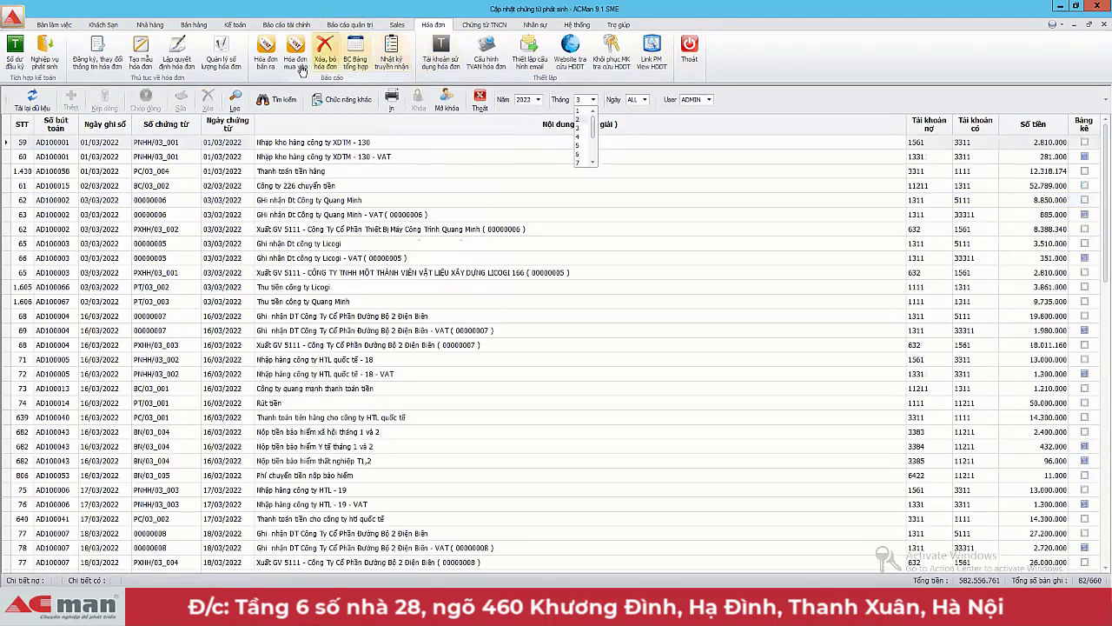
- Filter the 2022 sold-invoice list (Hóa đơn bán ra) from month 1 by invoice status 3, and review the remarks column before closing the list
left_click(265, 54)
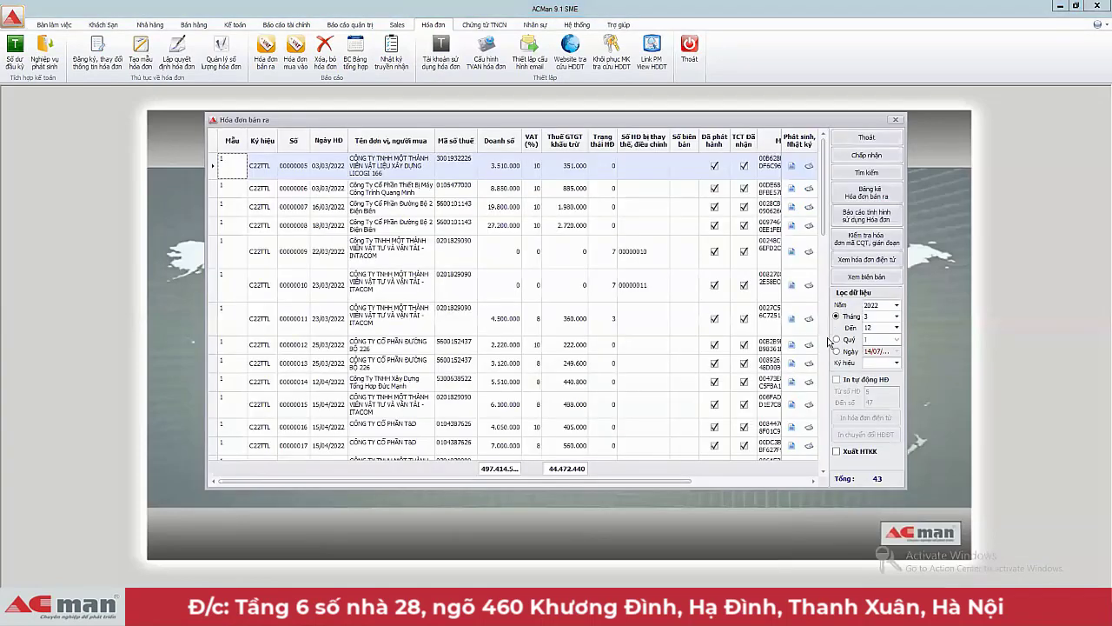
left_click(896, 317)
left_click(878, 330)
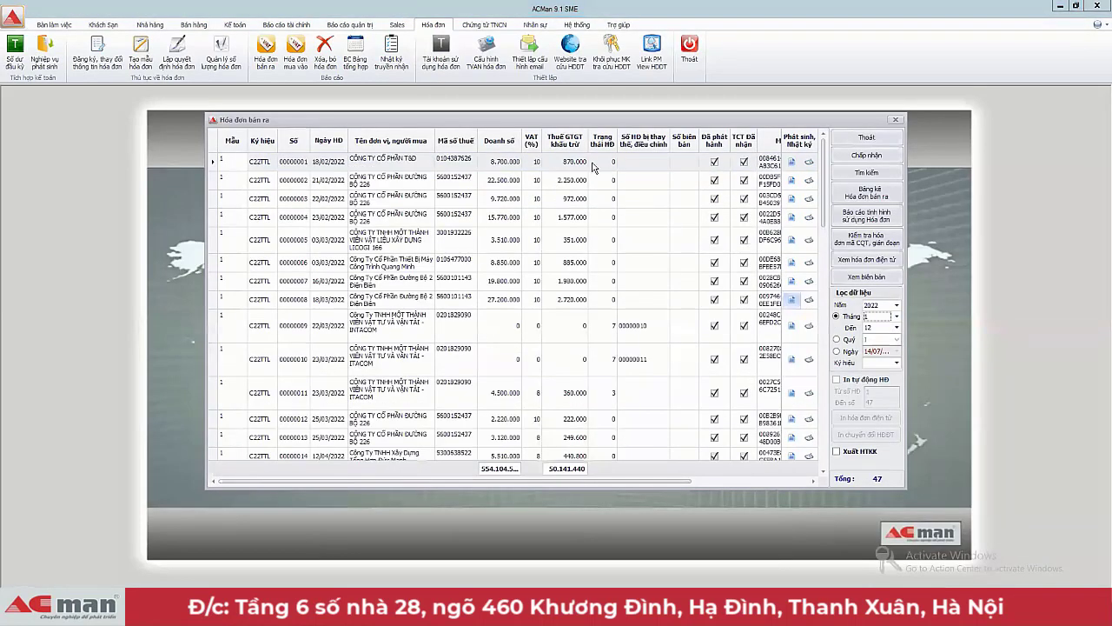
left_click(613, 135)
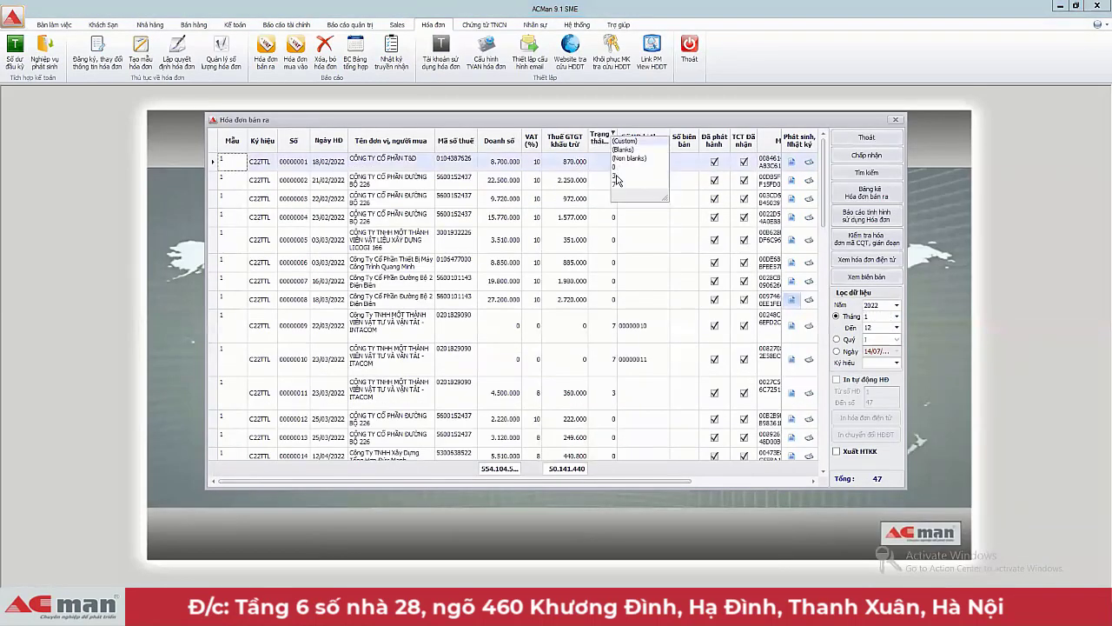
left_click(617, 174)
left_click_drag(492, 480, 562, 472)
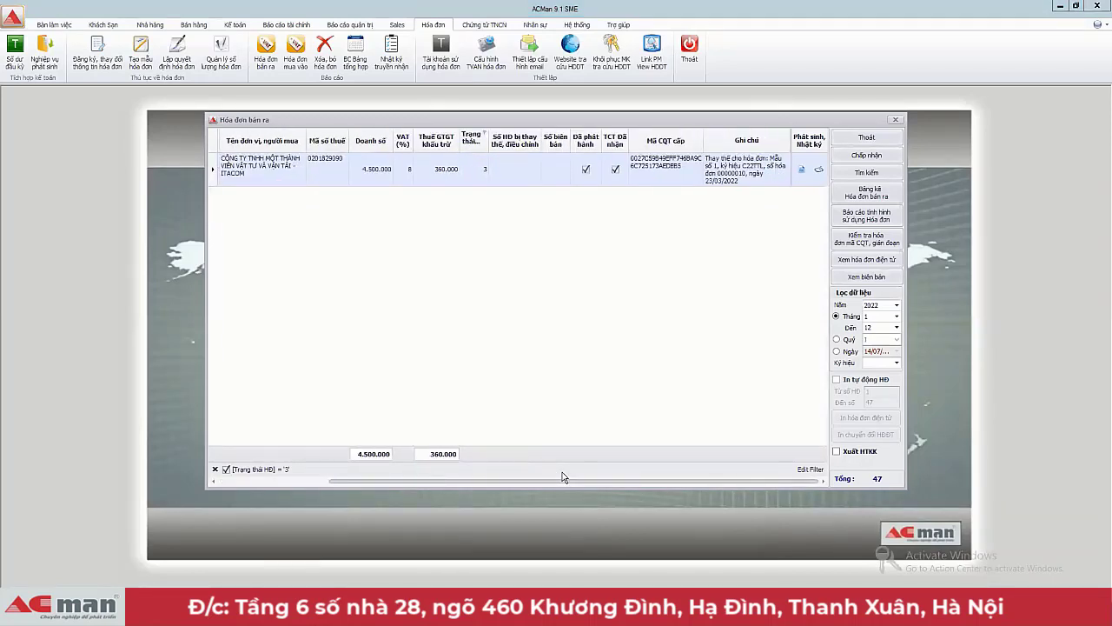
mouse_move(558, 472)
left_mouse_down()
mouse_move(480, 470)
mouse_move(565, 469)
left_mouse_up()
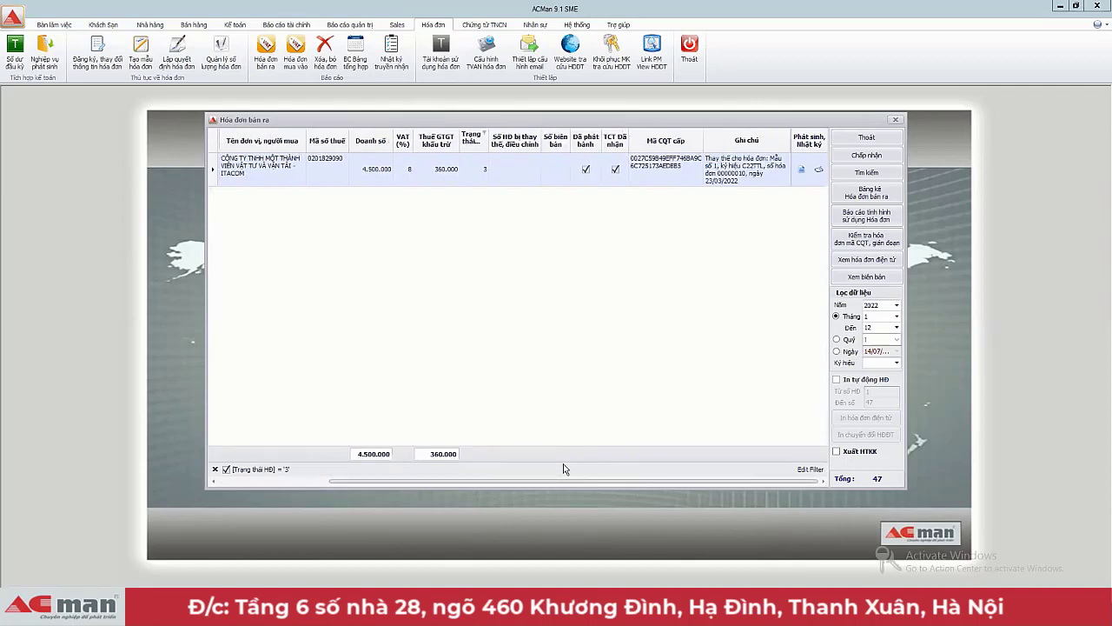
left_click(895, 119)
- Return to the March 2022 accounting transactions and open the sales invoice of voucher 00000011 from its revenue entry
left_click(235, 25)
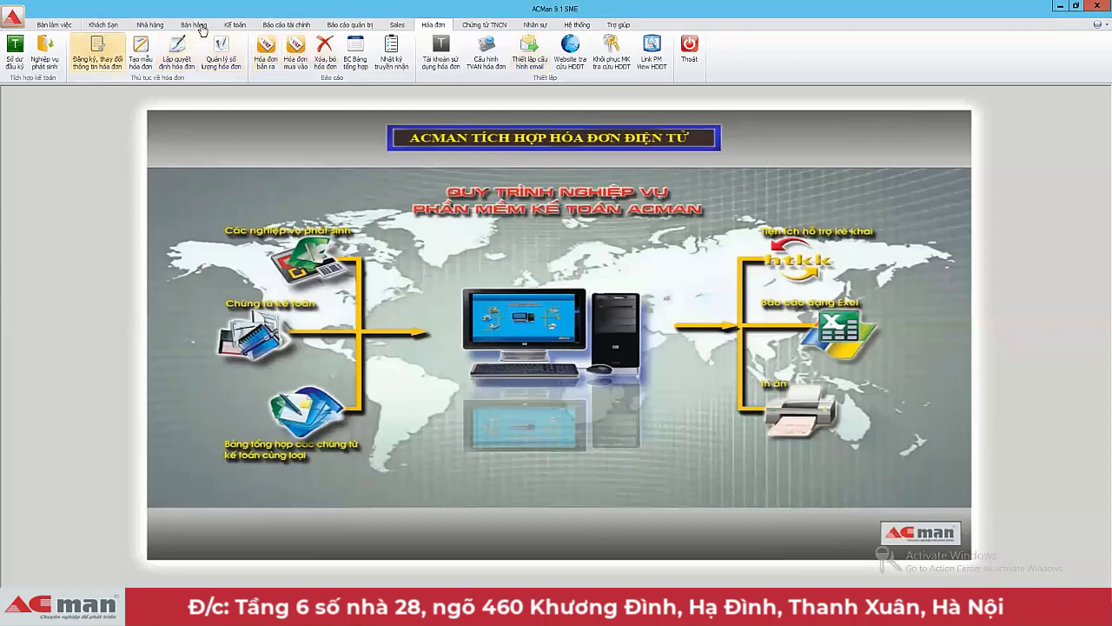
left_click(51, 57)
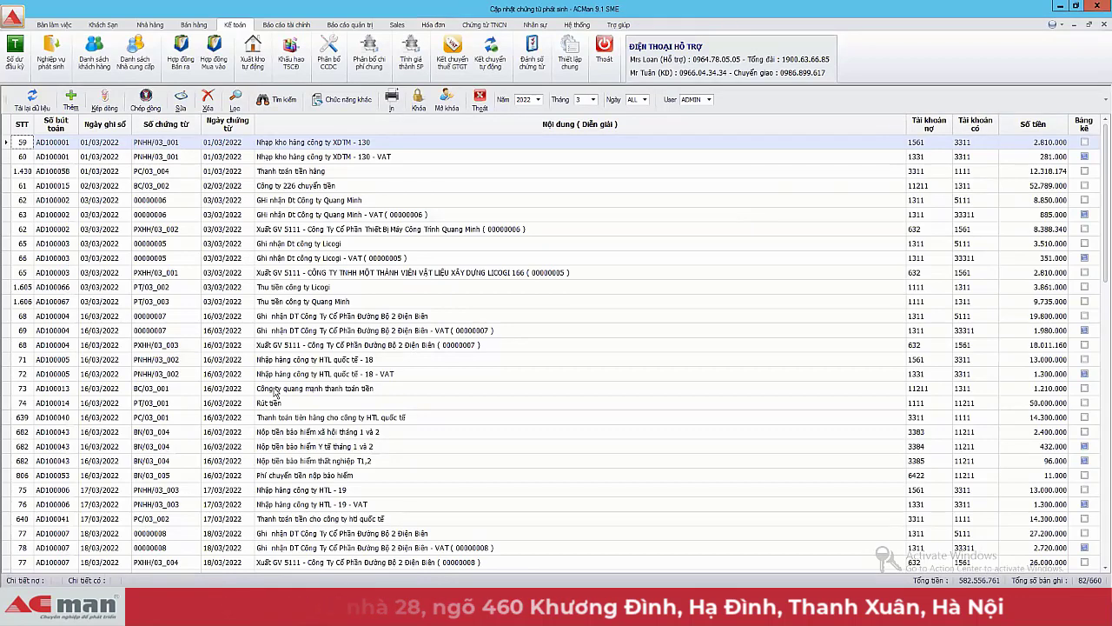
scroll(274, 389, "down", 5)
scroll(273, 389, "down", 6)
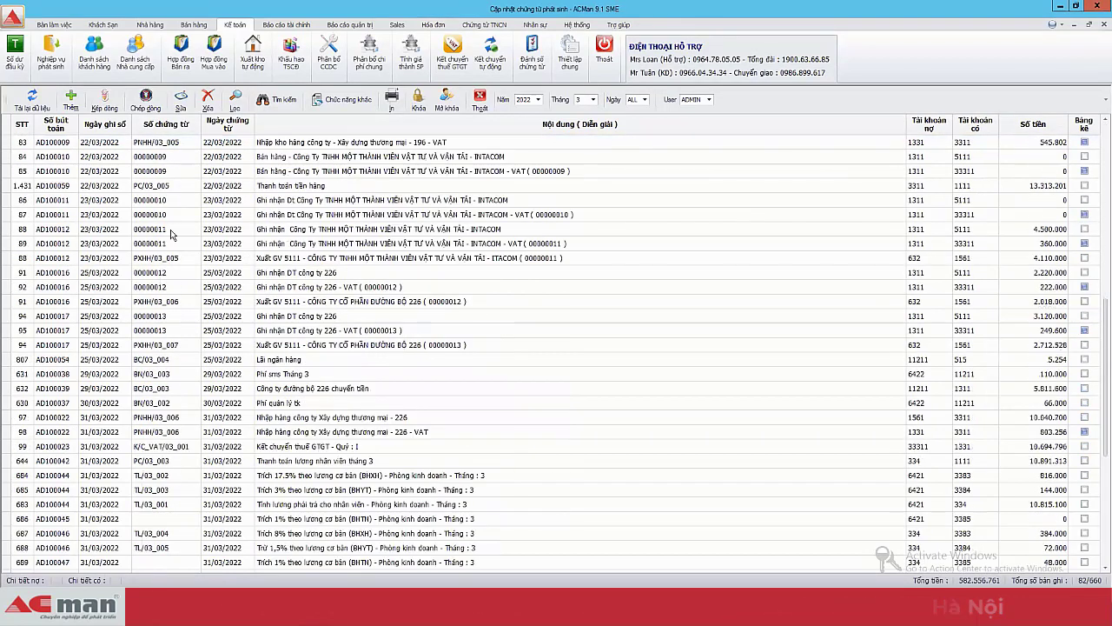
left_click(169, 229)
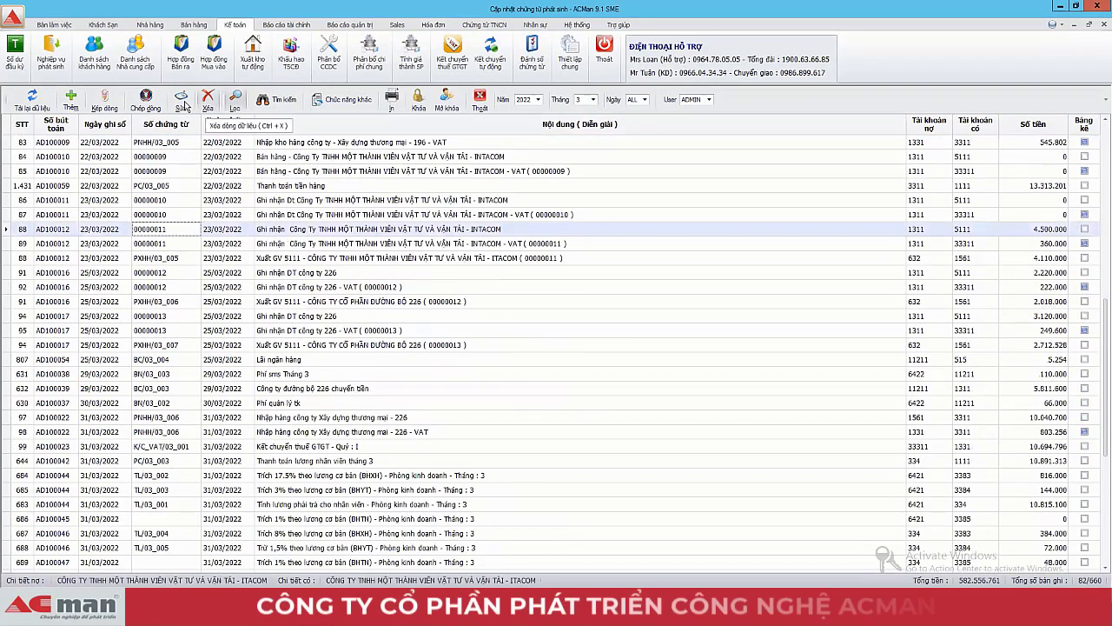
left_click(973, 228)
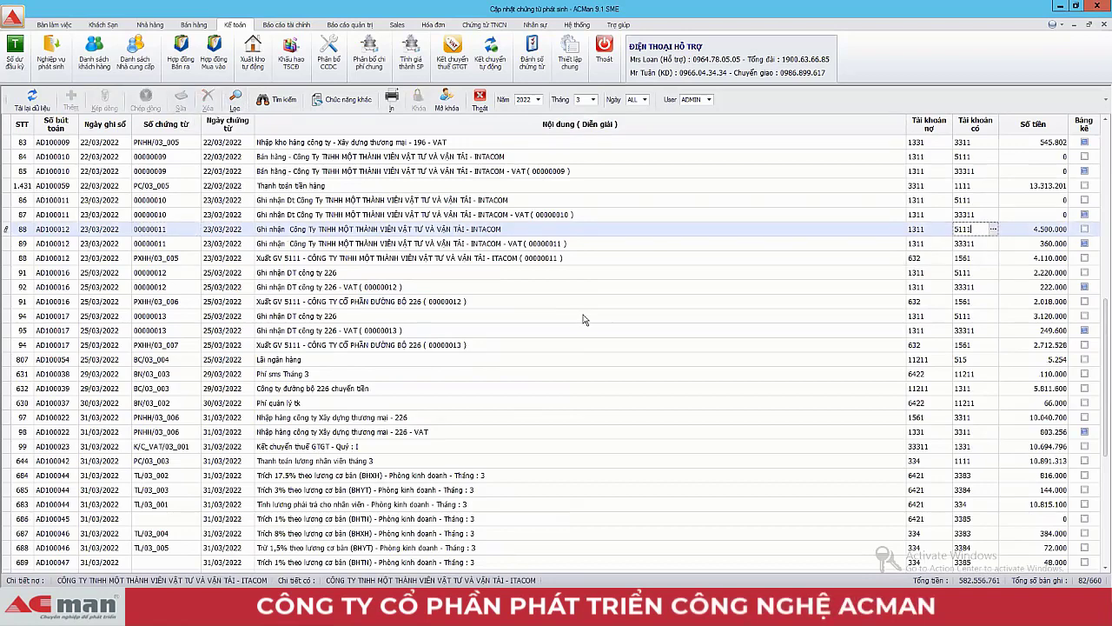
key("Return")
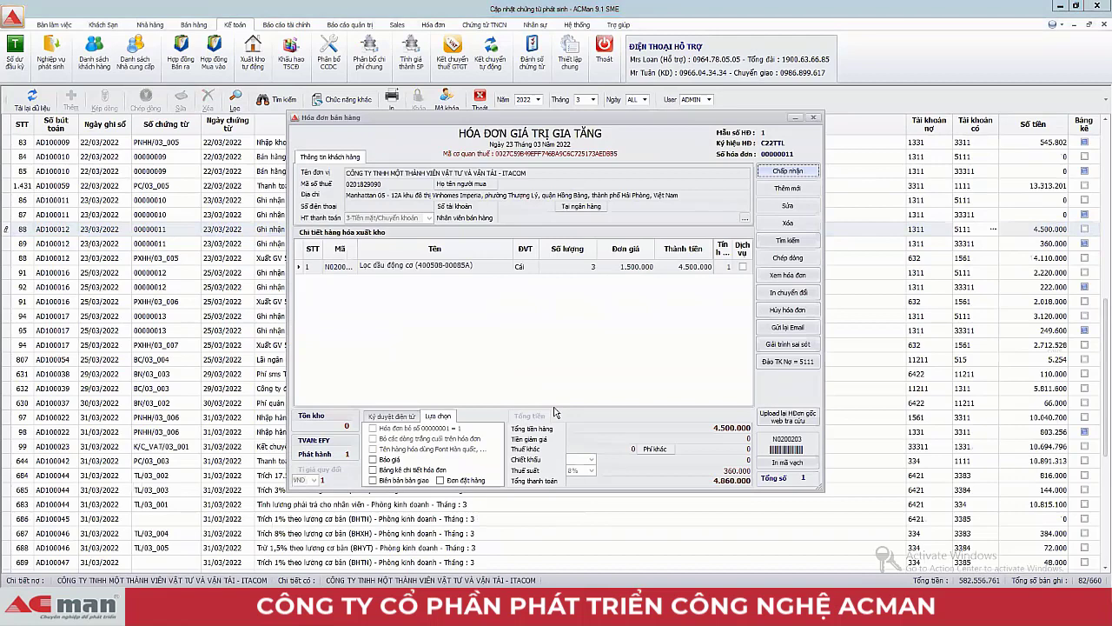
- View electronic invoice 00000011, examine its replacement note below the signatures, and exit the preview and the sales invoice
left_click(789, 276)
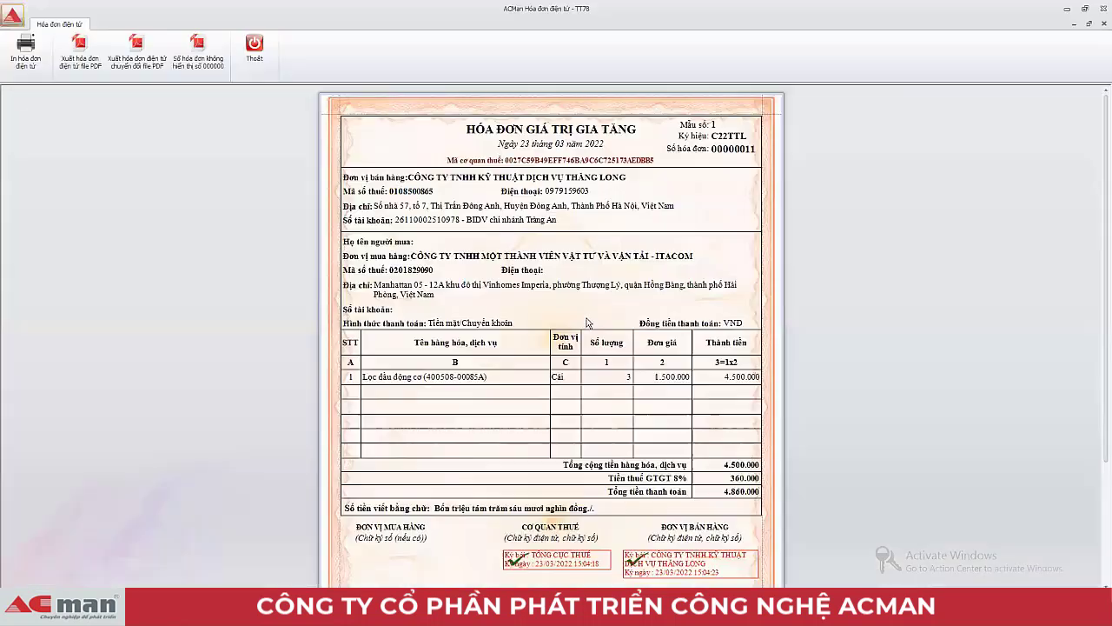
scroll(351, 520, "down", 2)
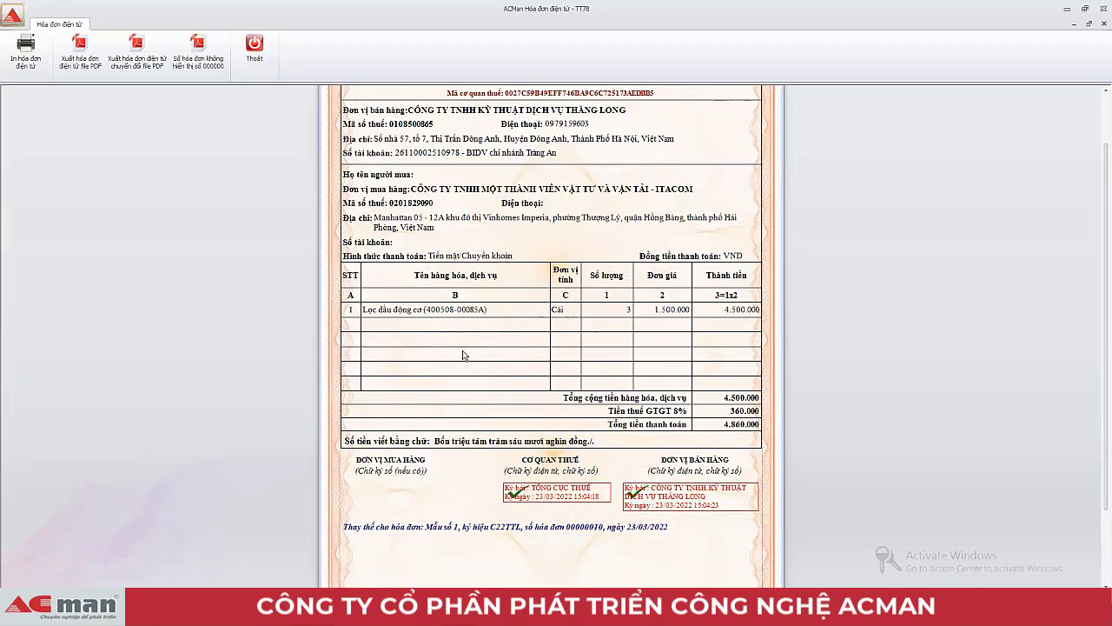
scroll(451, 461, "up", 2)
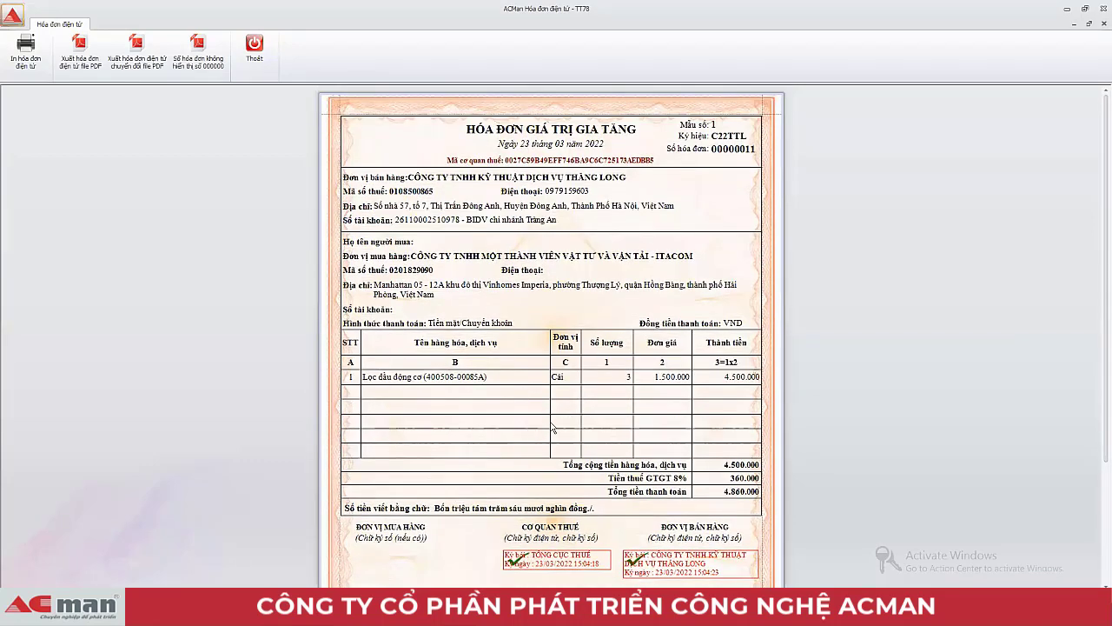
scroll(554, 427, "down", 3)
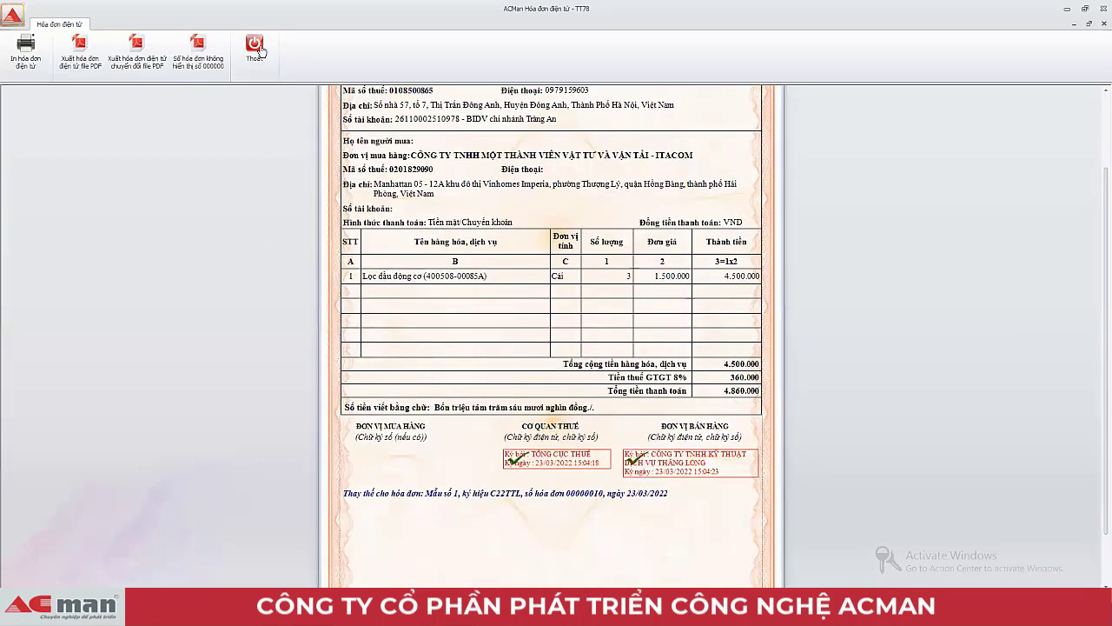
key("Escape")
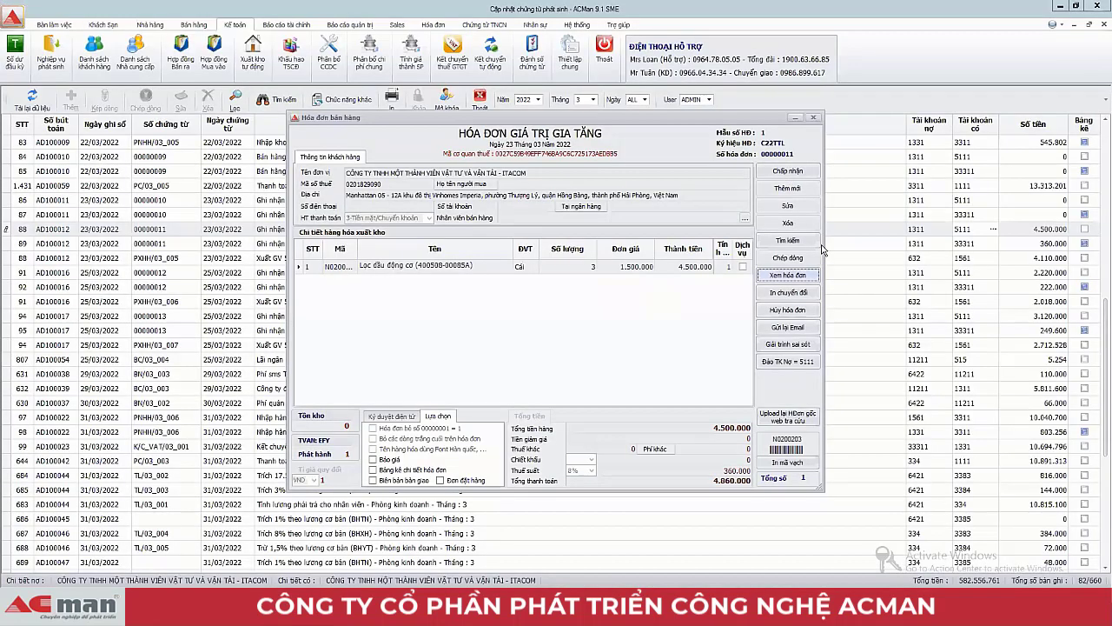
key("Escape")
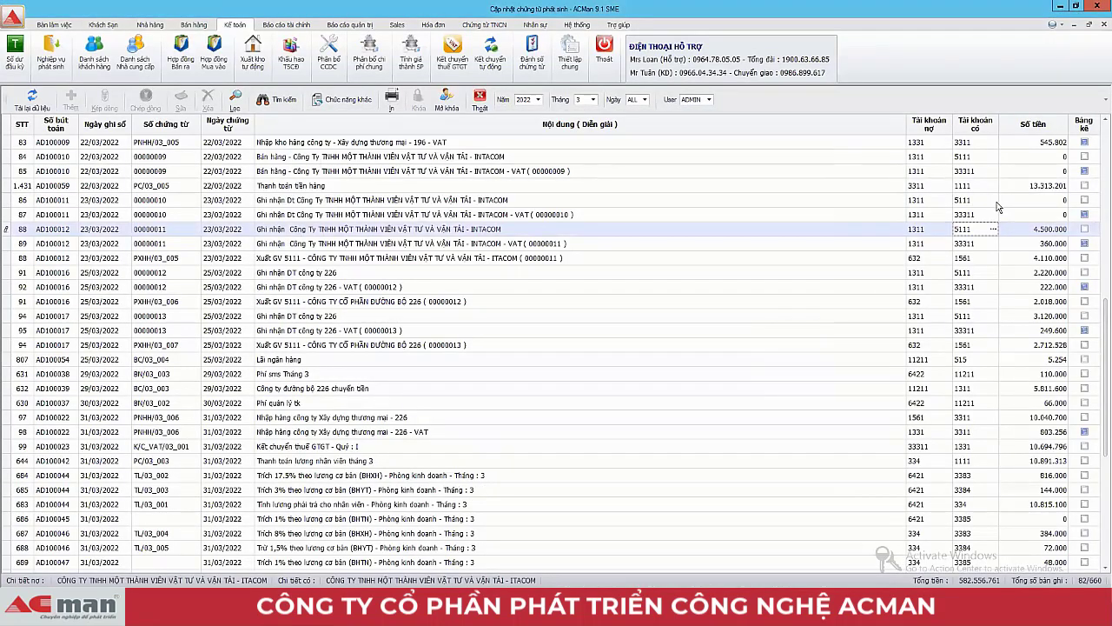
- Open the sales invoice of voucher 00000010, inspect its electronic invoice for cancellation marks and the replacement note, and close both
left_click(990, 202)
left_click(993, 201)
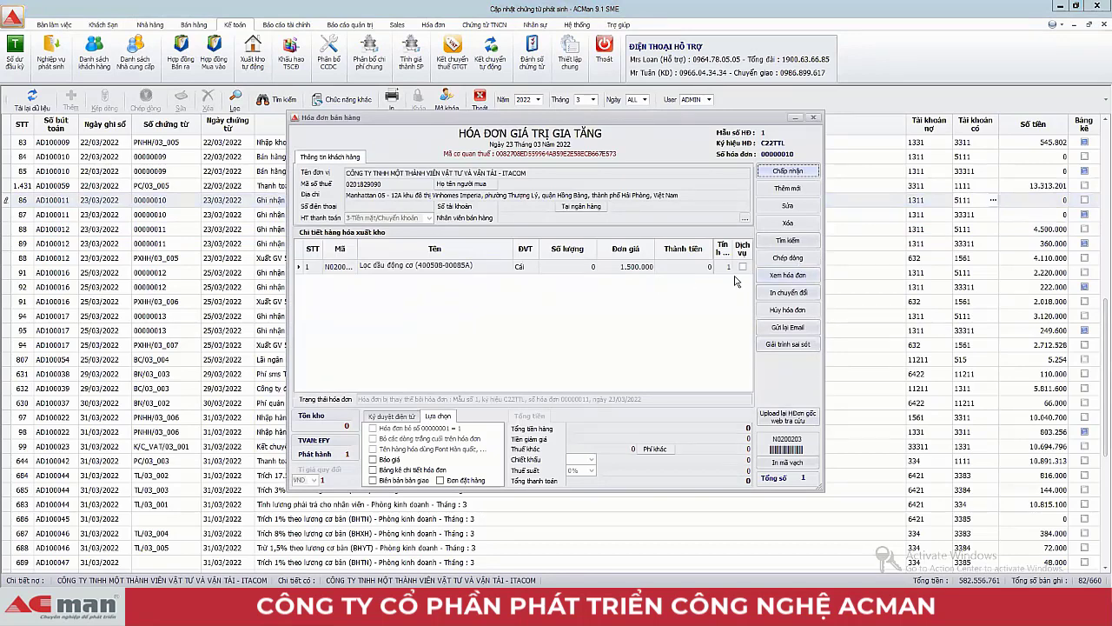
left_click(782, 275)
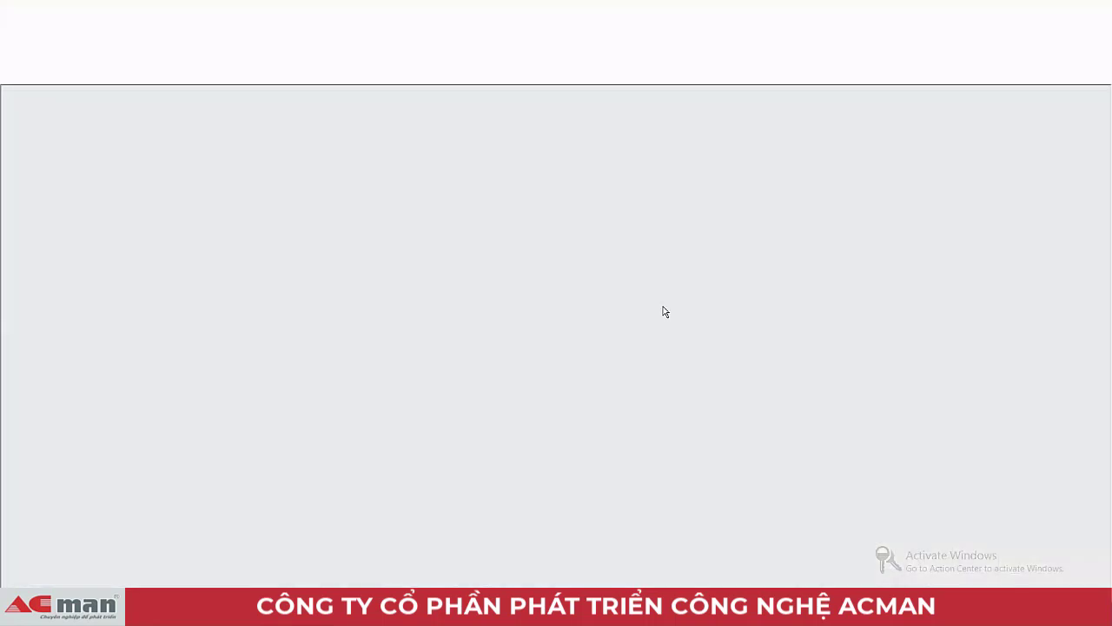
scroll(614, 355, "down", 3)
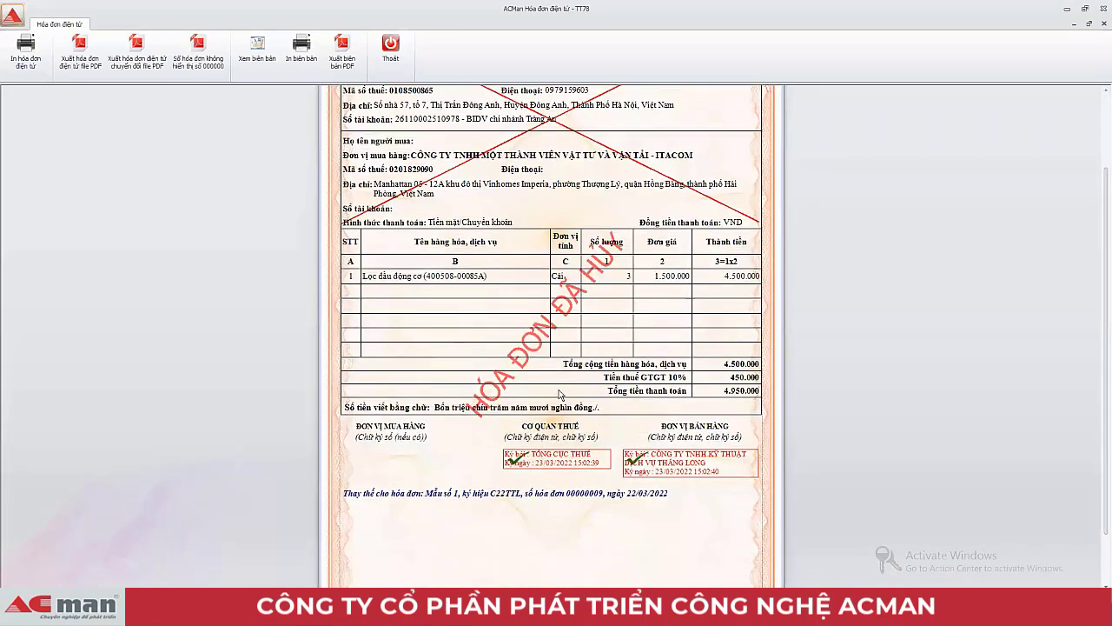
scroll(556, 397, "up", 3)
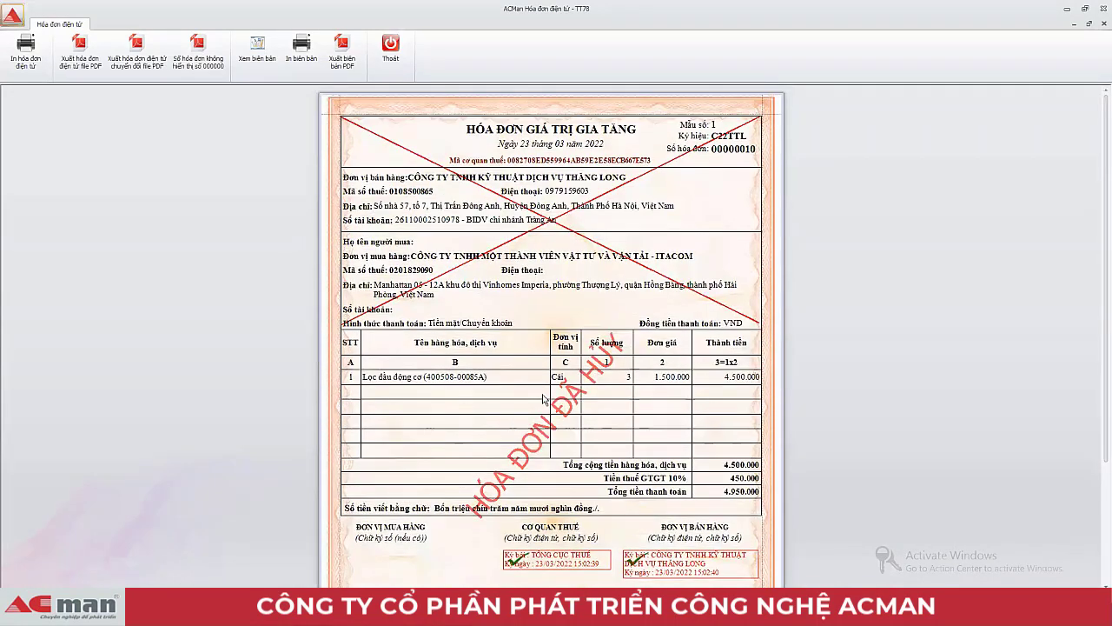
left_click(391, 47)
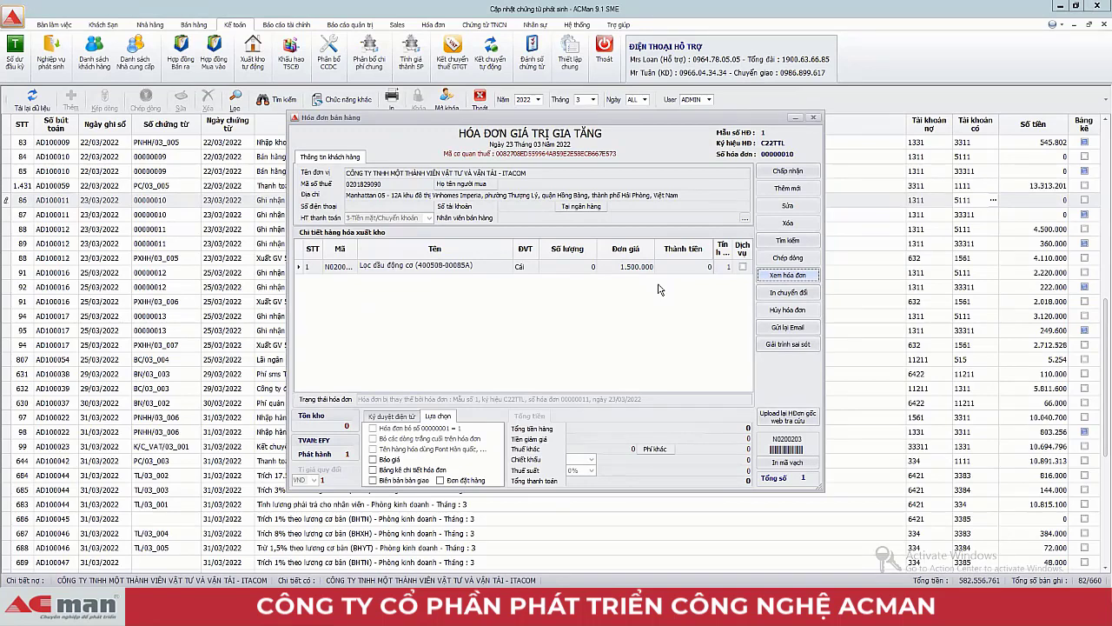
left_click(775, 174)
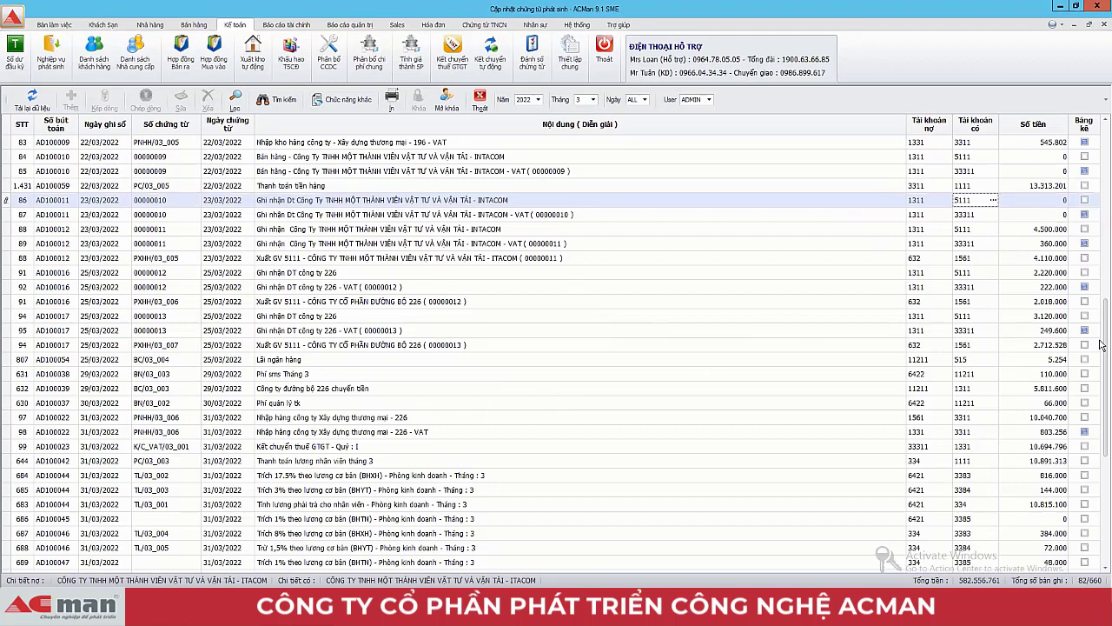
- Switch the transaction list to year 2023, month 7
left_click_drag(1101, 365, 1100, 471)
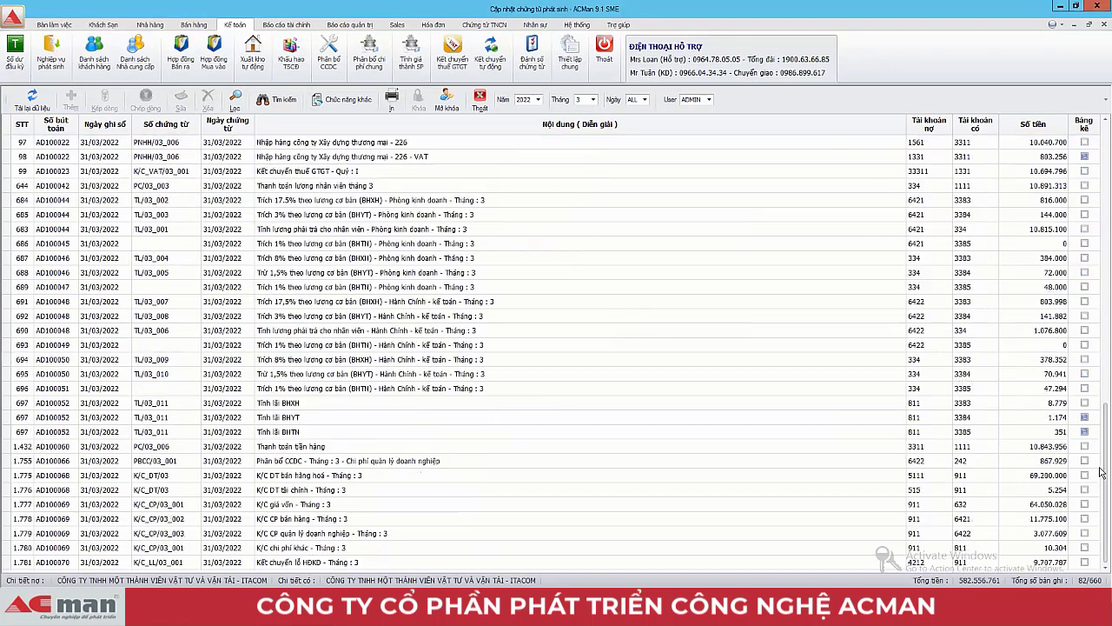
left_click(593, 100)
left_click(538, 100)
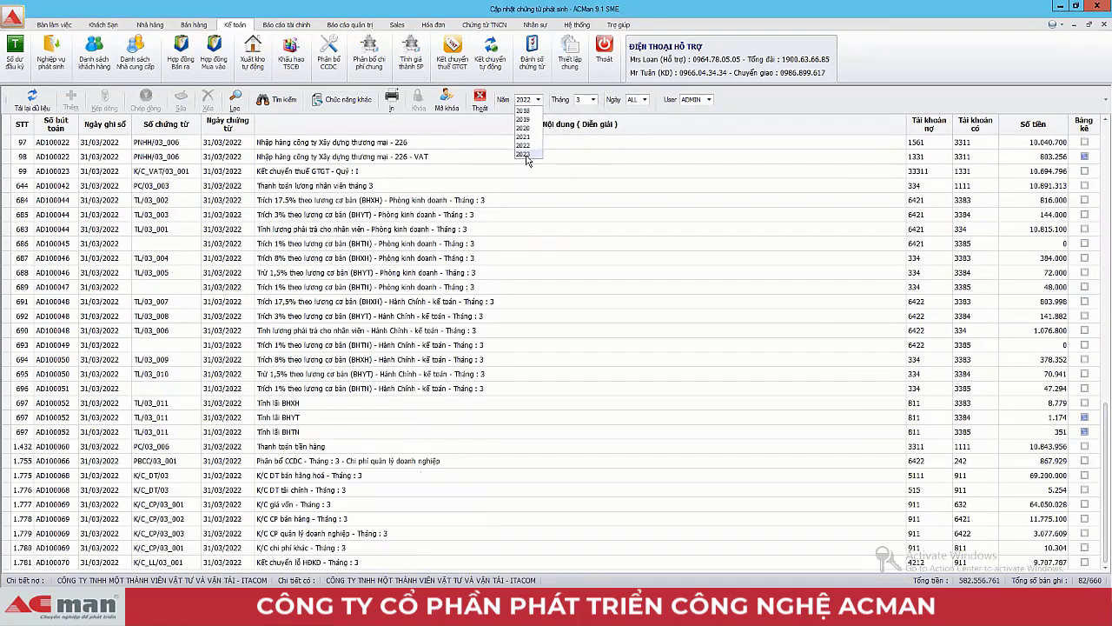
left_click(527, 158)
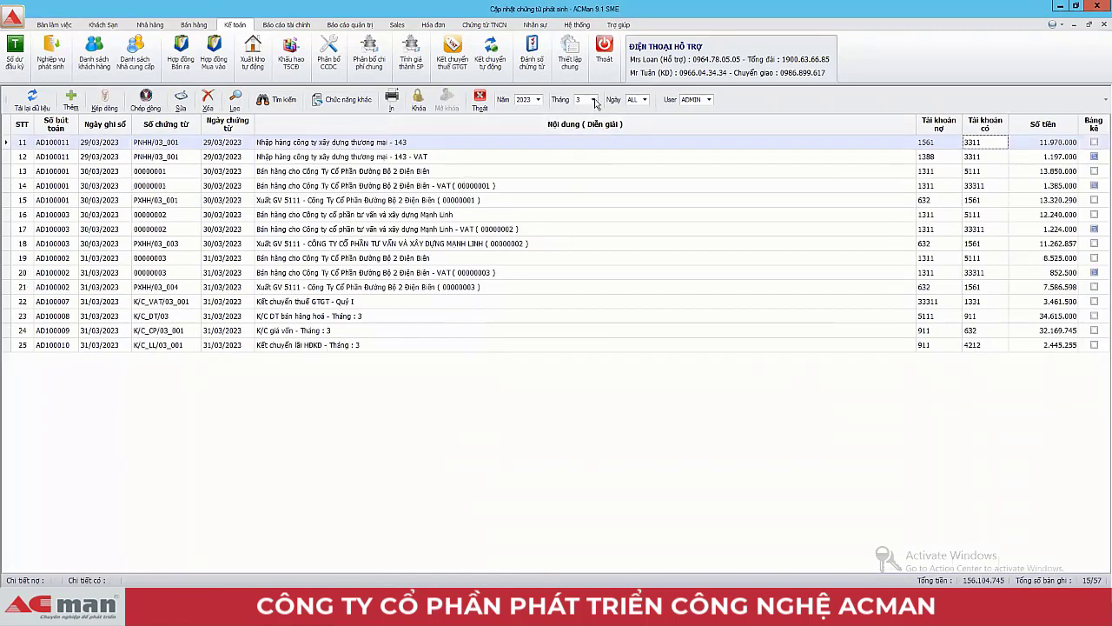
left_click(593, 100)
left_click(580, 163)
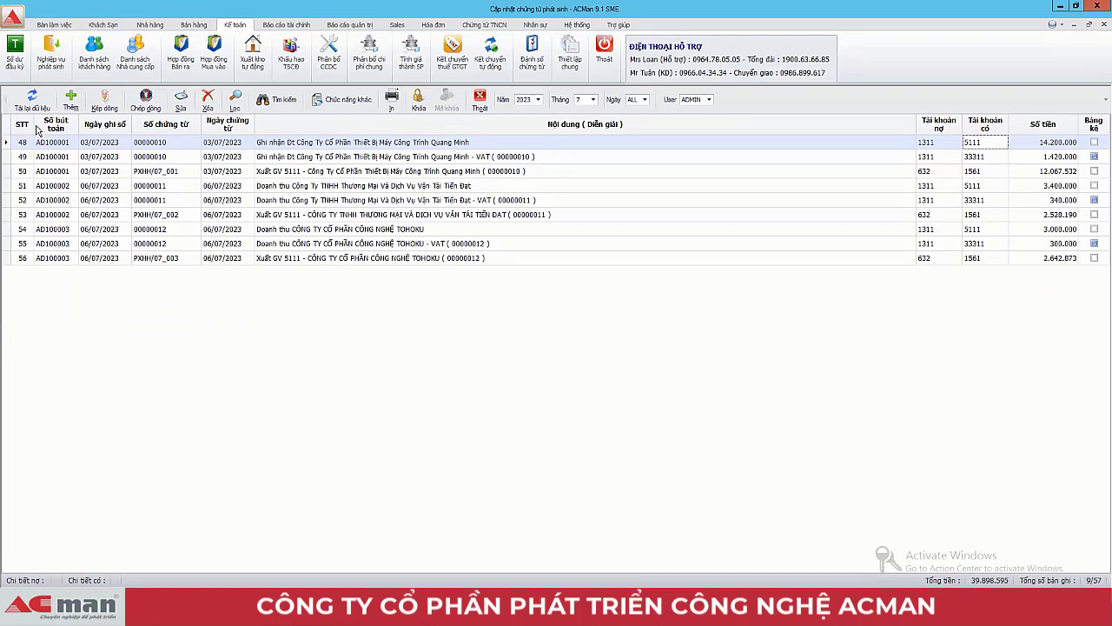
- Add a new accounting transaction dated 14/07/2023 with the description "Bán hàng"
left_click(73, 99)
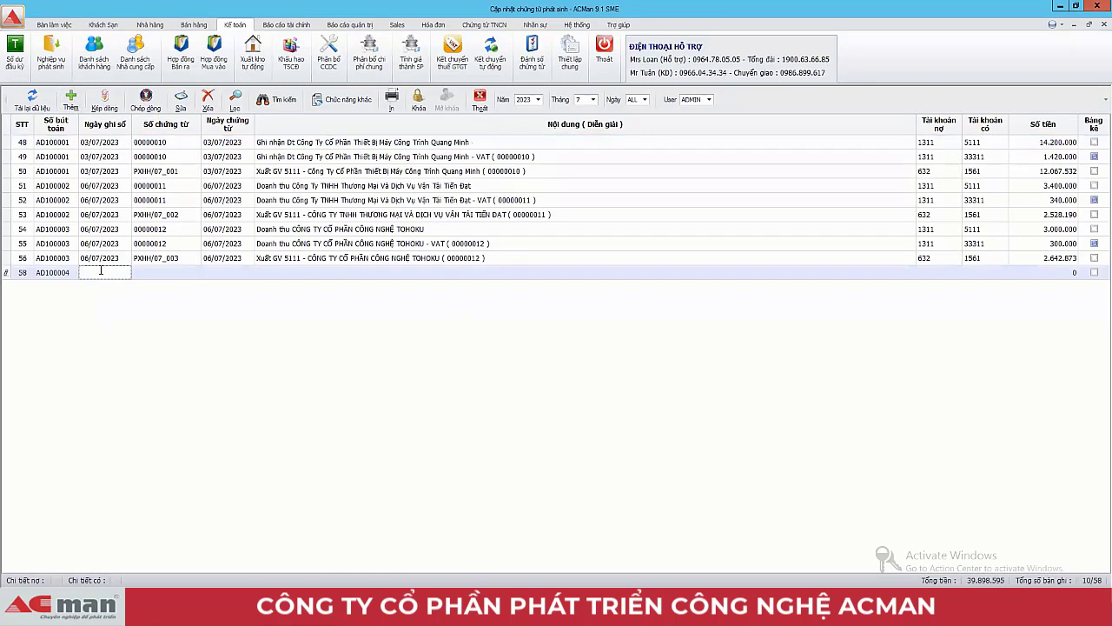
type("07")
key("BackSpace")
key("BackSpace")
type("14")
key("Return")
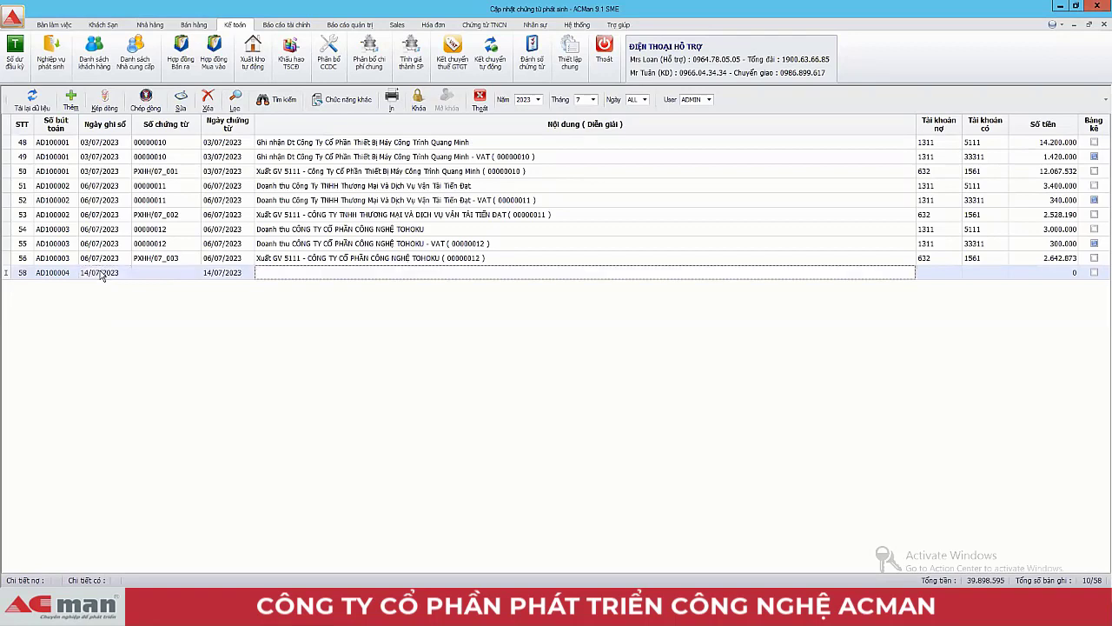
type("Bán hàng")
key("Return")
- Set debit account 1311 with the first listed customer, Xuân Thủy Sơn La, and credit account 5111 to open the sales invoice
type("1311")
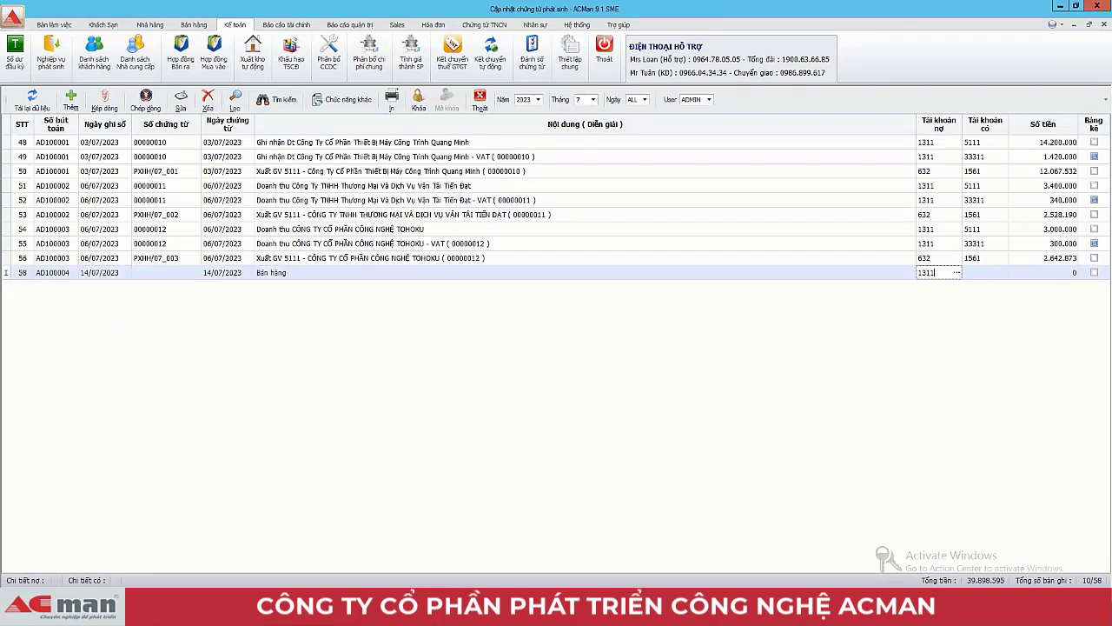
key("Return")
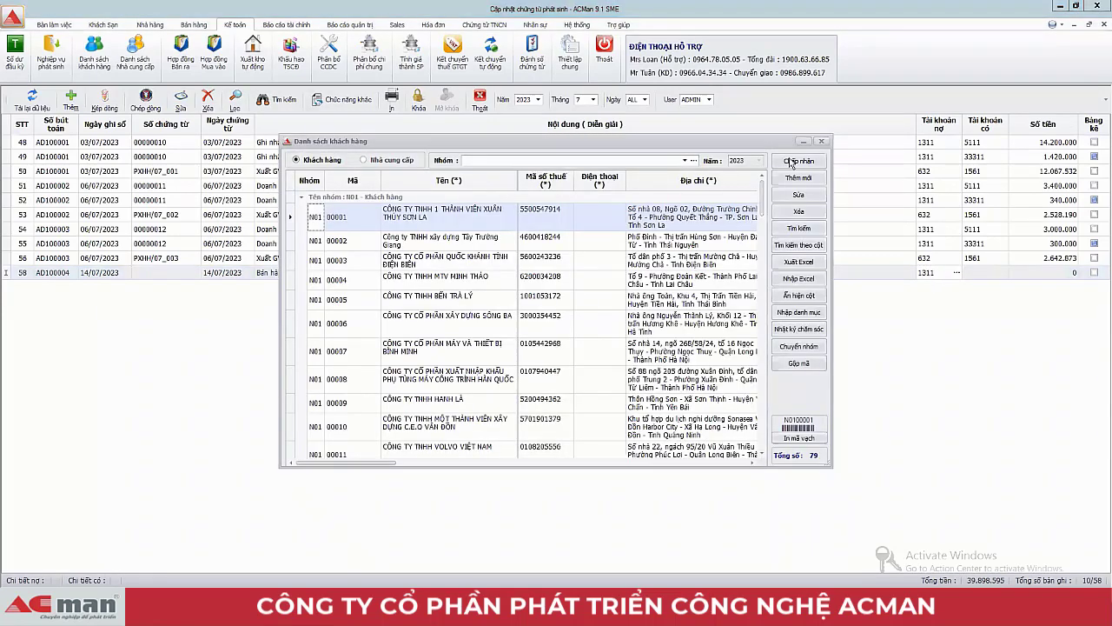
key("Return")
type("5111")
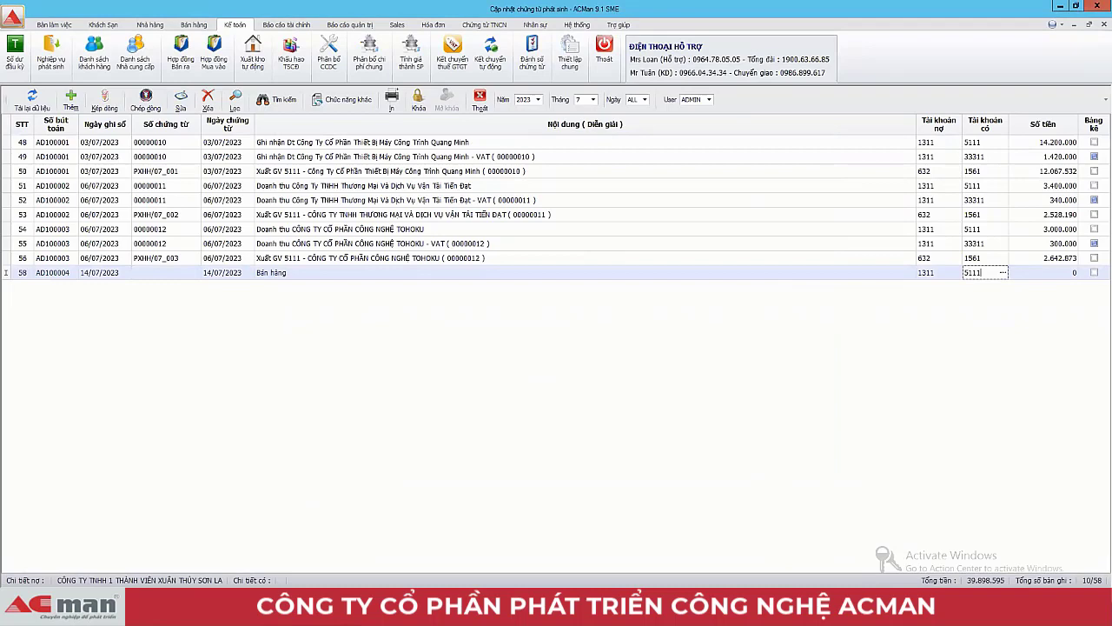
key("Return")
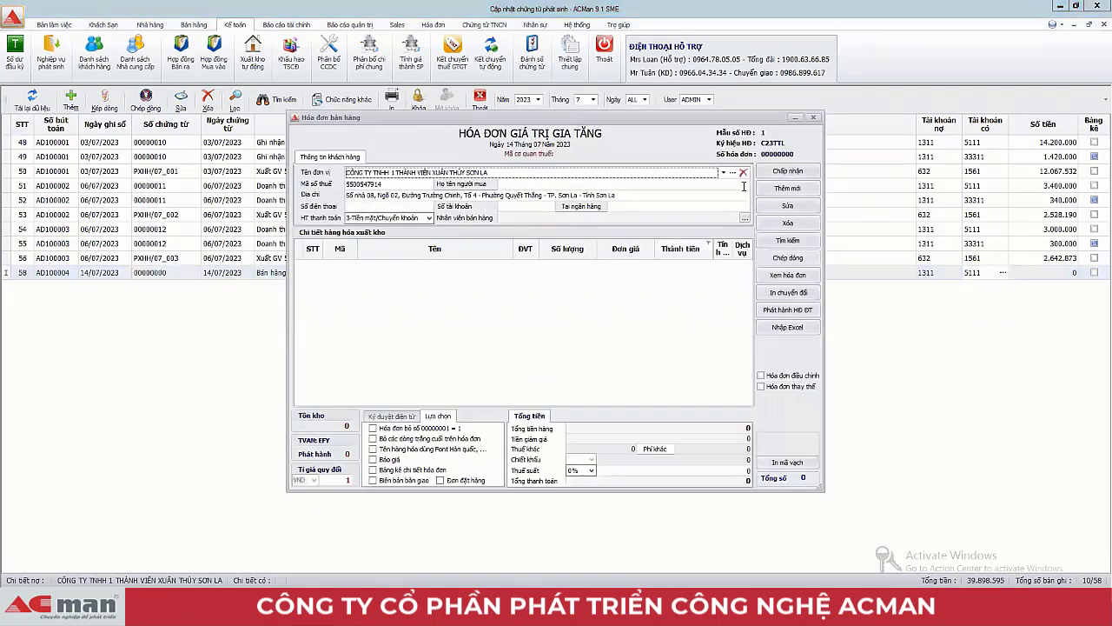
- Add the item "Dầu động cơ 15W40 (20l/thùng)(K9003570)" to the invoice with quantity 1 and set the VAT rate to 8%
left_click(784, 190)
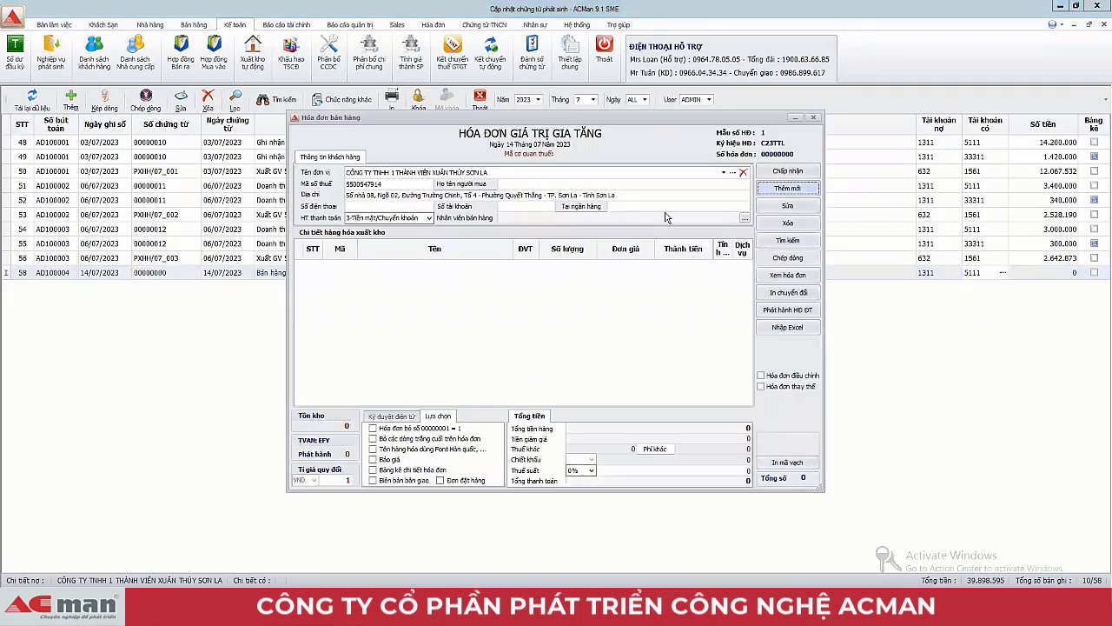
double_click(557, 309)
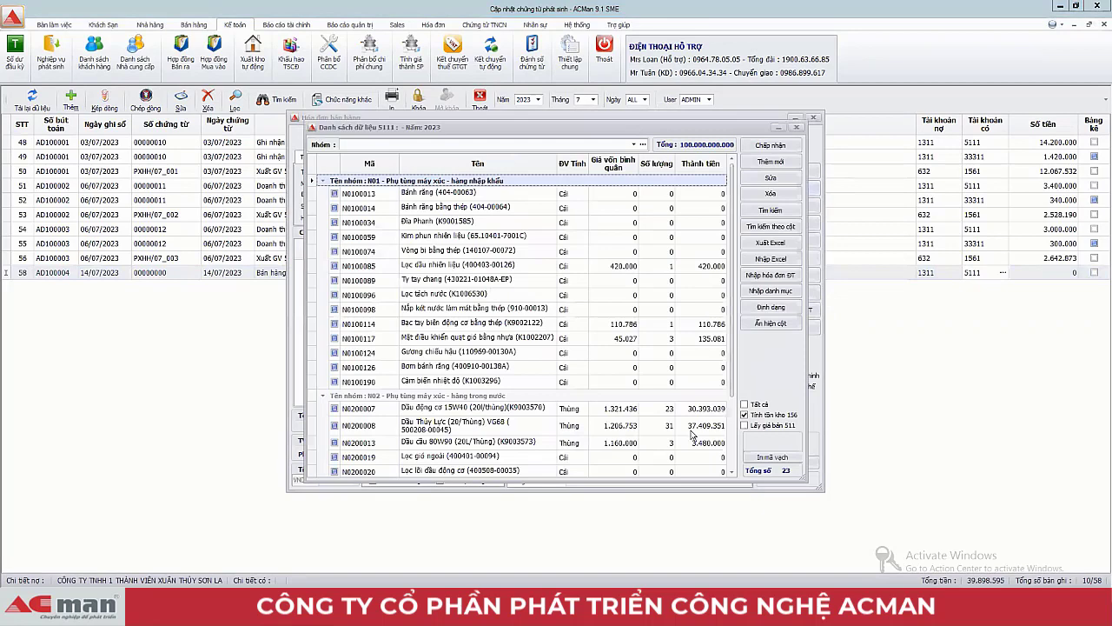
left_click(334, 409)
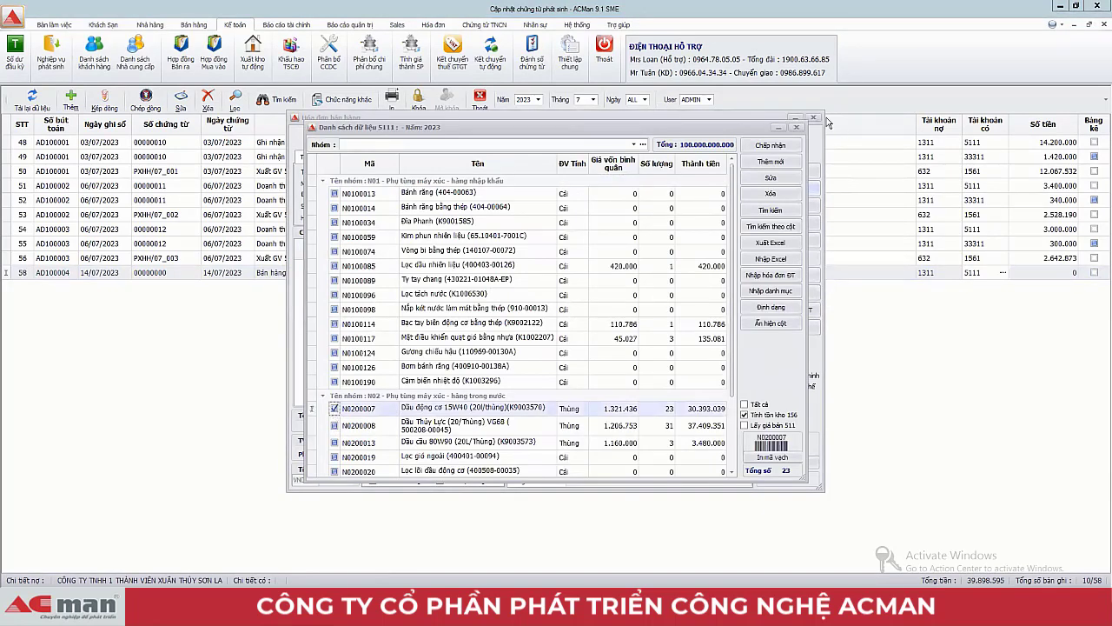
left_click(772, 150)
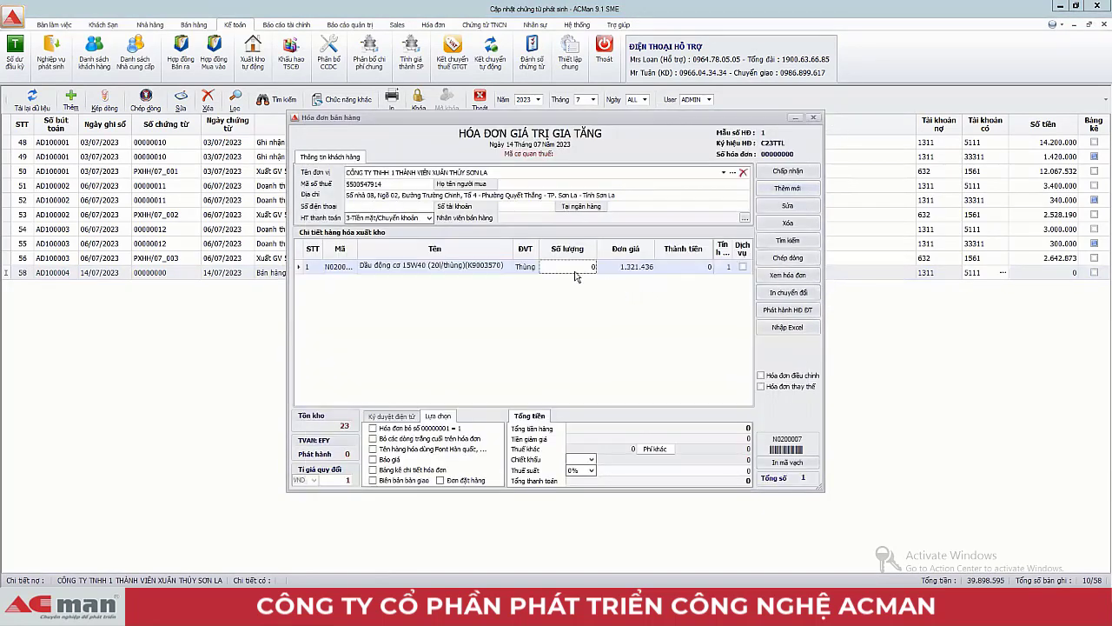
type("1")
key("Tab")
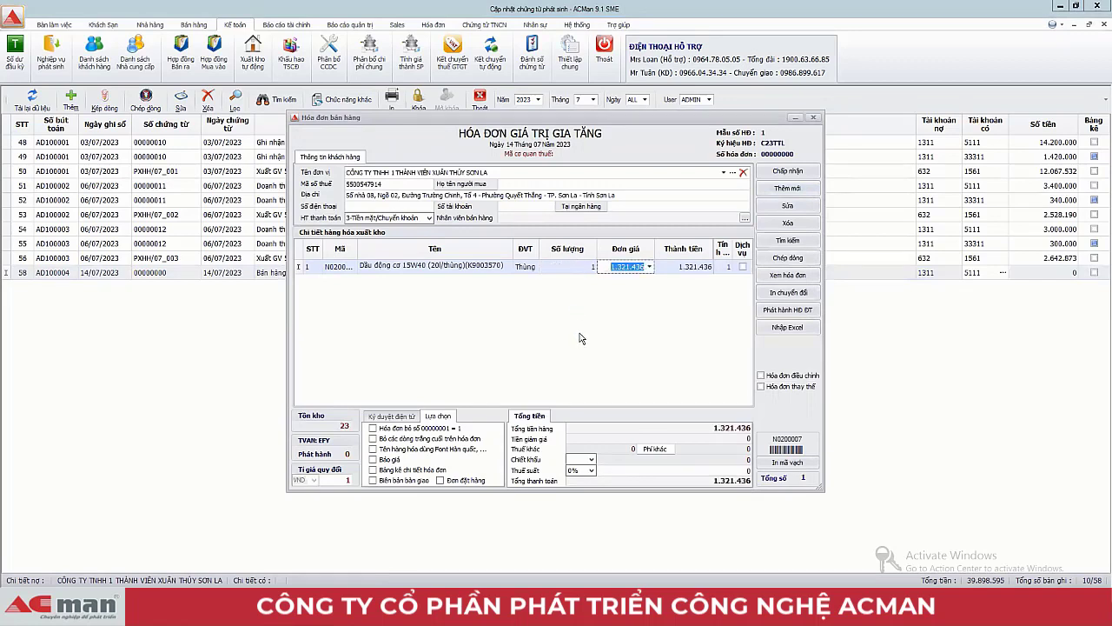
left_click(580, 470)
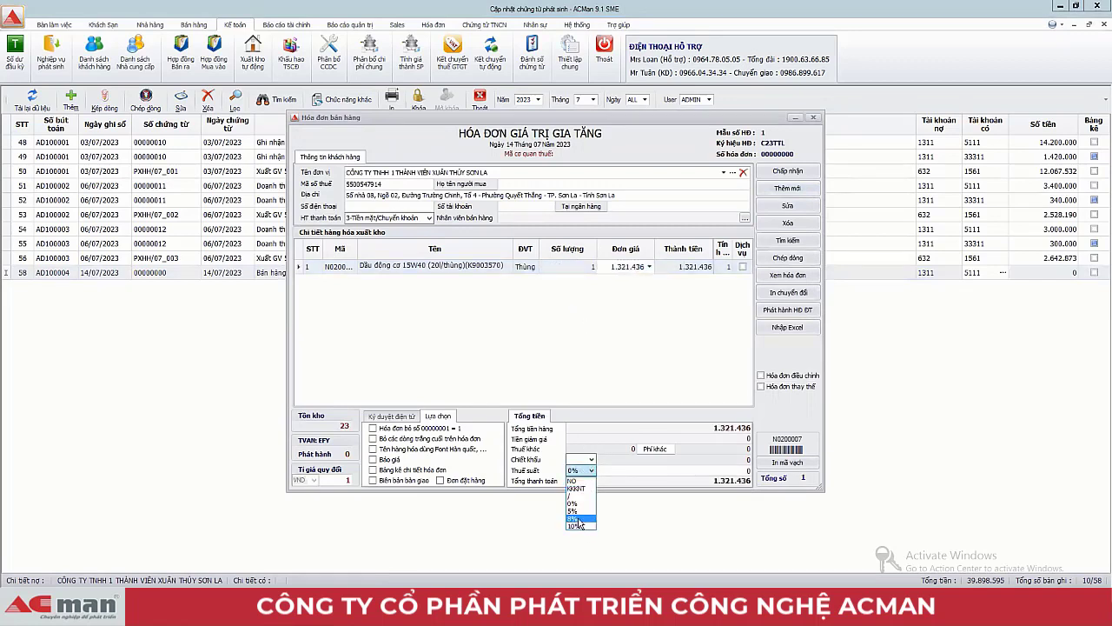
left_click(580, 523)
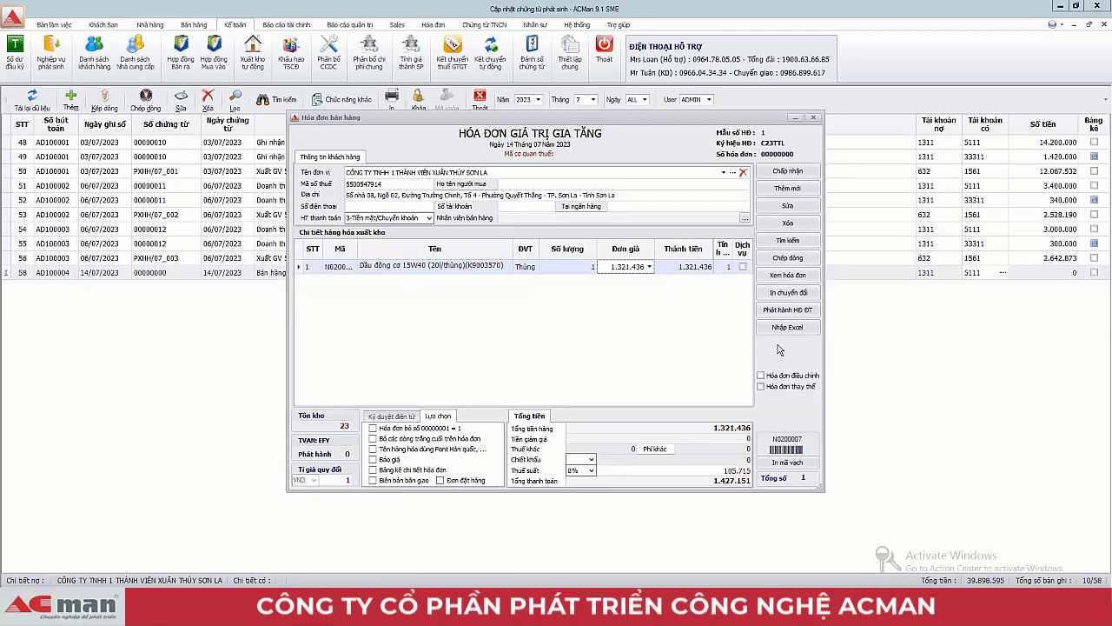
- Mark the invoice as a replacement invoice for 00000002 dated 30/03/2023, listing invoices from month 1 and accepting the differing tax code
left_click(761, 387)
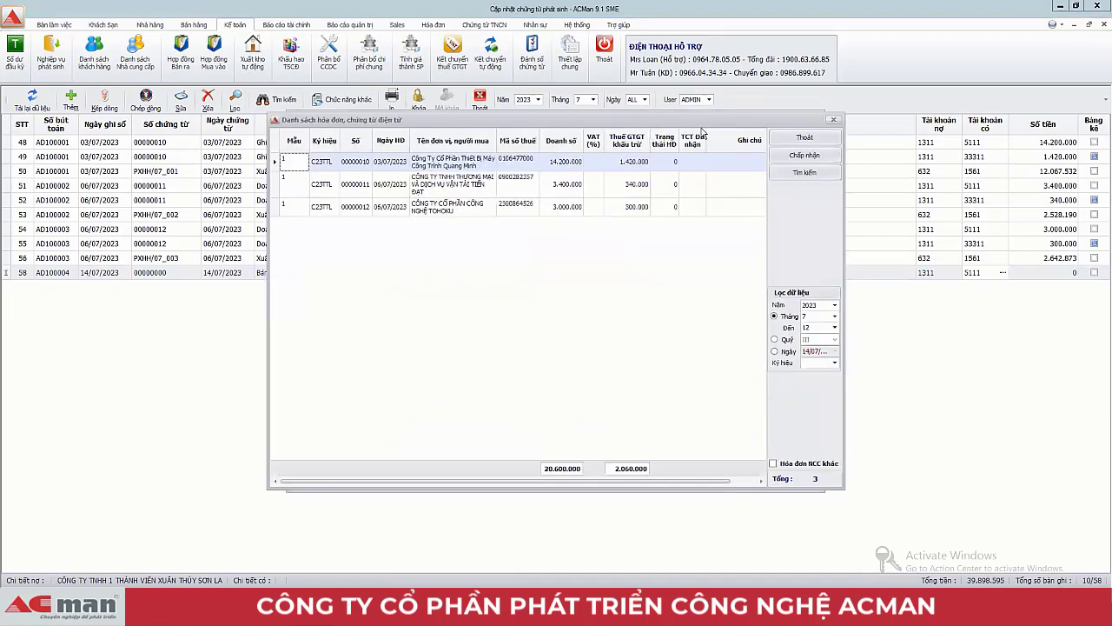
left_click_drag(707, 126, 488, 141)
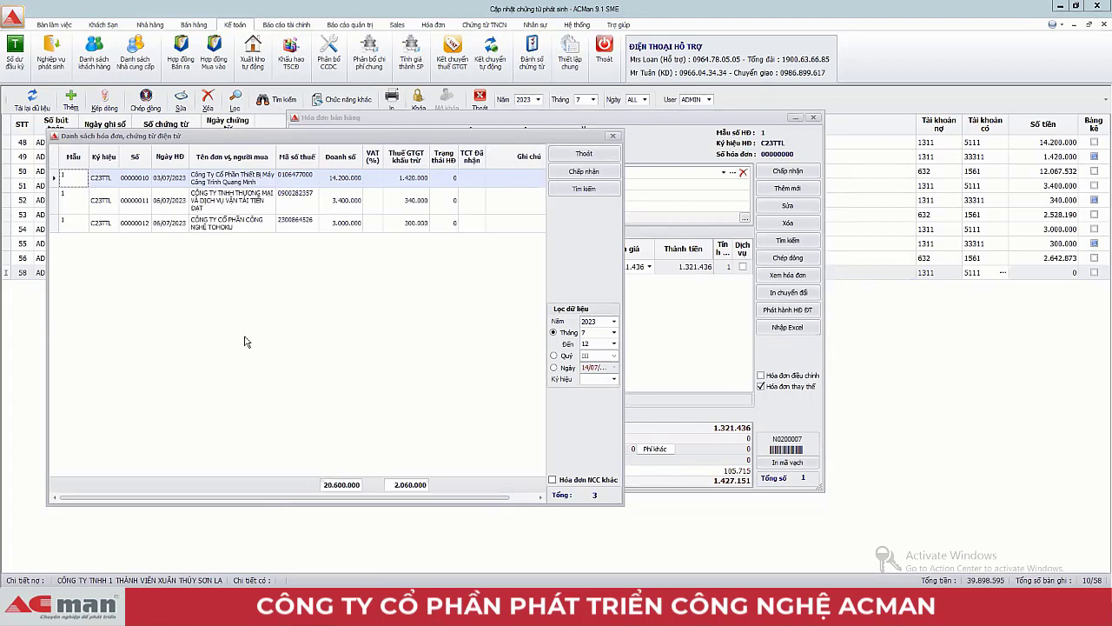
left_click(614, 335)
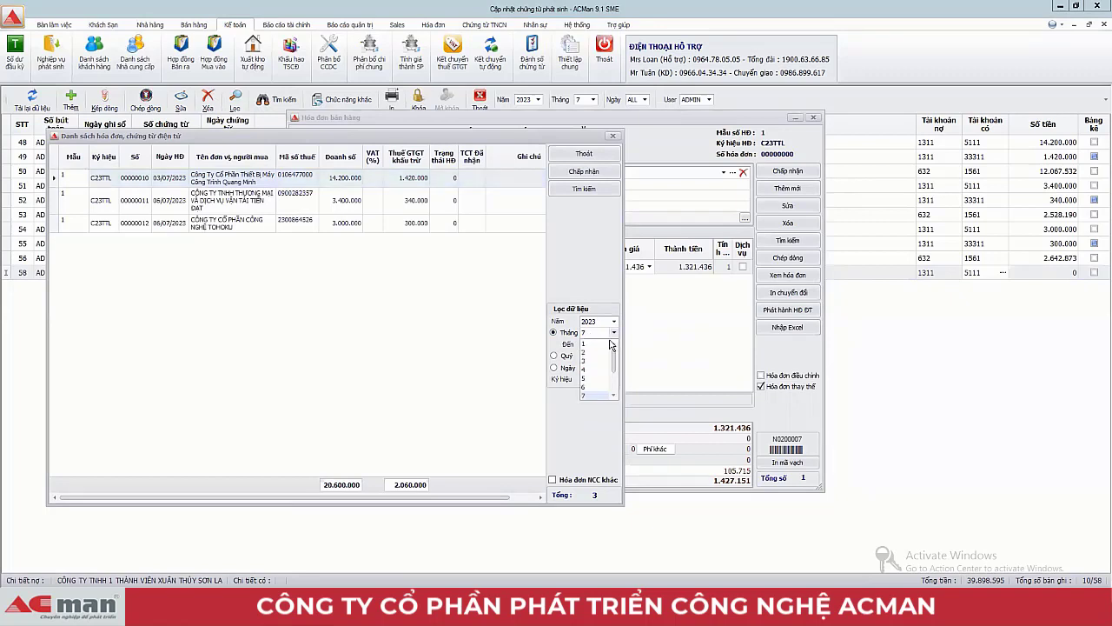
left_click(588, 345)
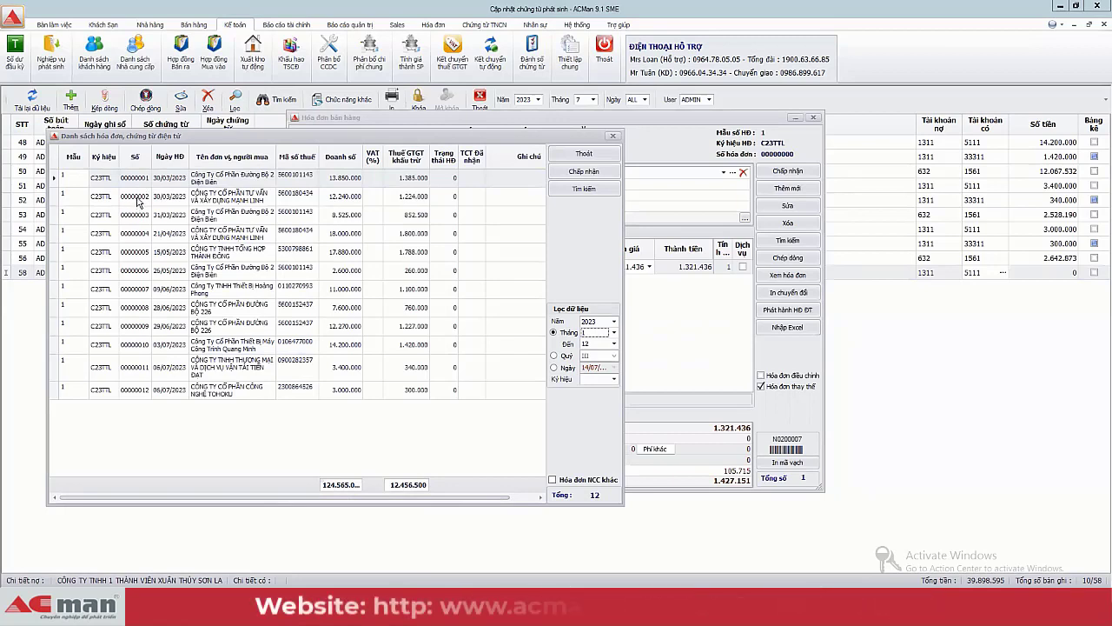
left_click(134, 201)
left_click(584, 171)
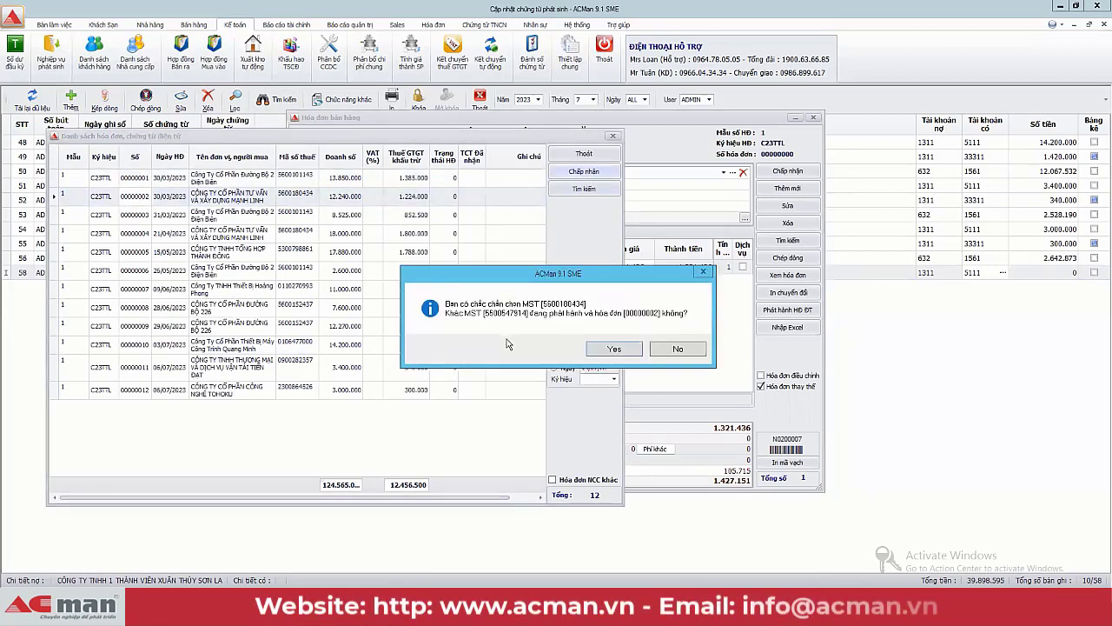
left_click(632, 351)
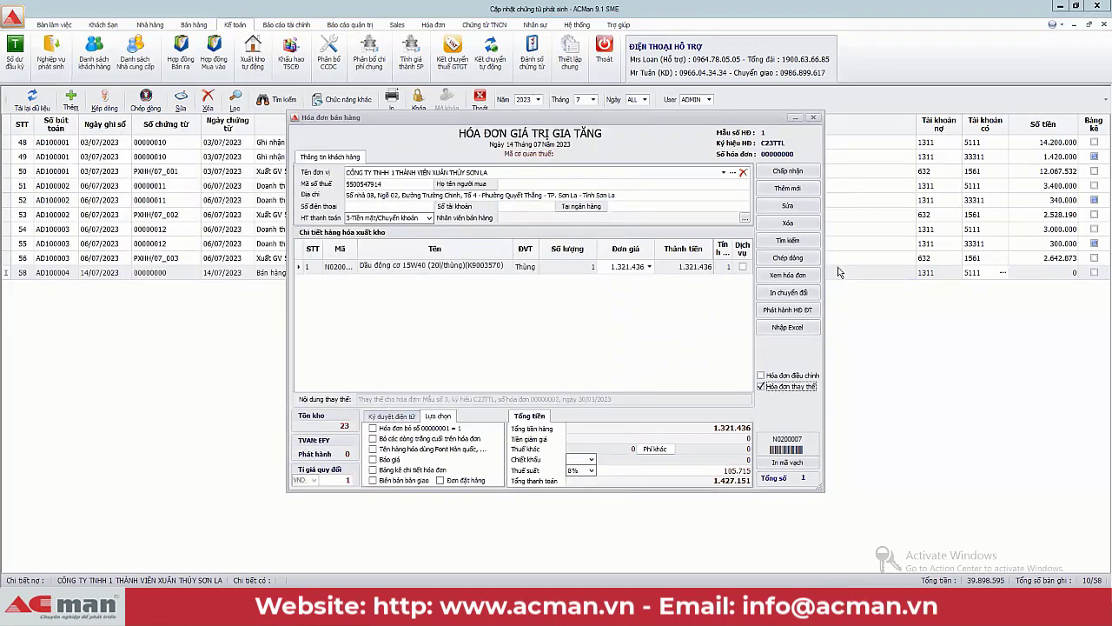
- Preview the draft electronic invoice, examine the replacement note below the signatures, and exit the preview
left_click(788, 276)
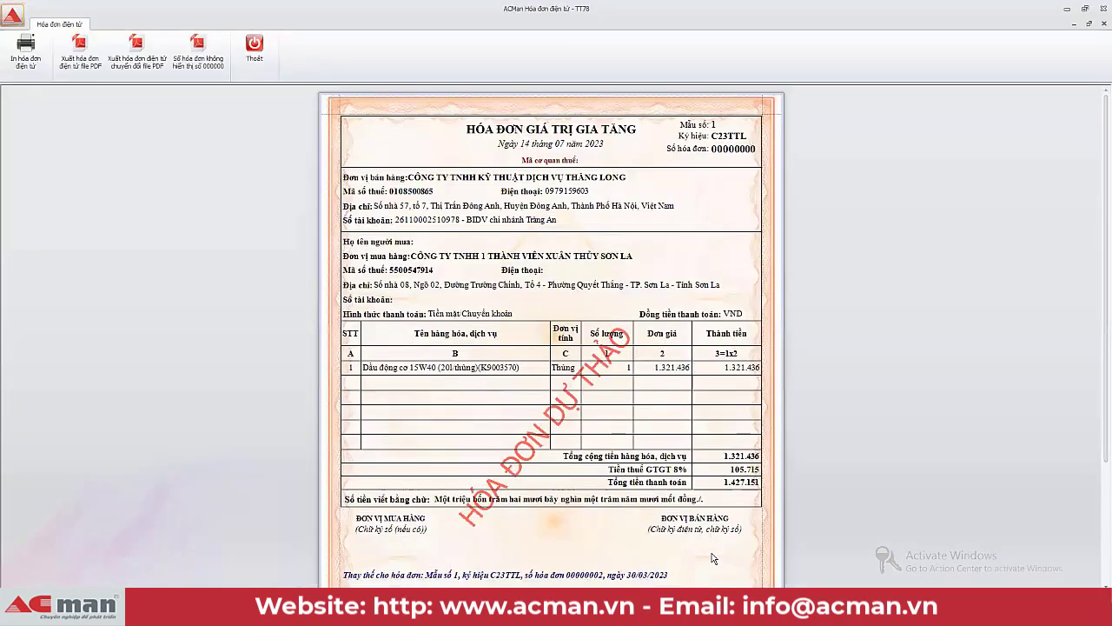
scroll(682, 580, "down", 2)
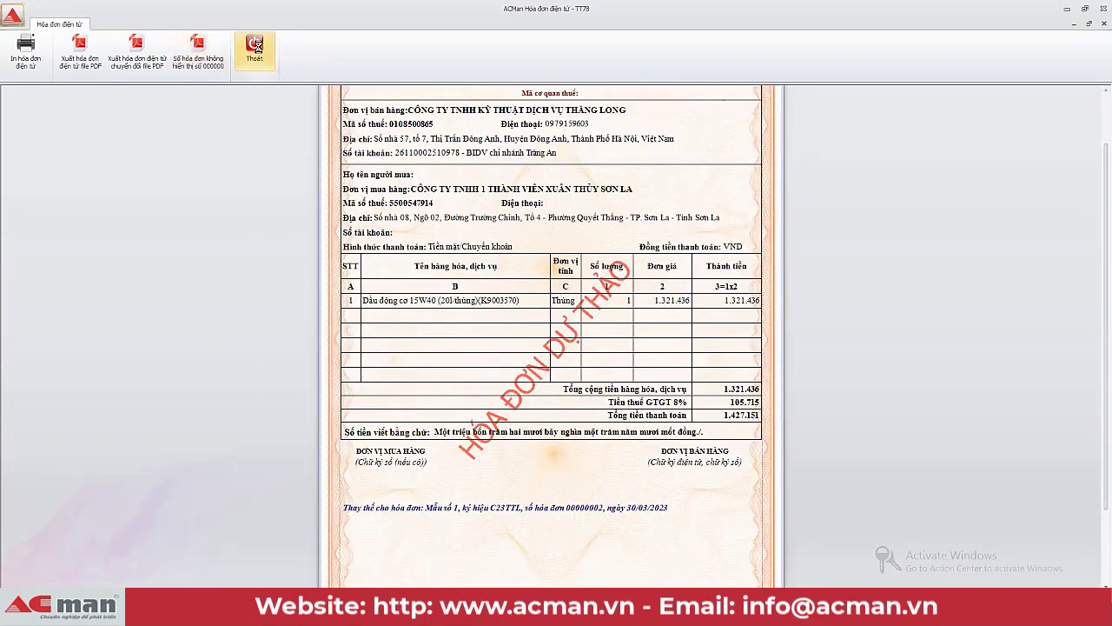
left_click(257, 50)
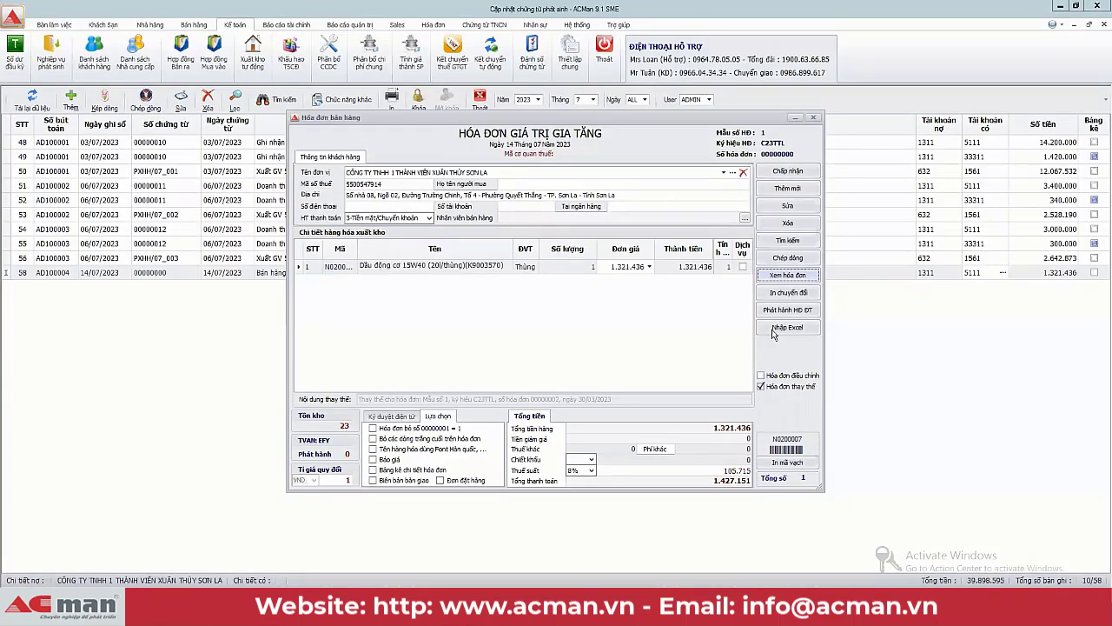
- Clear the replacement option and mark the invoice as an adjustment invoice for 00000010, accepting the differing tax code
left_click(762, 386)
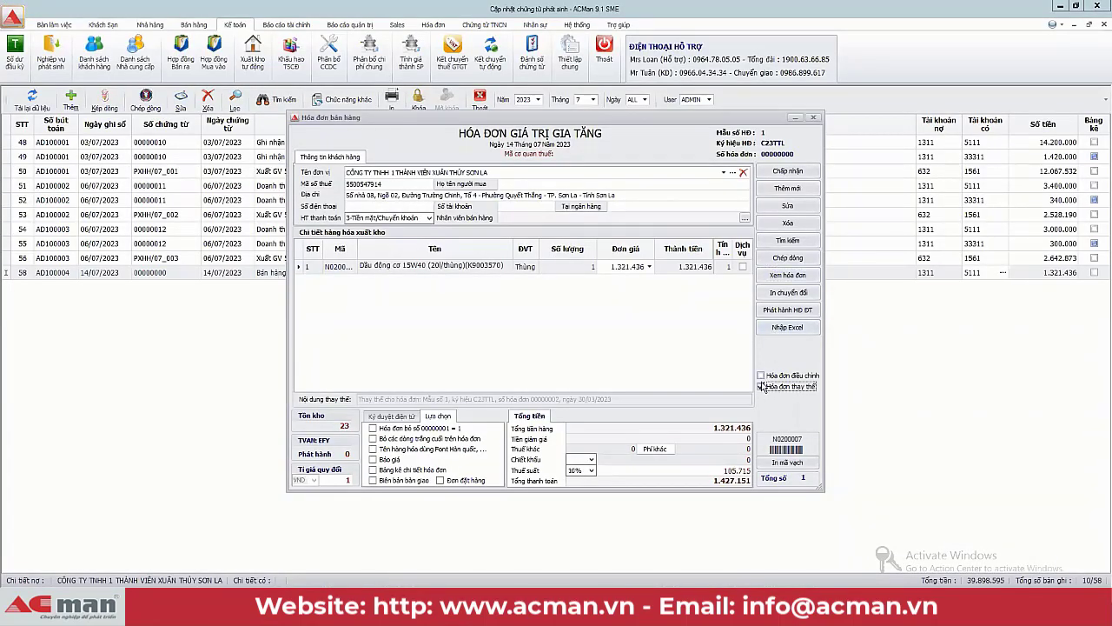
left_click(761, 376)
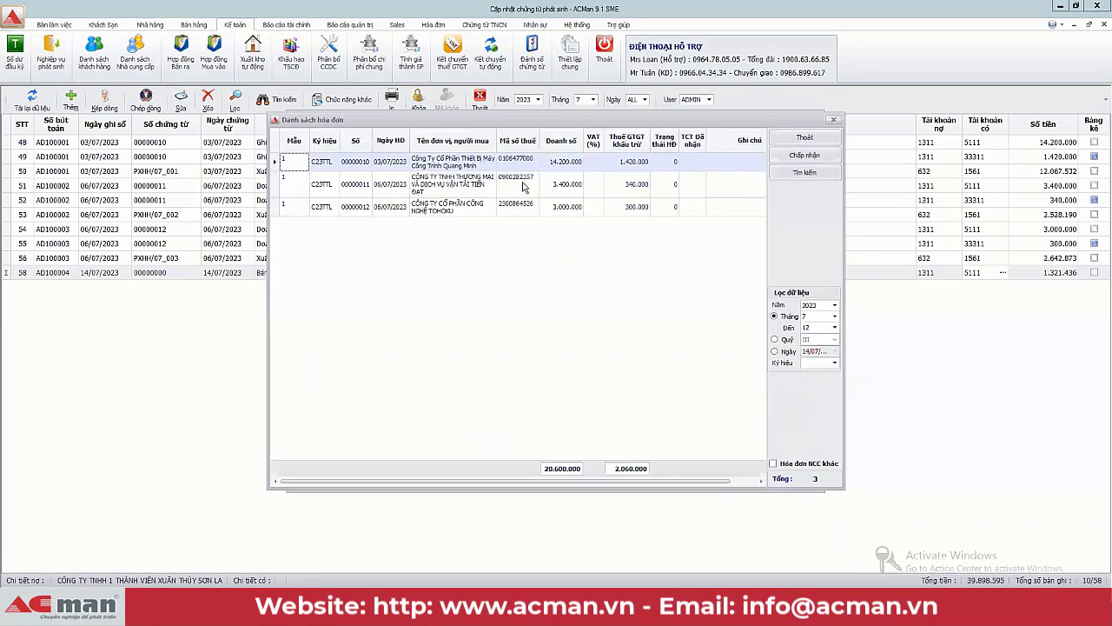
left_click(805, 155)
left_click(607, 344)
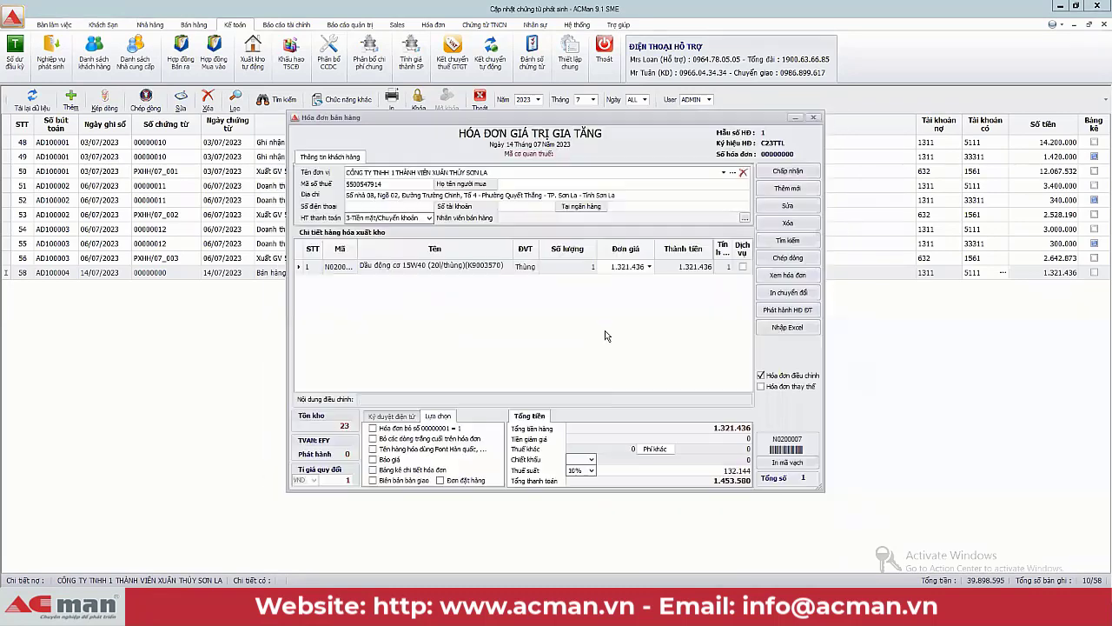
- View the draft invoice again, check the adjustment note below the signatures, and return to the sales invoice
left_click(784, 275)
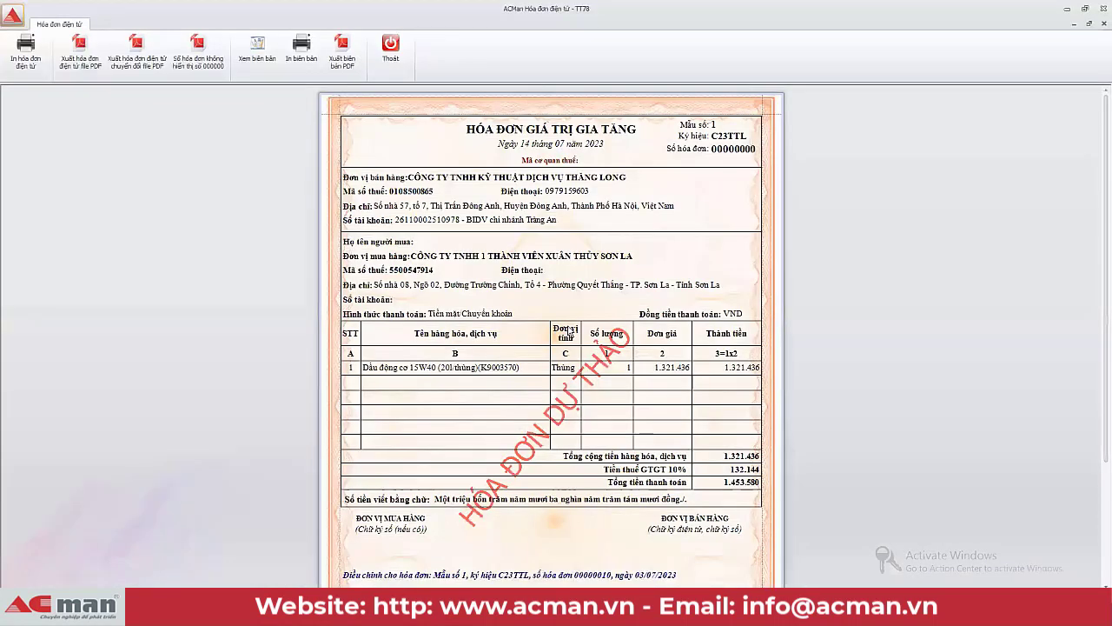
scroll(567, 332, "down", 3)
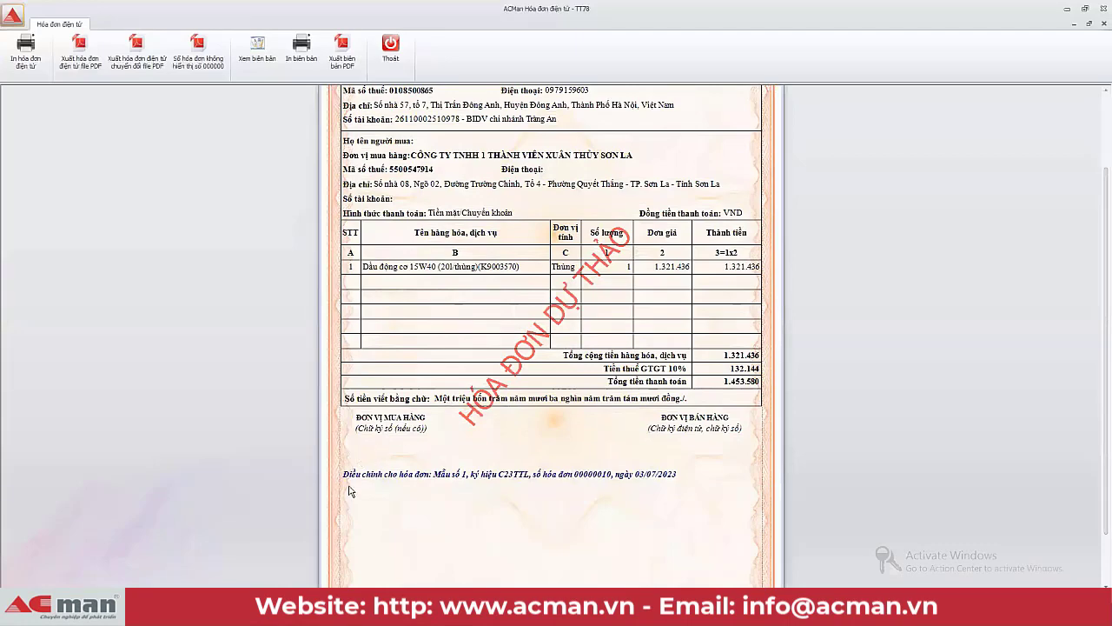
left_click(392, 54)
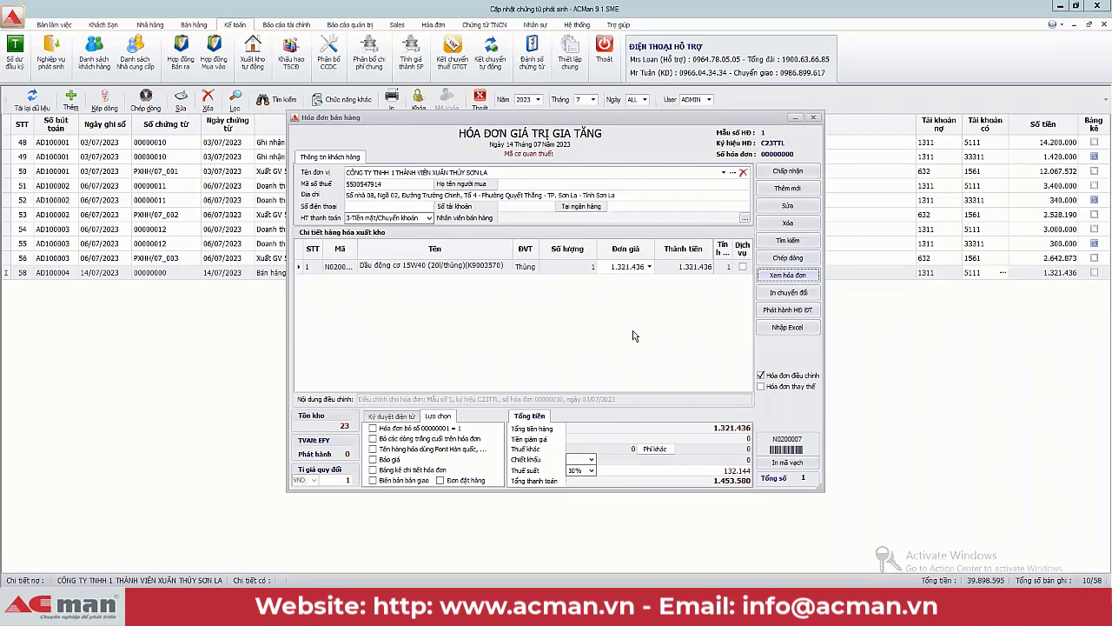
- Clear the adjustment option and accept the sales invoice to record its accounting entries
left_click(761, 376)
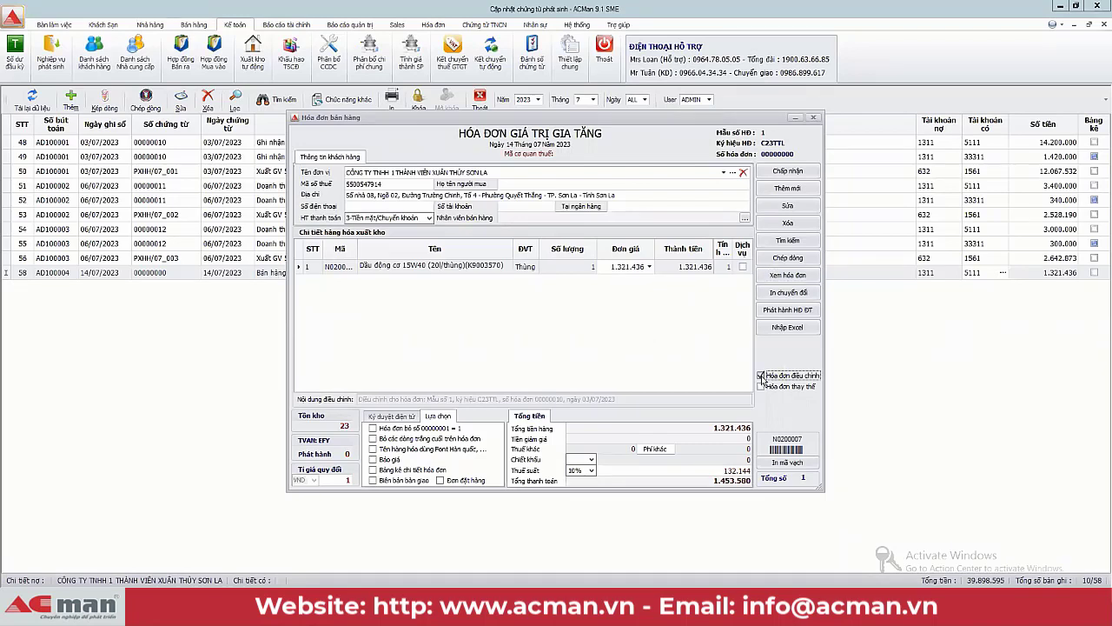
left_click(788, 173)
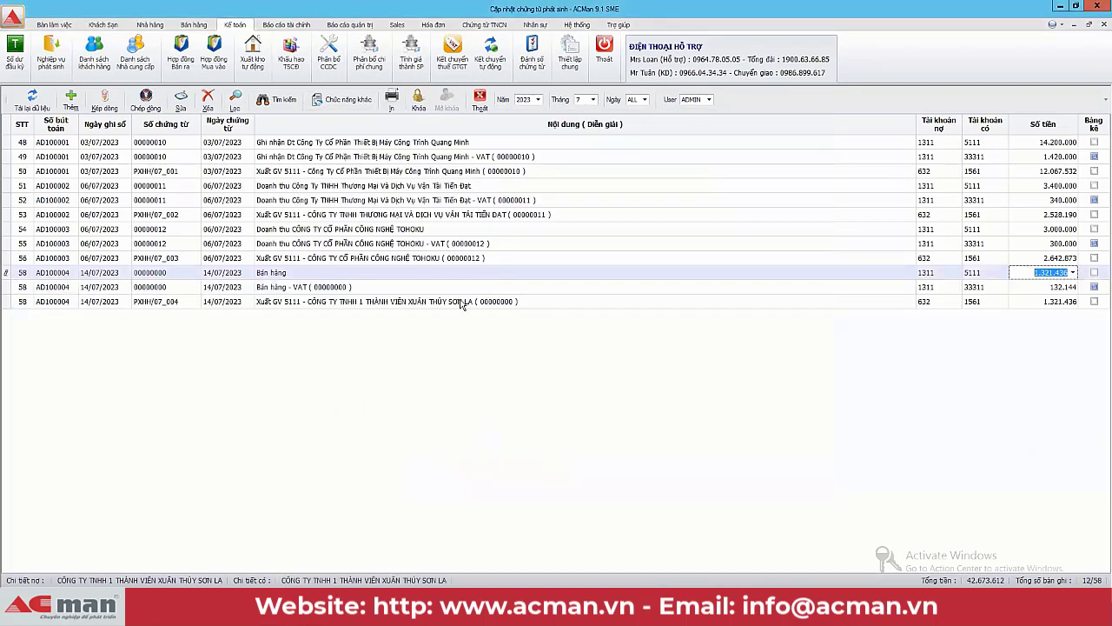
left_click(383, 291)
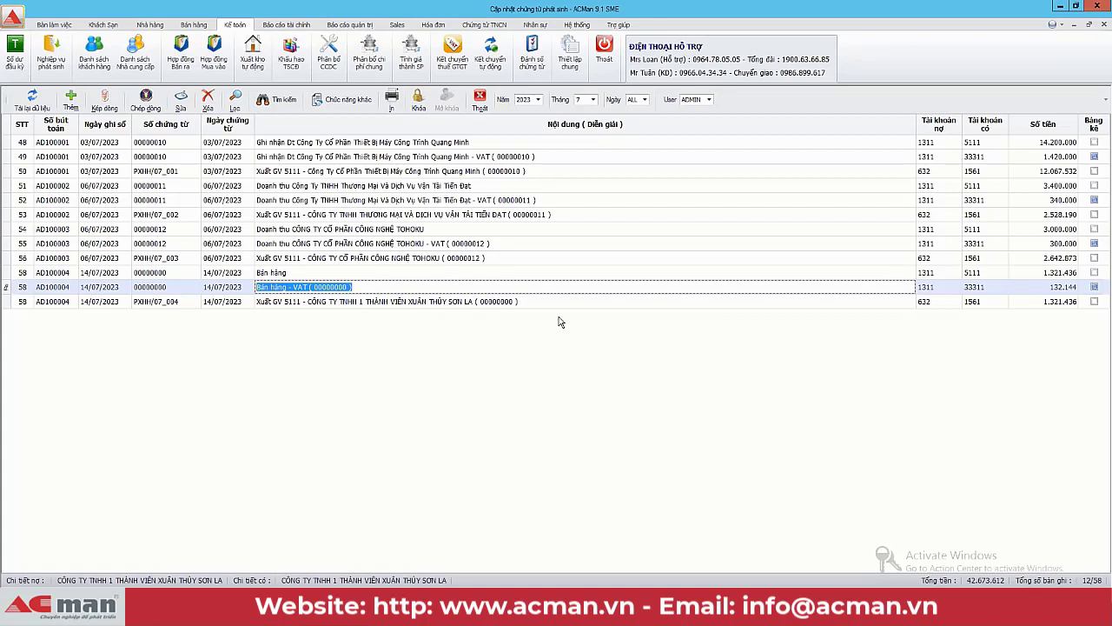
- Open sales invoice 00000012, try its error explanation with the notice type 3- Thay thế, and exit without submitting
left_click(1000, 231)
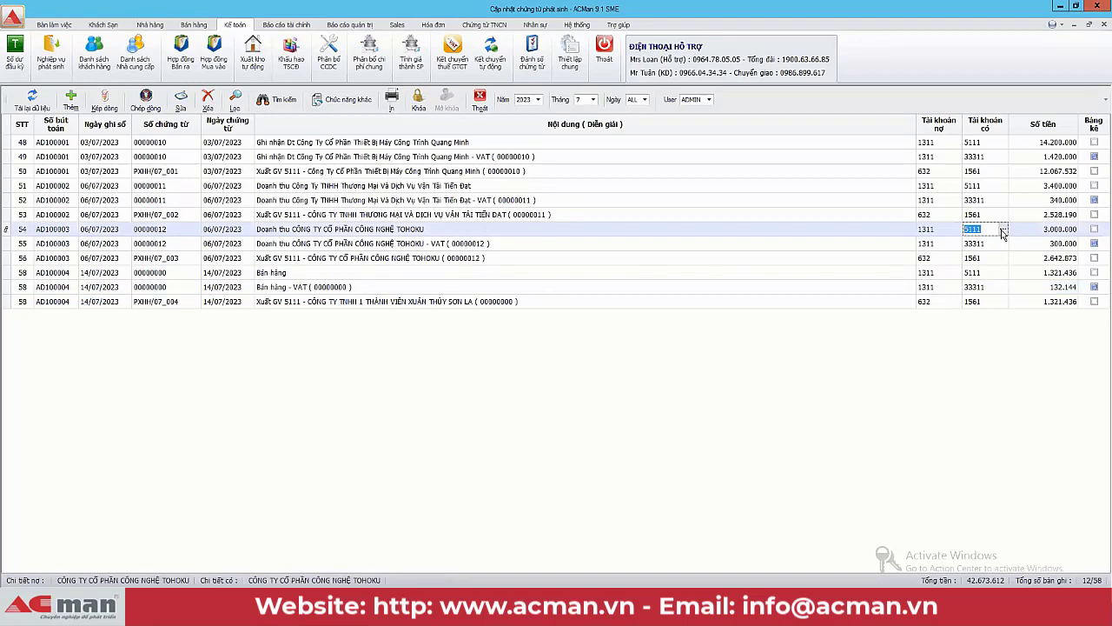
left_click(1002, 231)
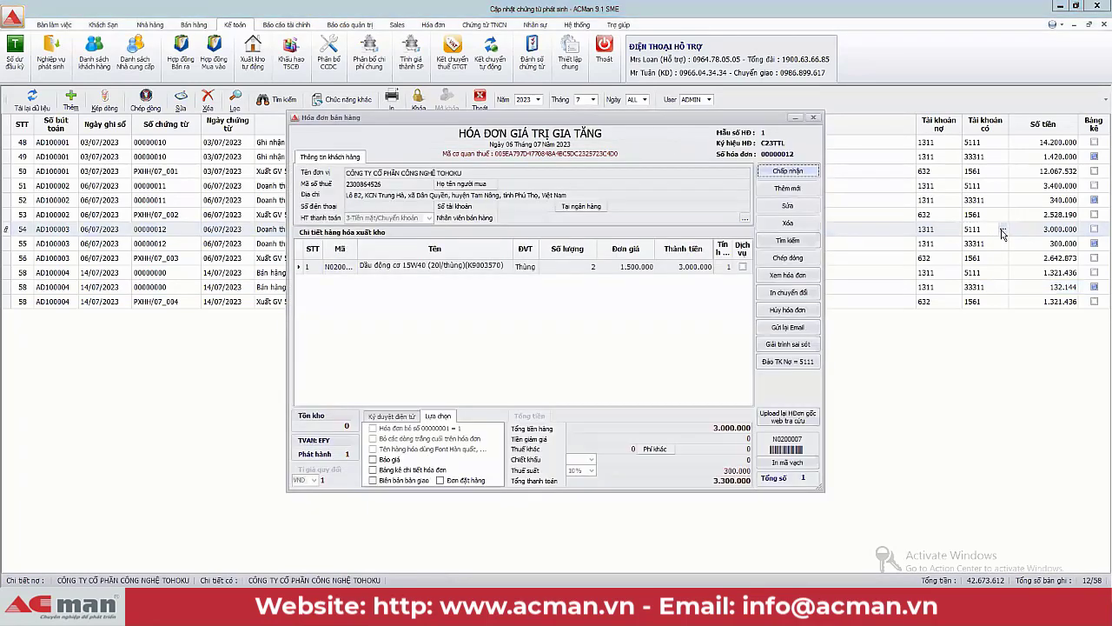
left_click(797, 347)
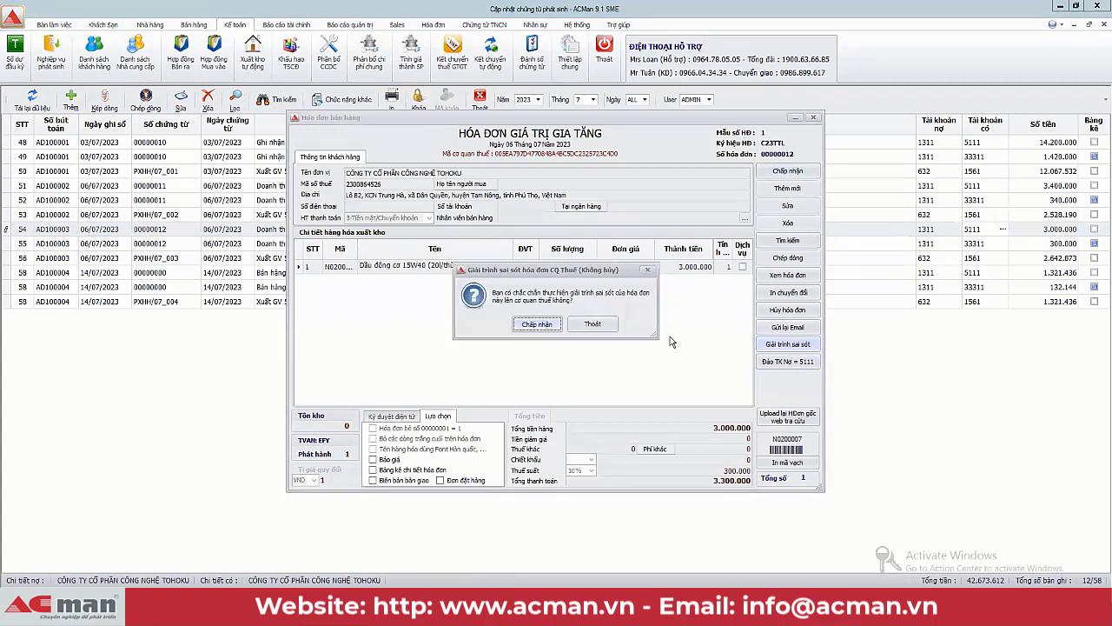
left_click(543, 329)
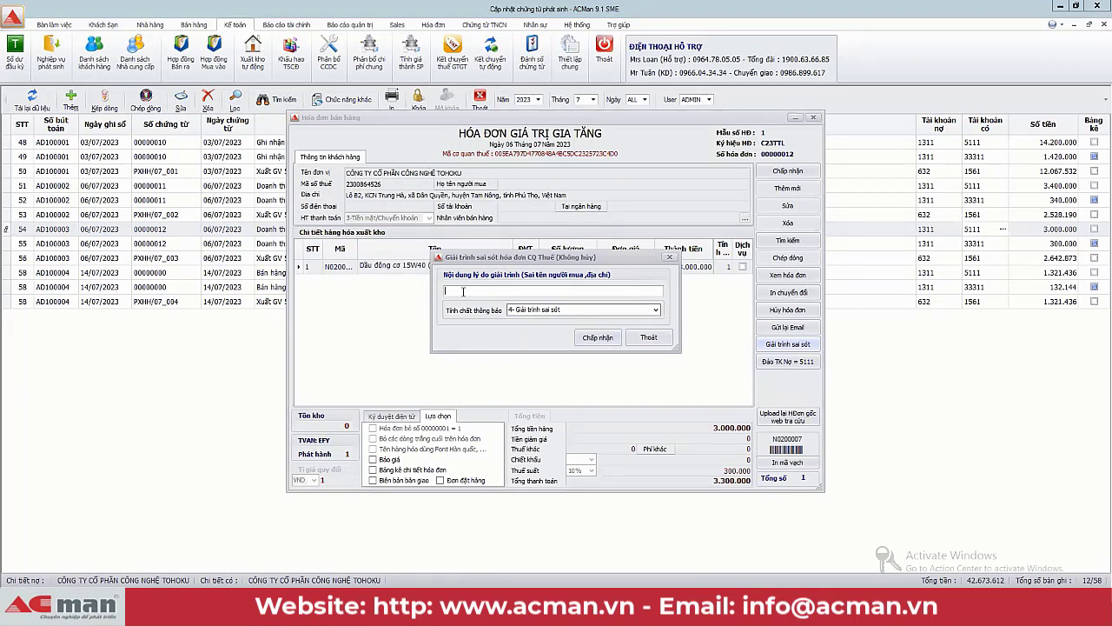
left_click(657, 310)
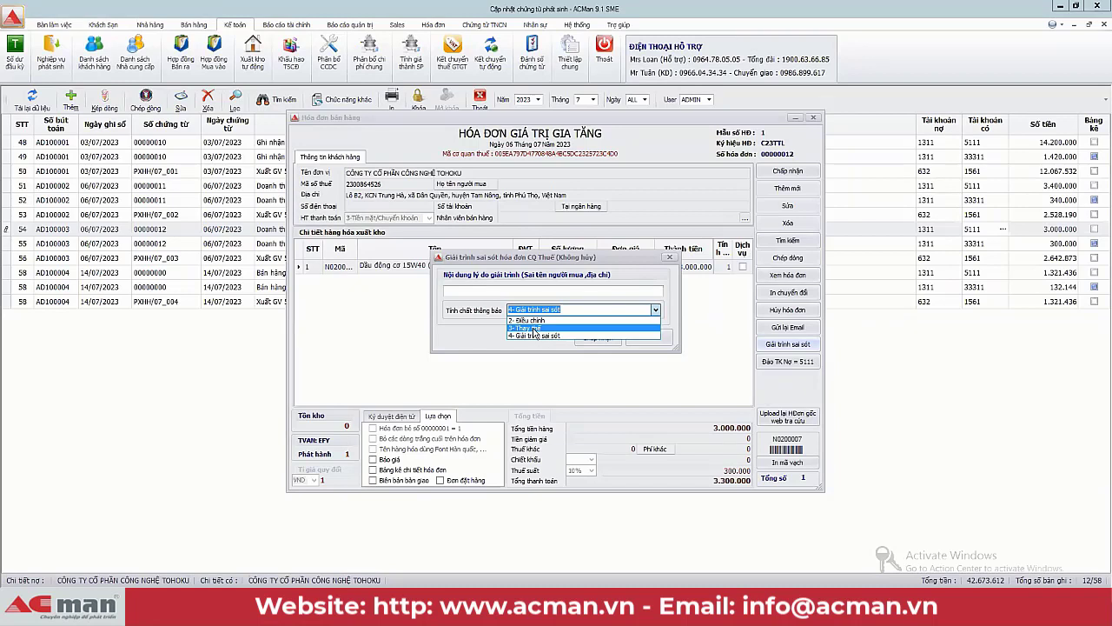
left_click(538, 329)
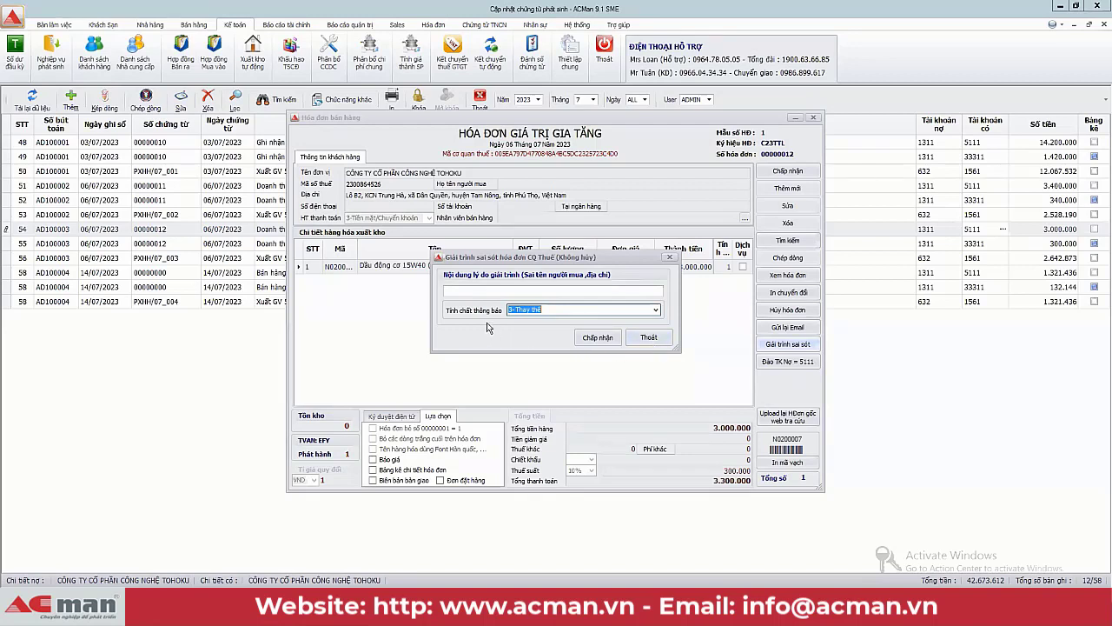
left_click(662, 341)
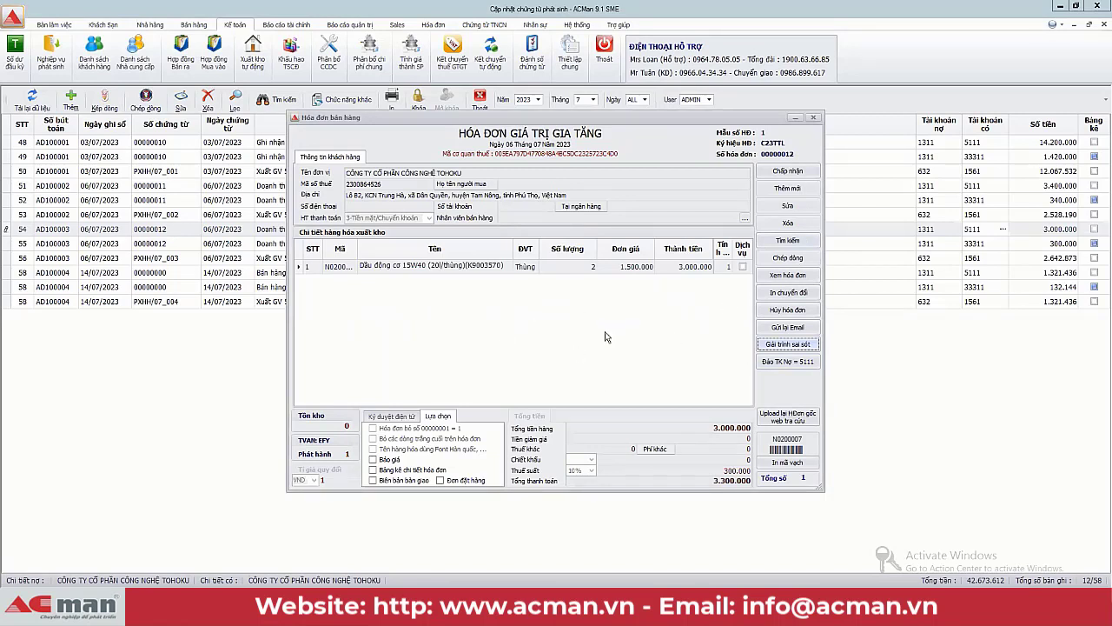
- Request the error explanation for the invoice again, decline the confirmation, and close the sales invoice
left_click(791, 345)
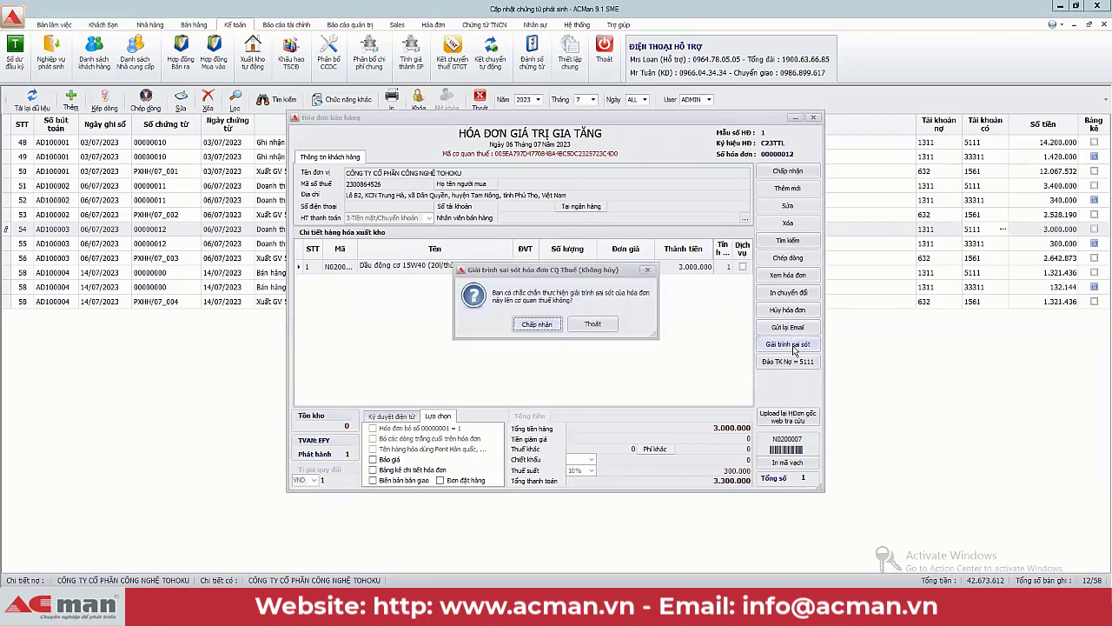
left_click(592, 324)
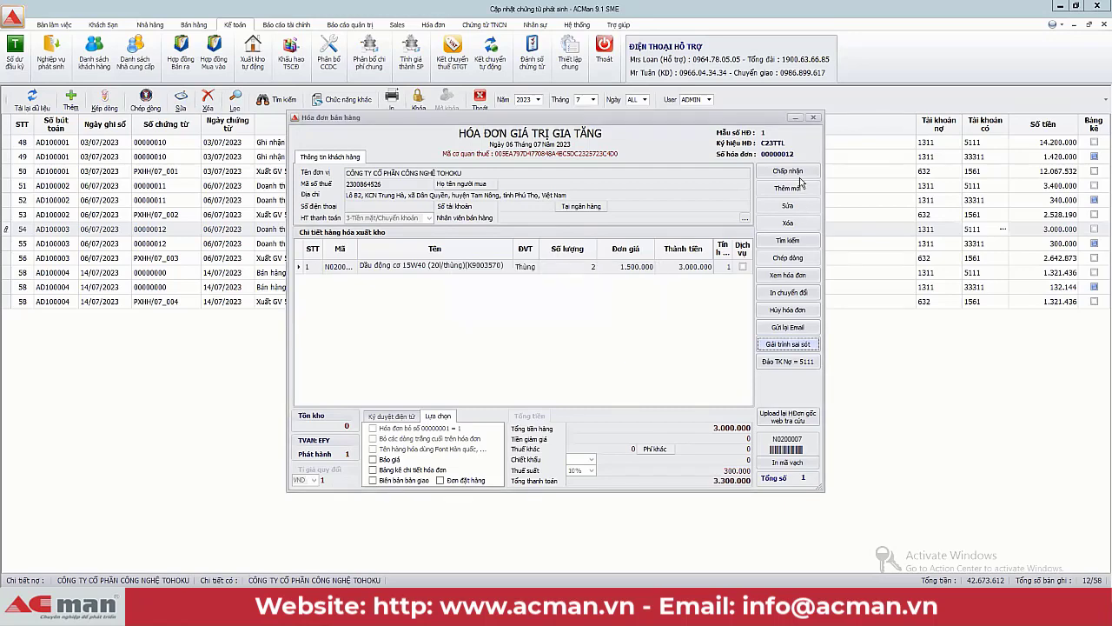
left_click(787, 171)
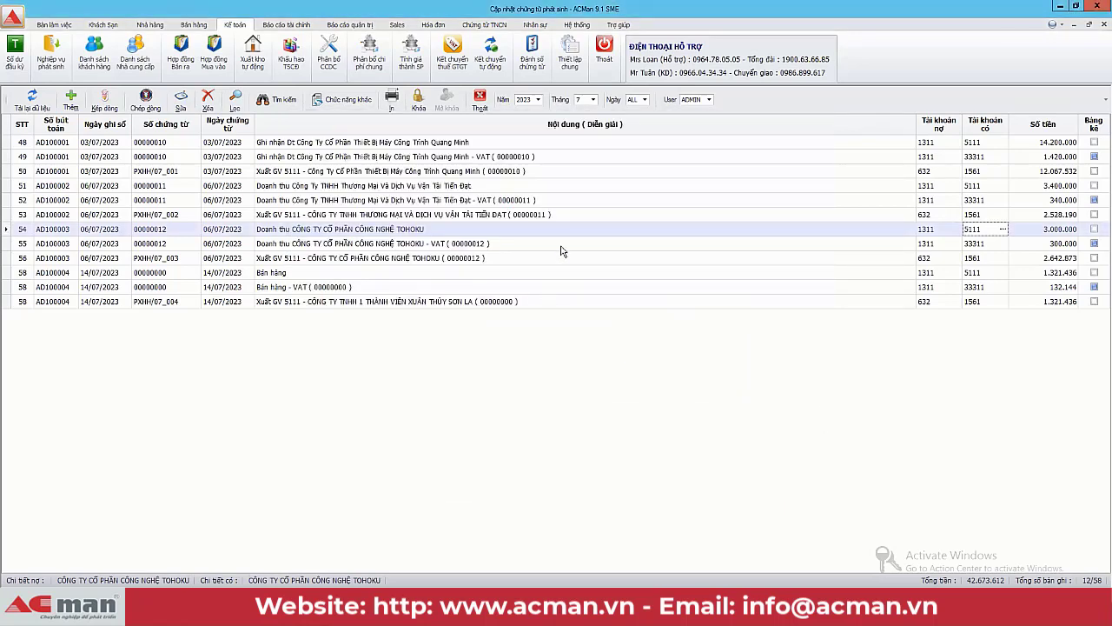
- Review the accounting entries of invoice 00000012 and of the unissued invoice 00000000 in the voucher list
left_click(561, 247)
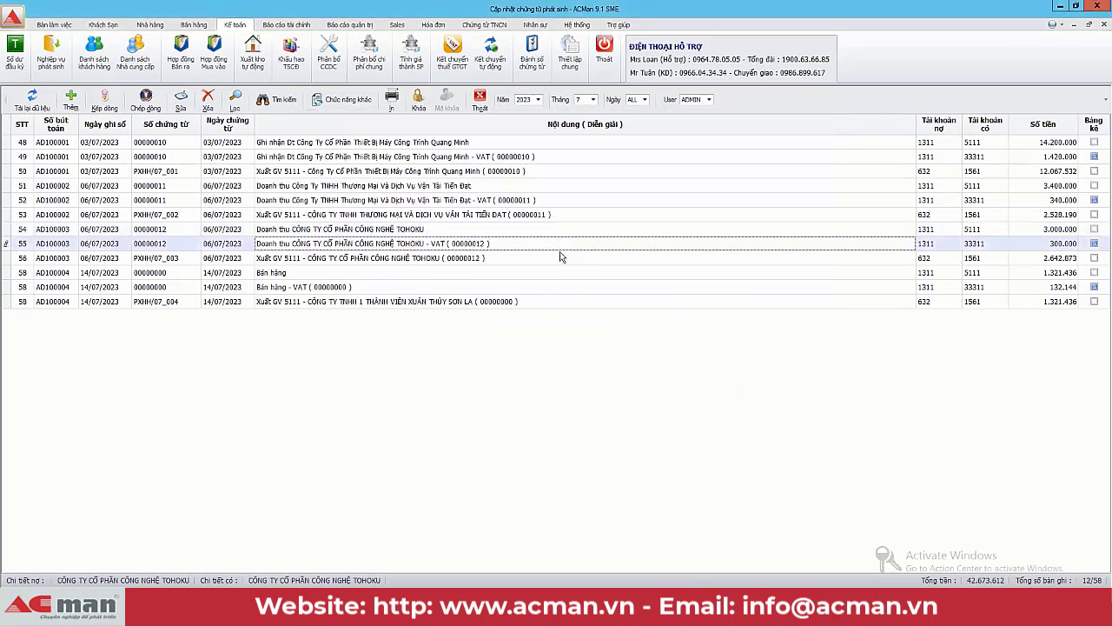
left_click(556, 274)
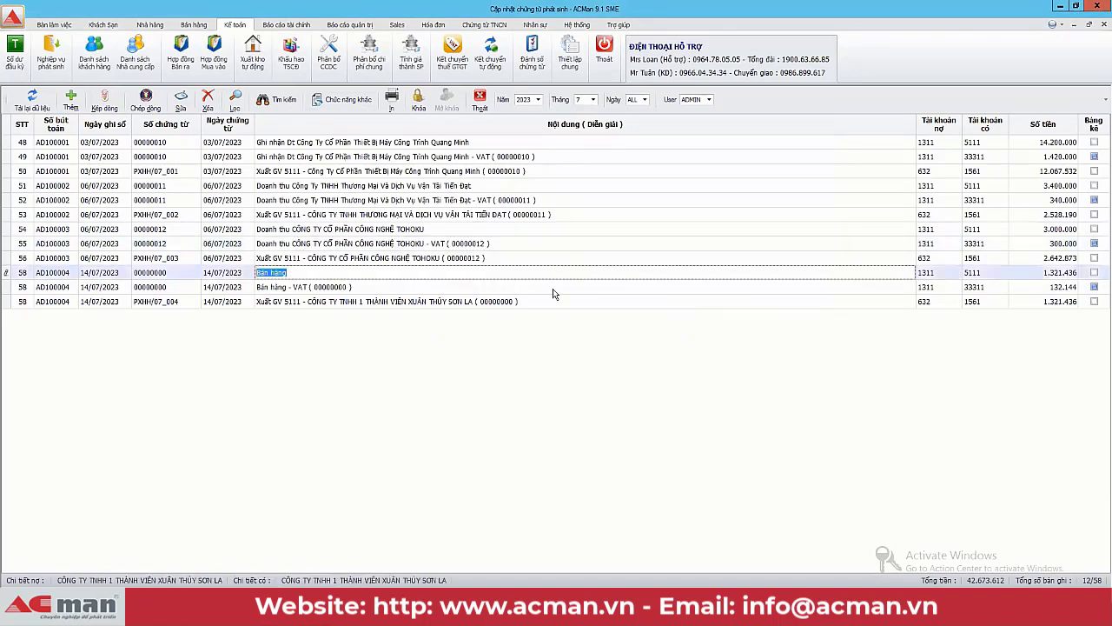
left_click(548, 292)
left_click(548, 300)
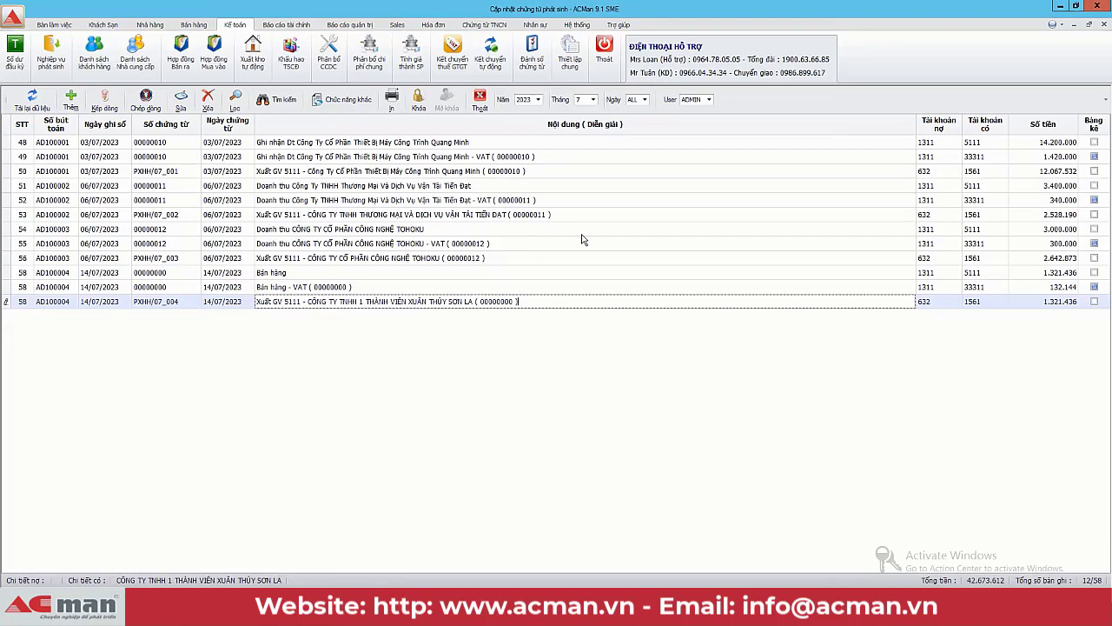
left_click(1001, 289)
left_click(780, 390)
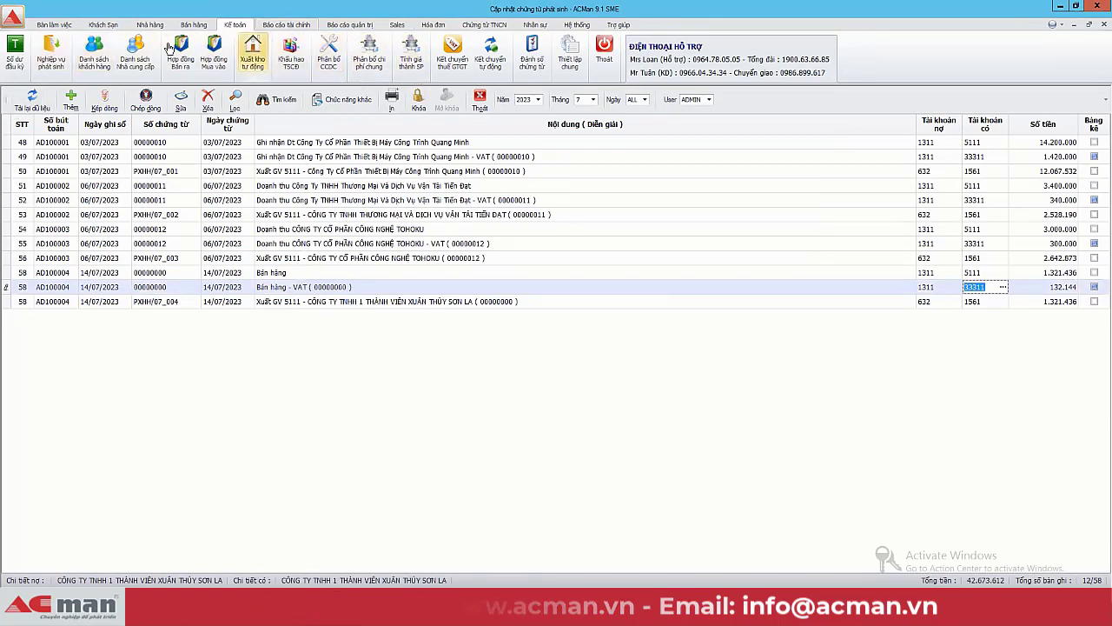
- List the 2023 messages in the transmission log, examine the transaction details of invoice 00000001, and close the log
left_click(433, 25)
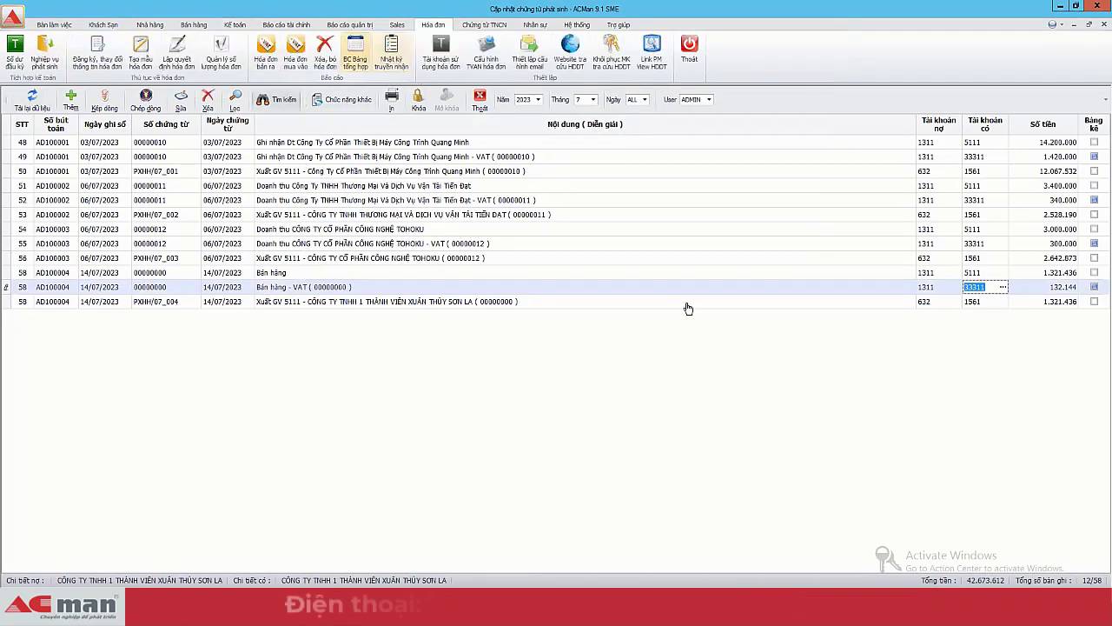
left_click(391, 52)
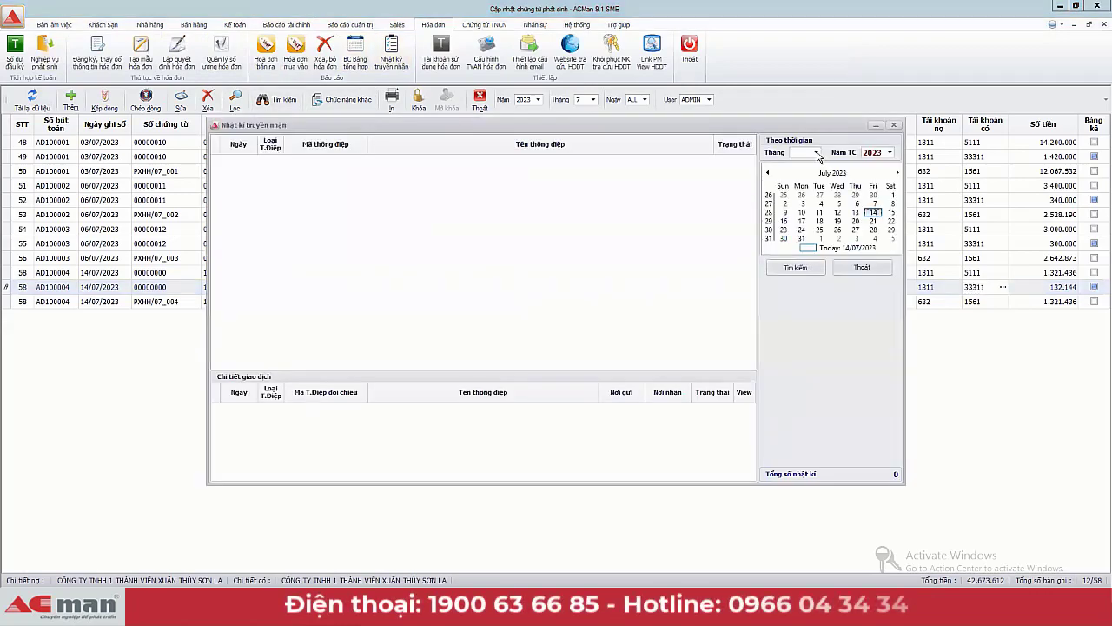
left_click(809, 152)
left_click(799, 165)
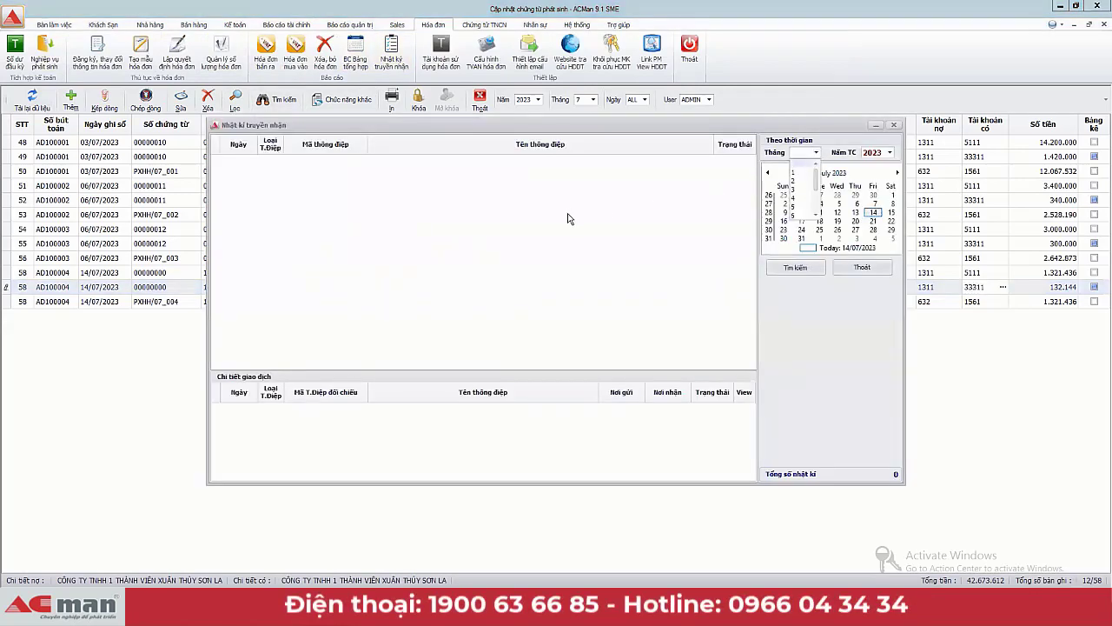
scroll(753, 263, "down", 1)
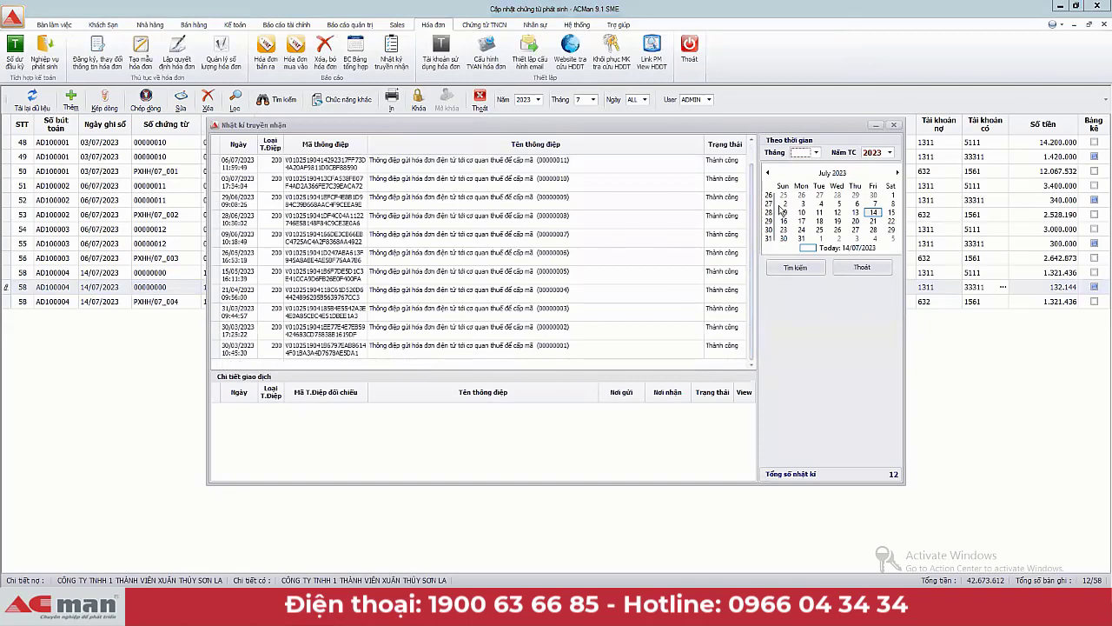
left_click(580, 350)
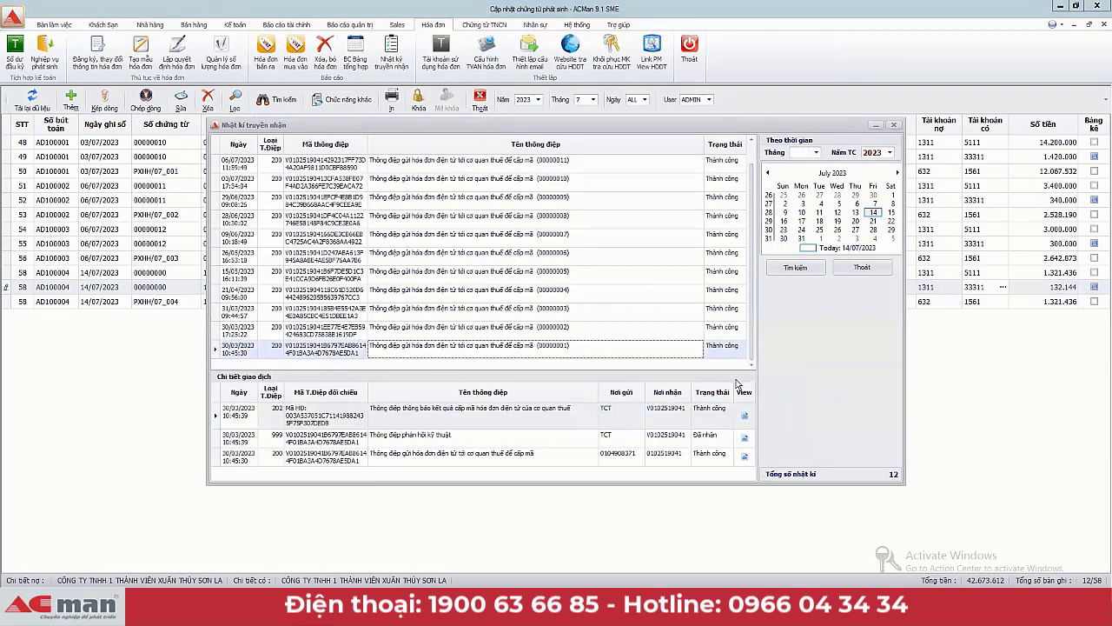
scroll(755, 349, "up", 1)
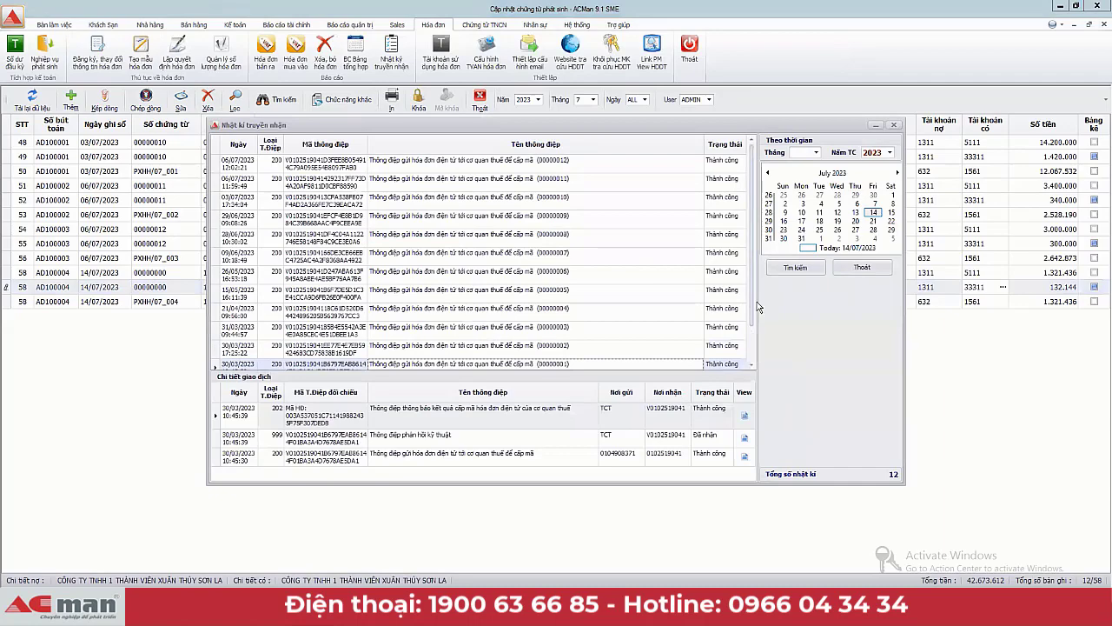
left_click(894, 125)
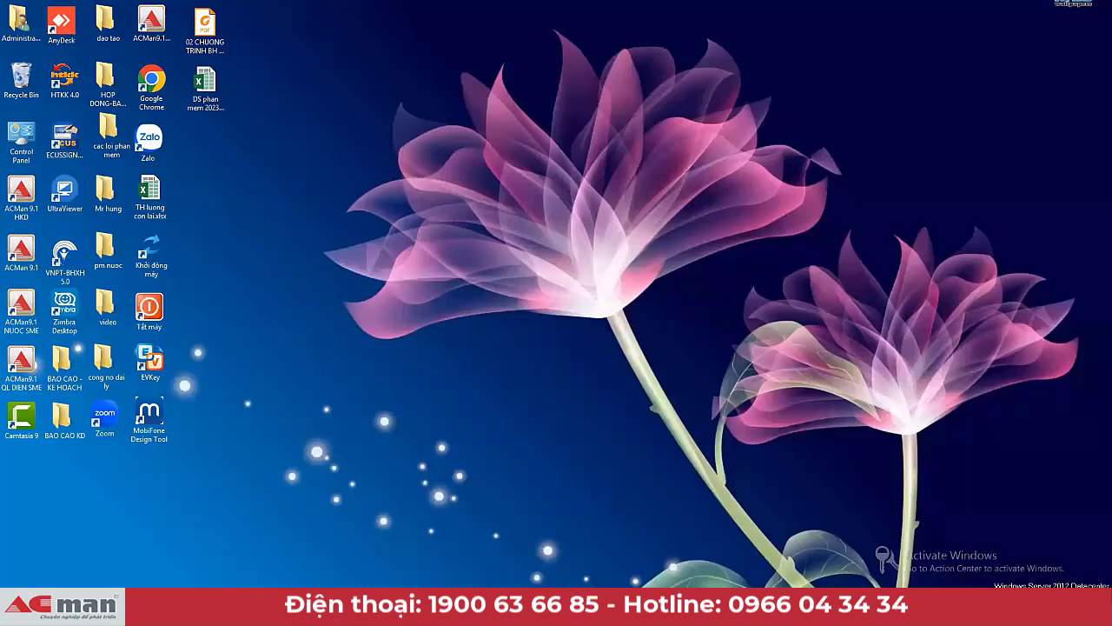
- Switch to the other ACMan 9.1 window, open its 2023 transmission log, and select the message for invoice 00001289
left_click(234, 546)
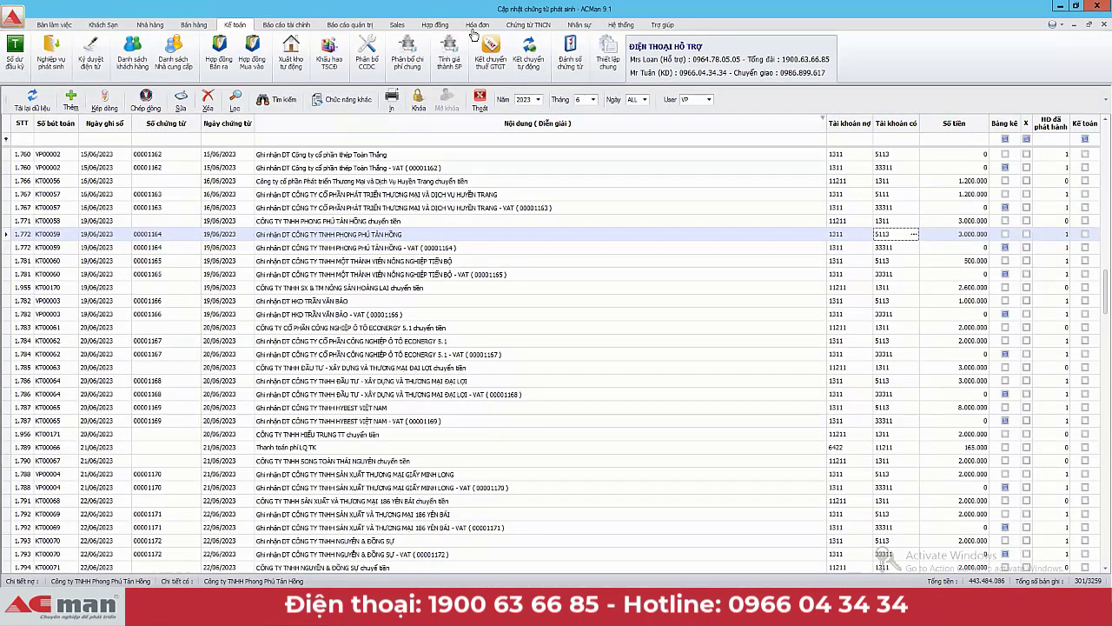
scroll(323, 77, "down", 5)
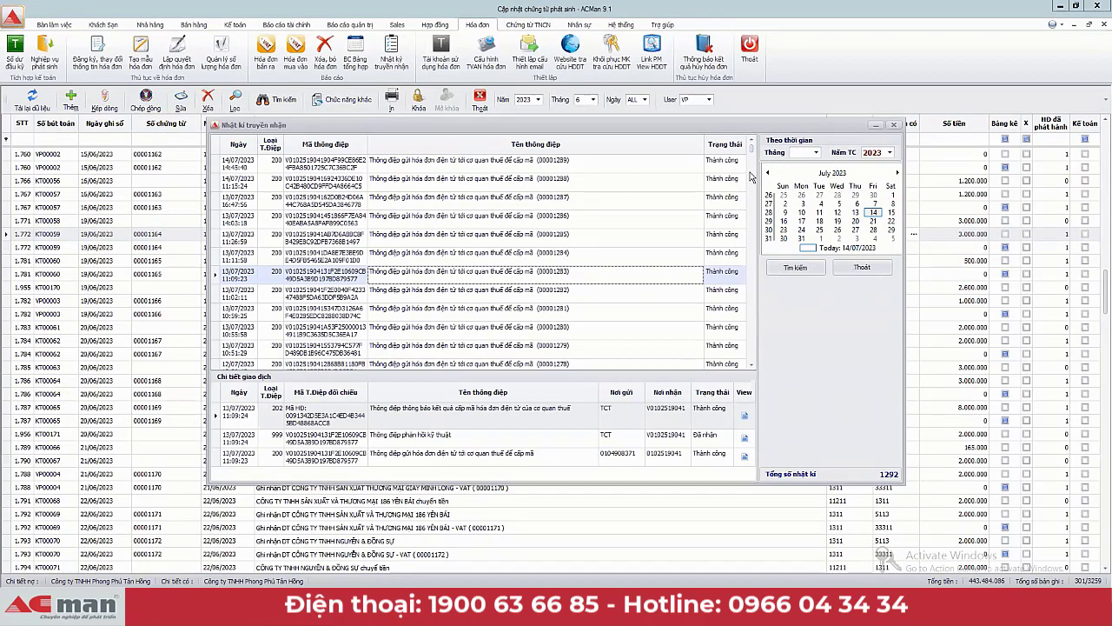
left_click(549, 170)
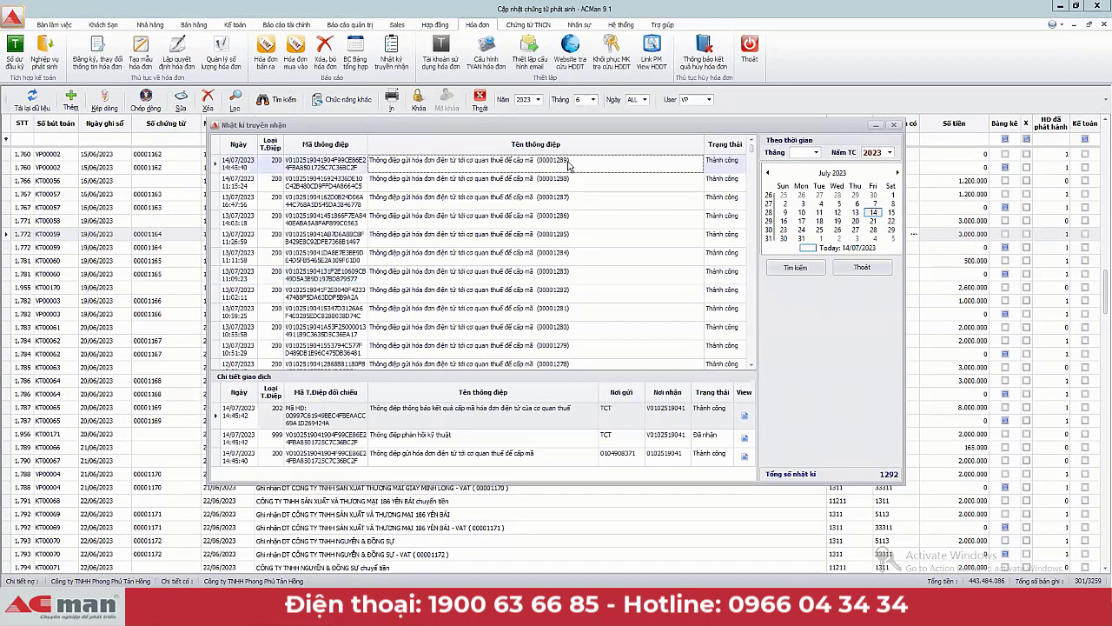
left_click(587, 182)
left_click(582, 200)
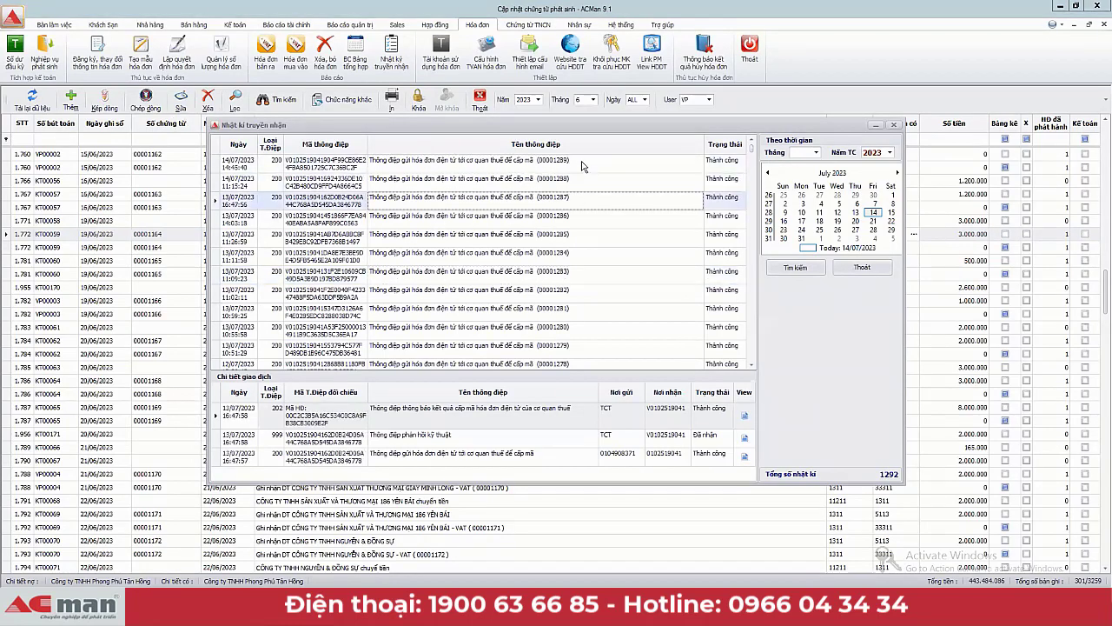
left_click(580, 165)
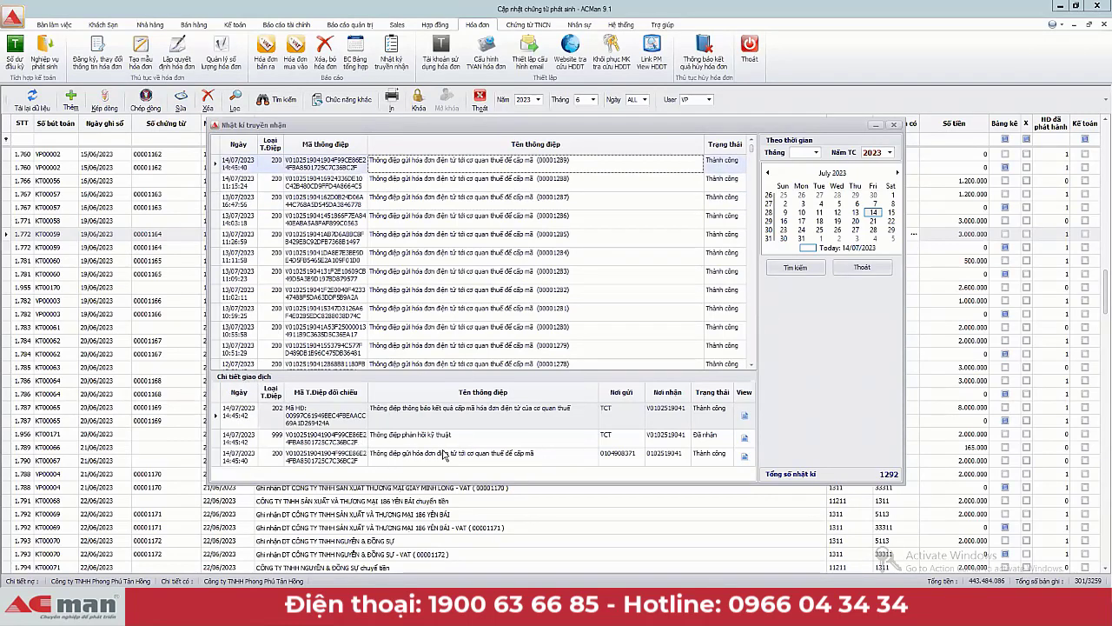
- Examine the sending, technical response and tax code result messages of invoice 00001289, and select the message for invoice 00001288
left_click(536, 455)
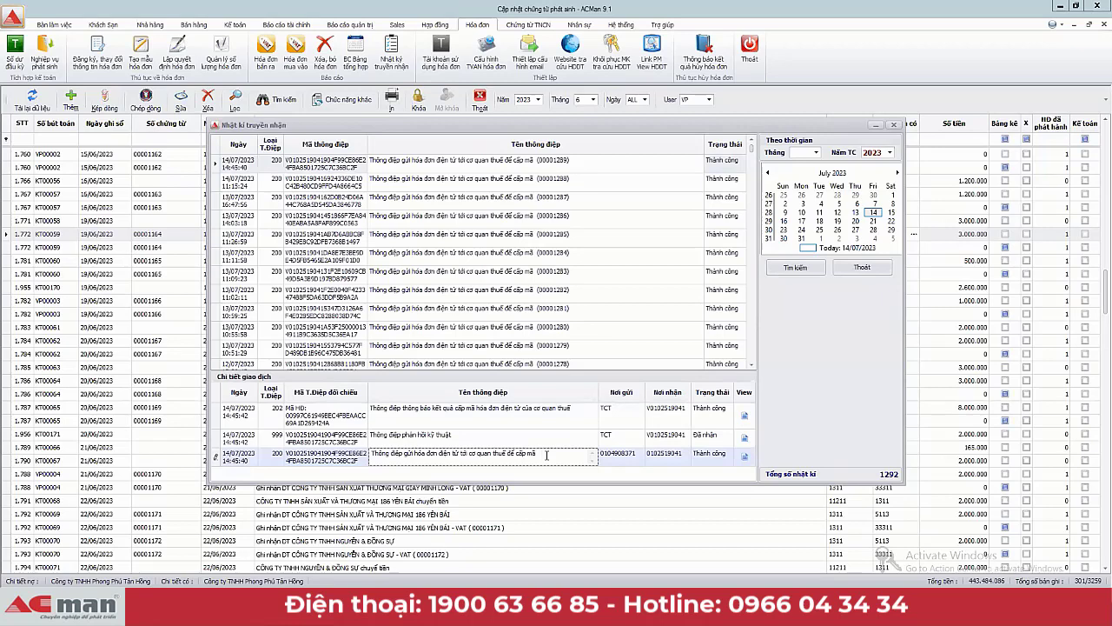
left_click(478, 441)
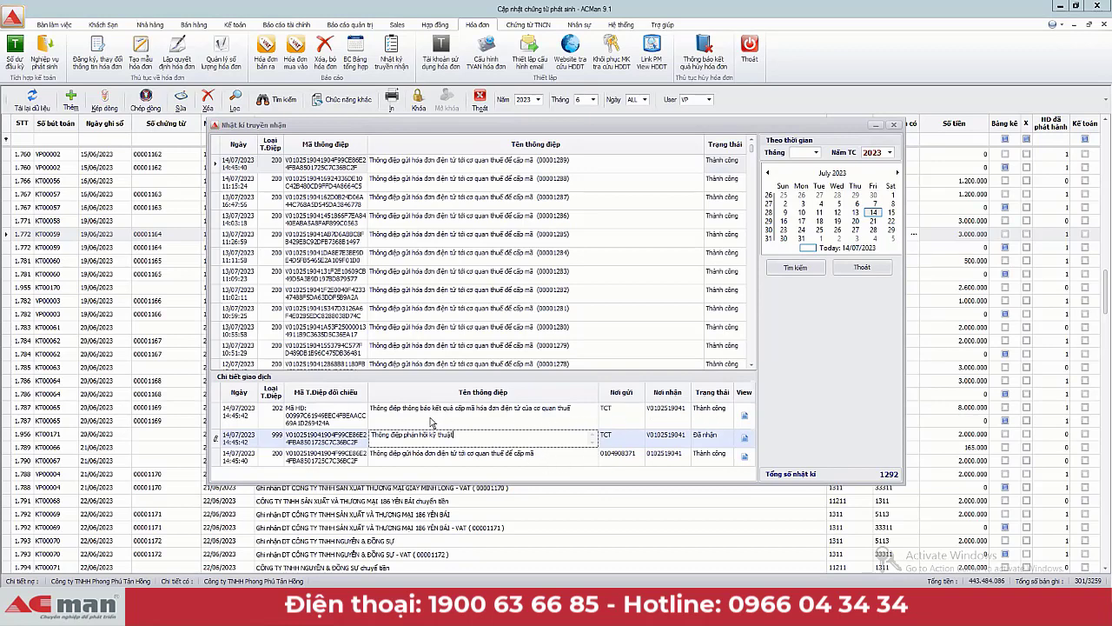
left_click(414, 417)
left_click(702, 417)
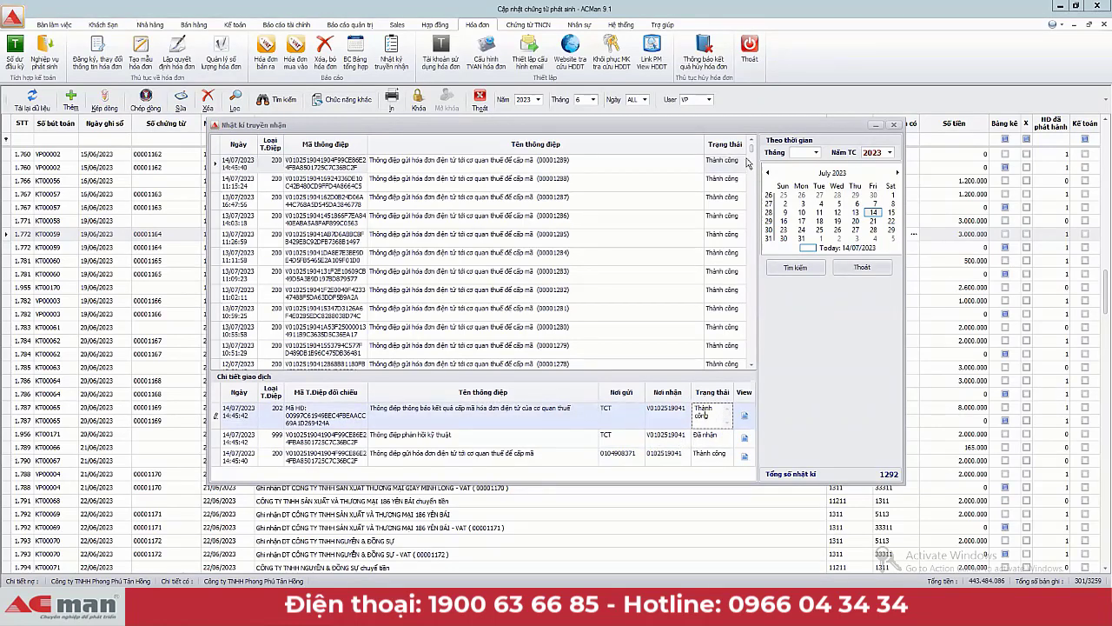
left_click(563, 186)
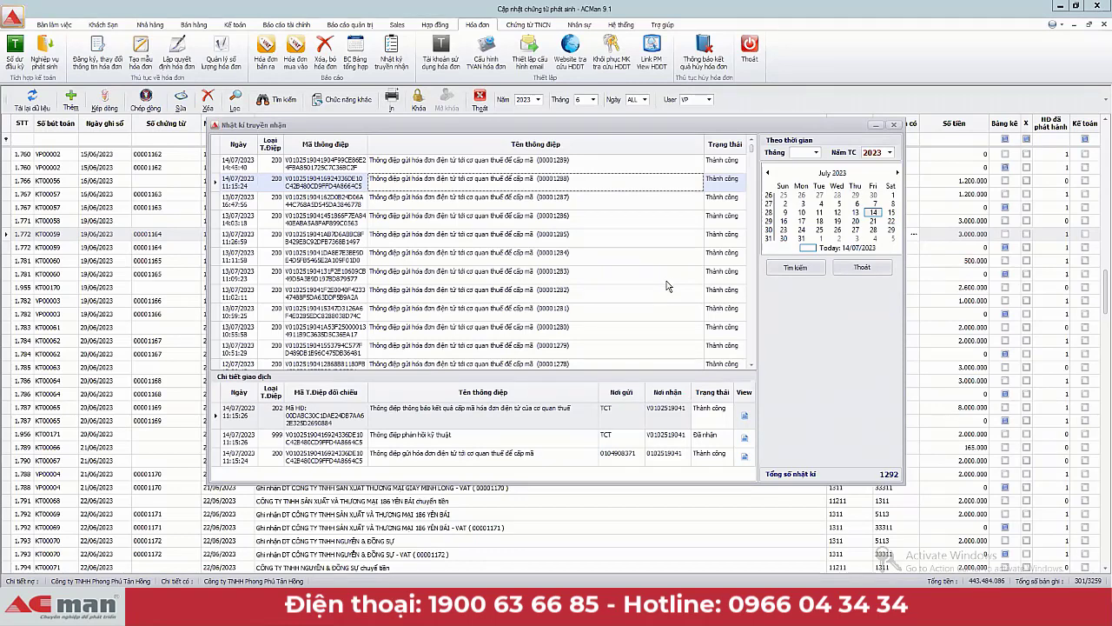
- Reposition the transmission log window and examine the type 100 message of 07/07/2023 about changed e-invoice registration information
left_click_drag(641, 128, 632, 169)
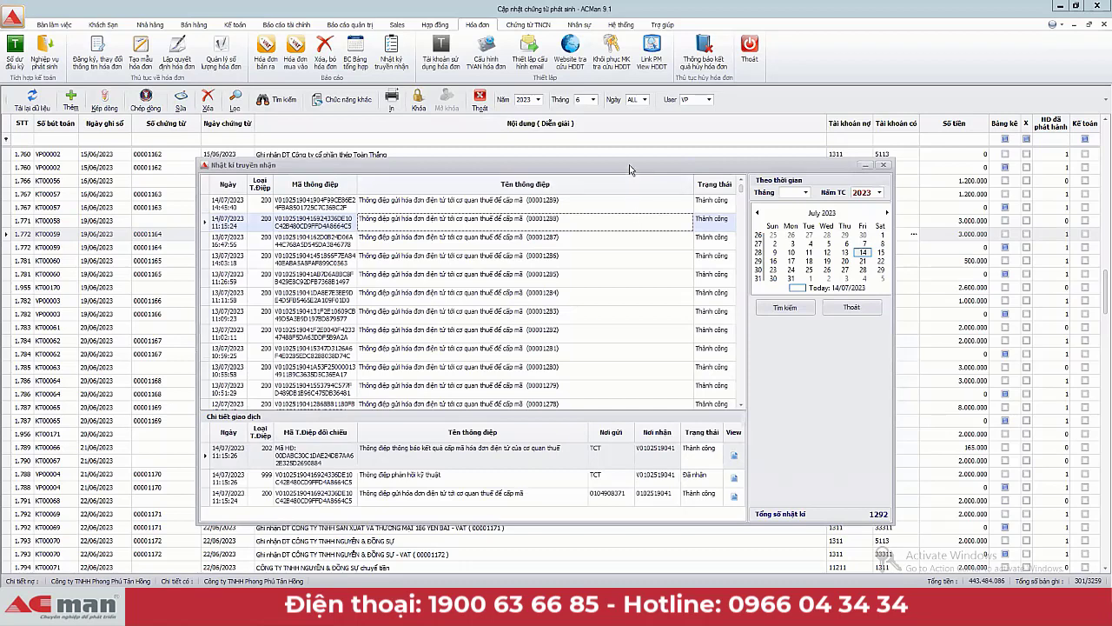
left_click_drag(630, 170, 611, 165)
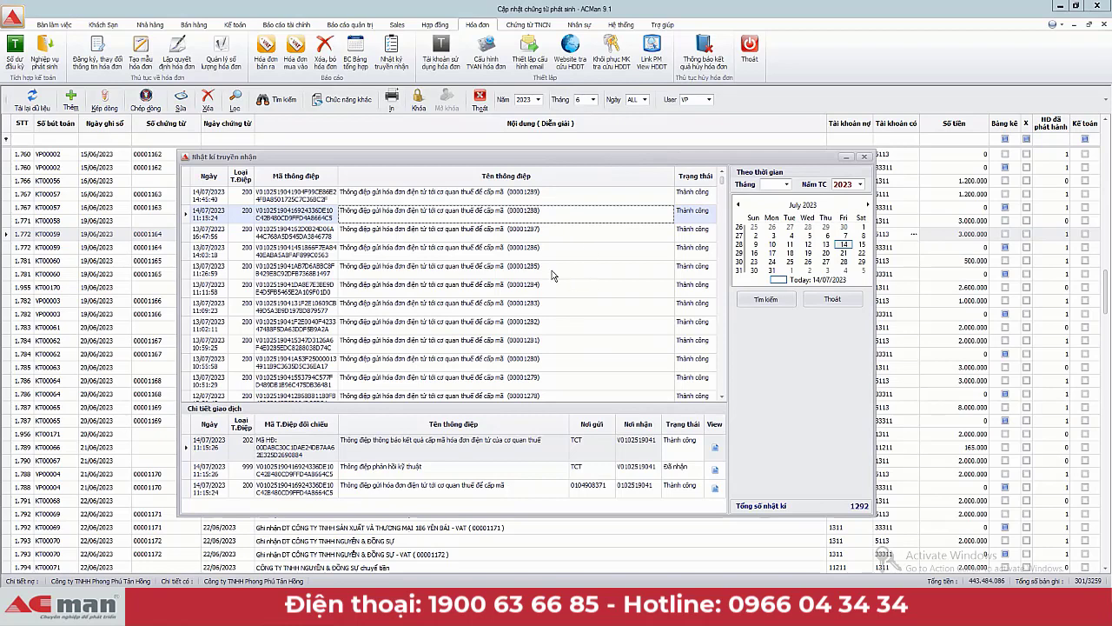
key("Up")
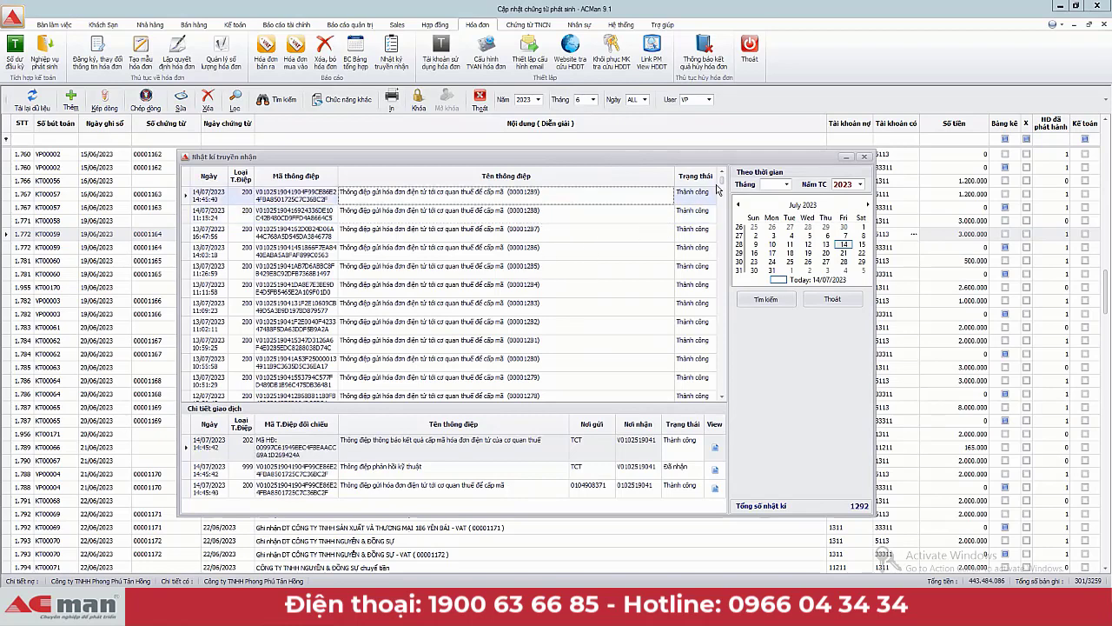
left_click(724, 191)
scroll(724, 191, "up", 5)
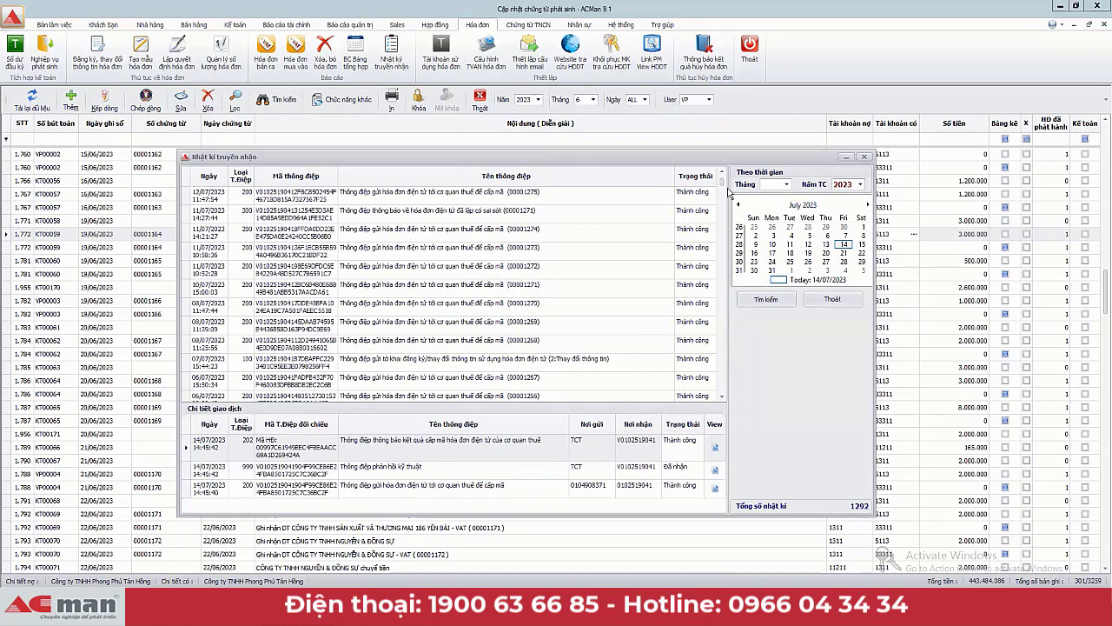
left_click(543, 368)
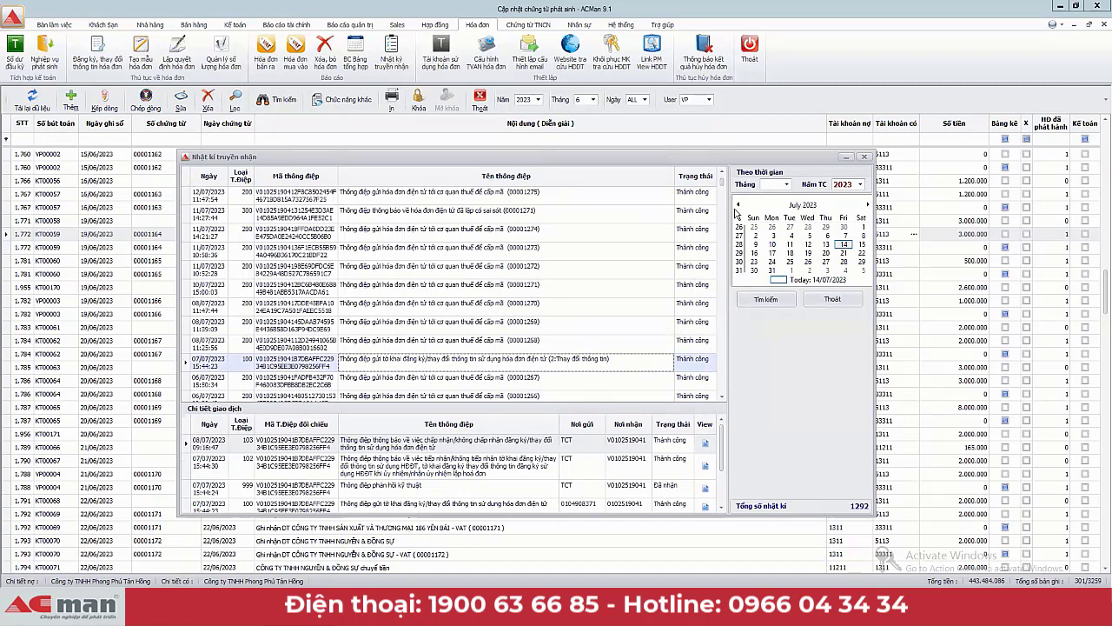
- Examine the transaction details of the 14/04/2023 messages for invoices 00000495 to 00000498, and minimize the transmission log
left_click_drag(724, 187, 717, 317)
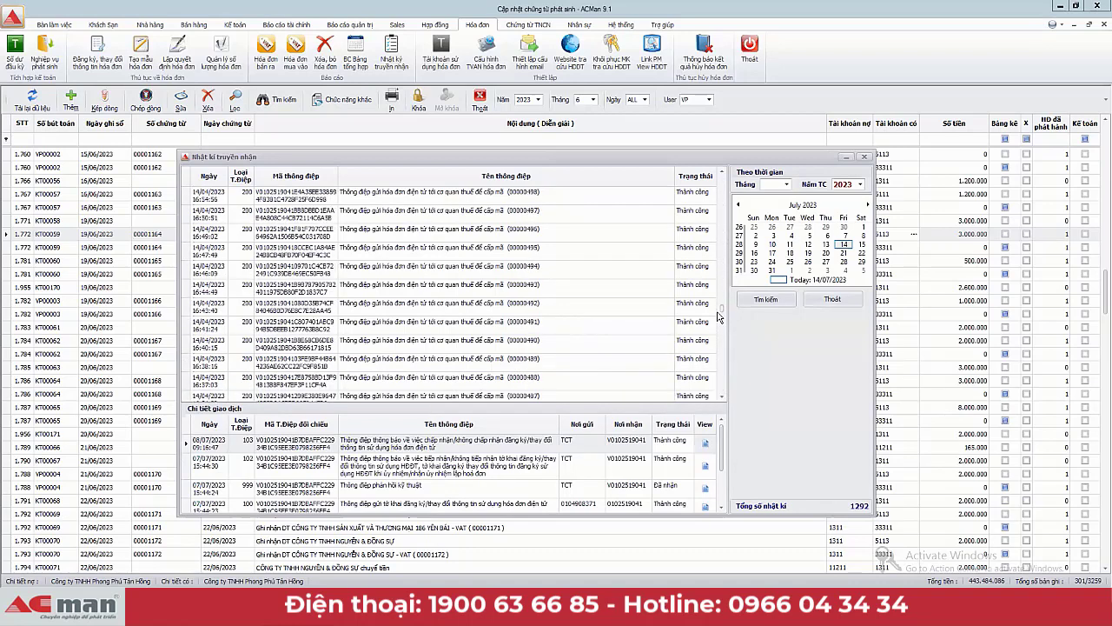
left_click(566, 252)
left_click(567, 232)
left_click(572, 218)
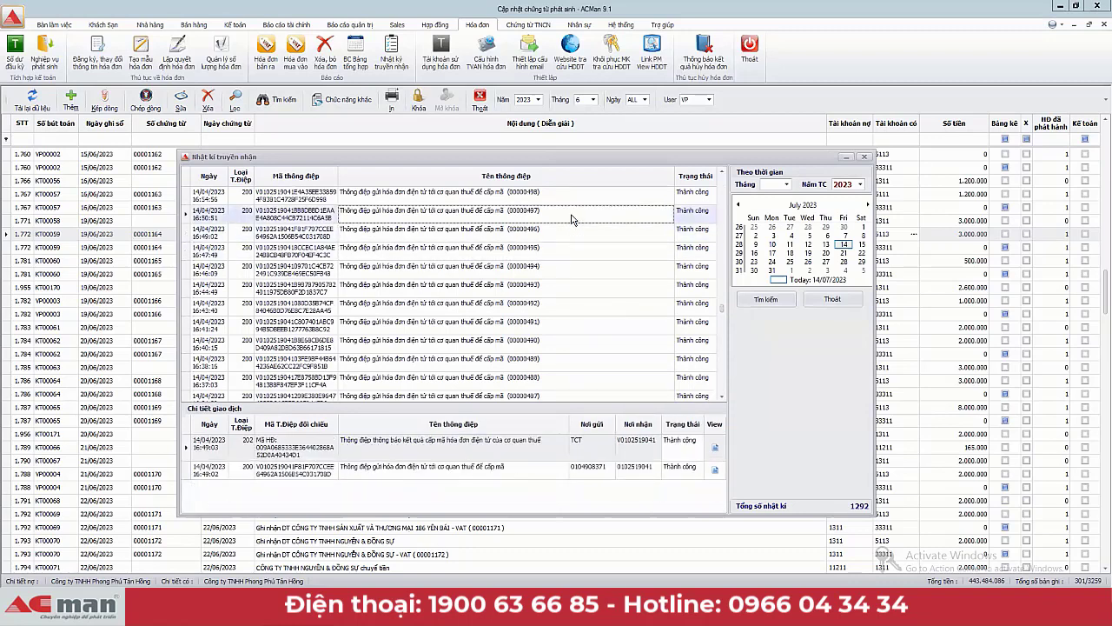
left_click(576, 199)
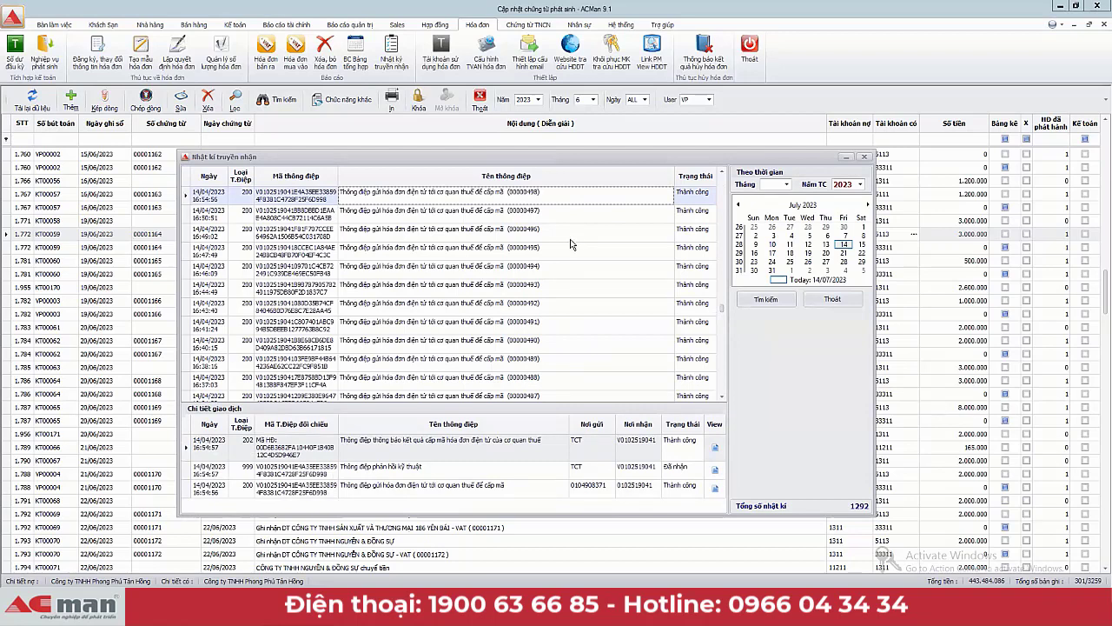
left_click(845, 159)
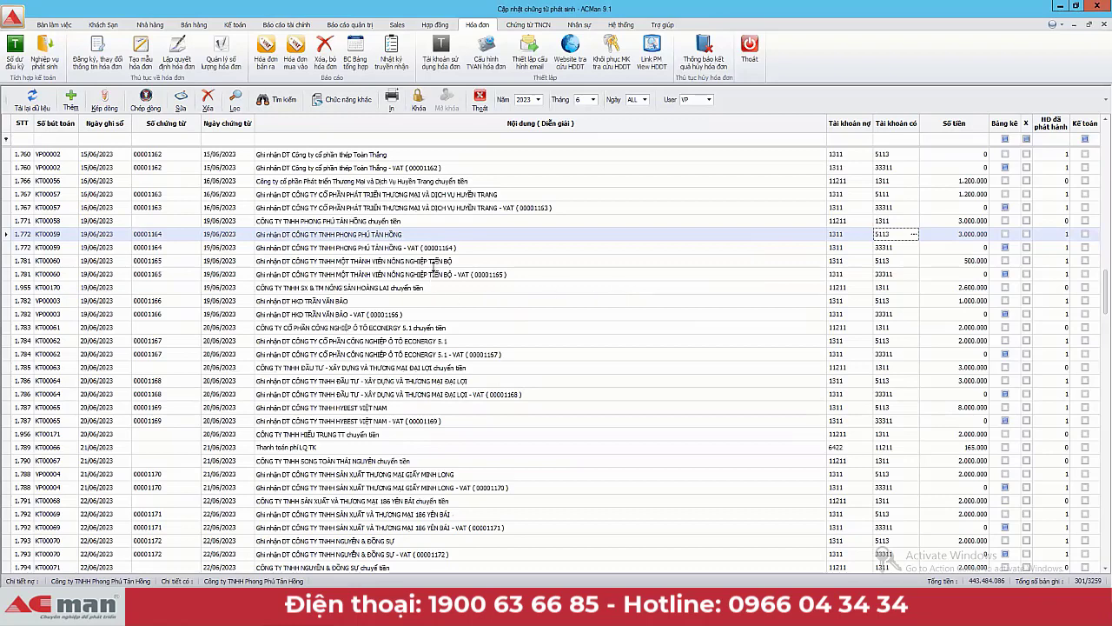
left_click(437, 261)
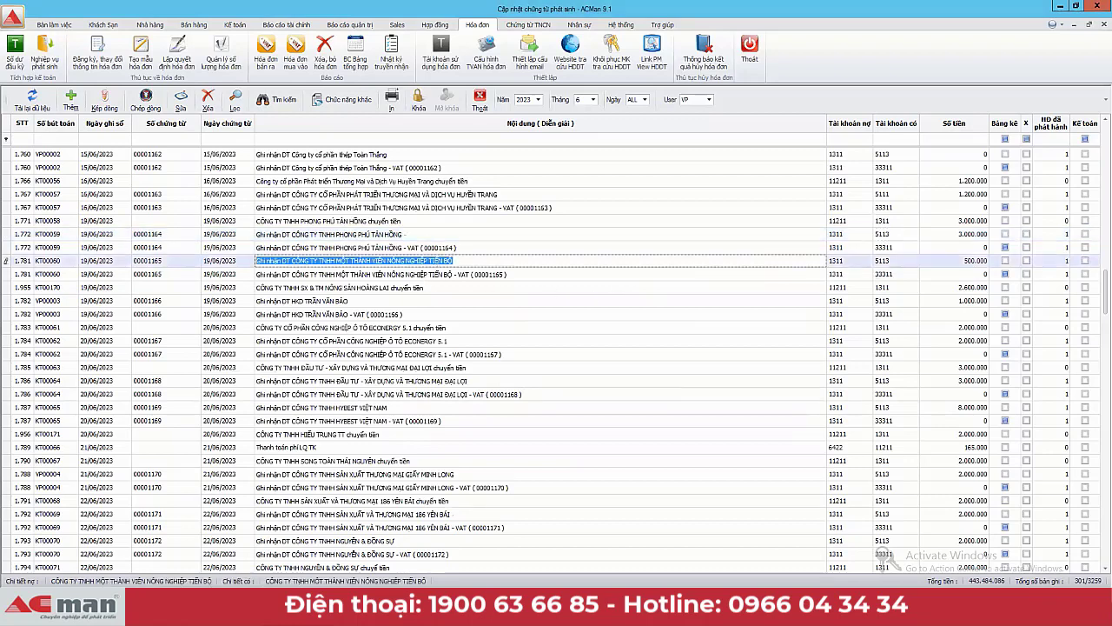
- Switch to the tax authority's e-invoice portal in Chrome and examine the check result of the listed purchase invoice
key("alt+Tab")
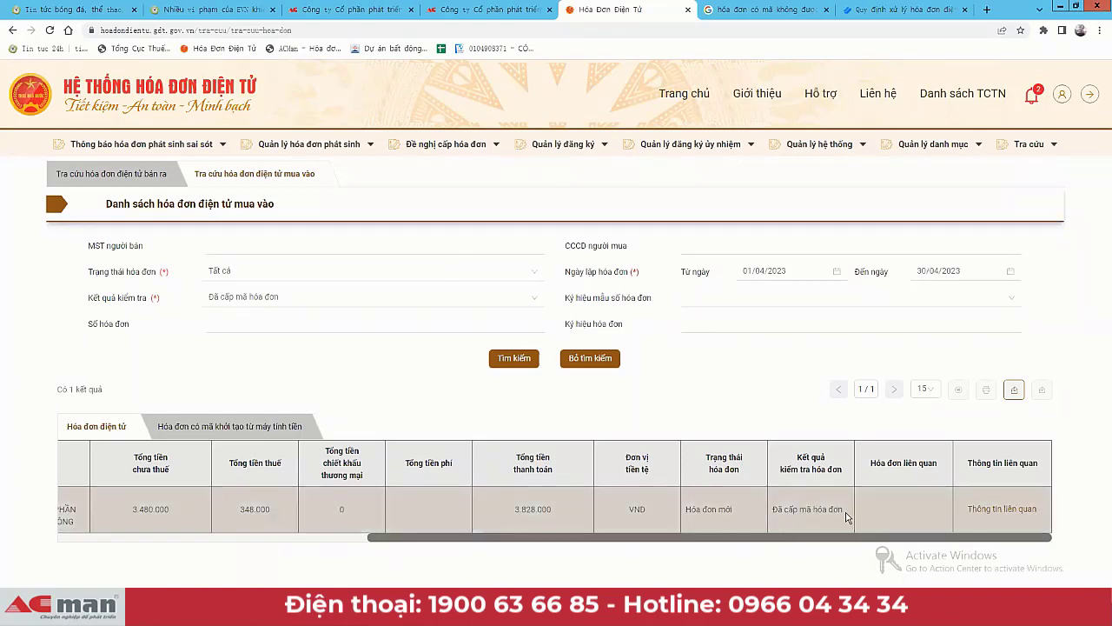
left_click_drag(847, 515, 770, 517)
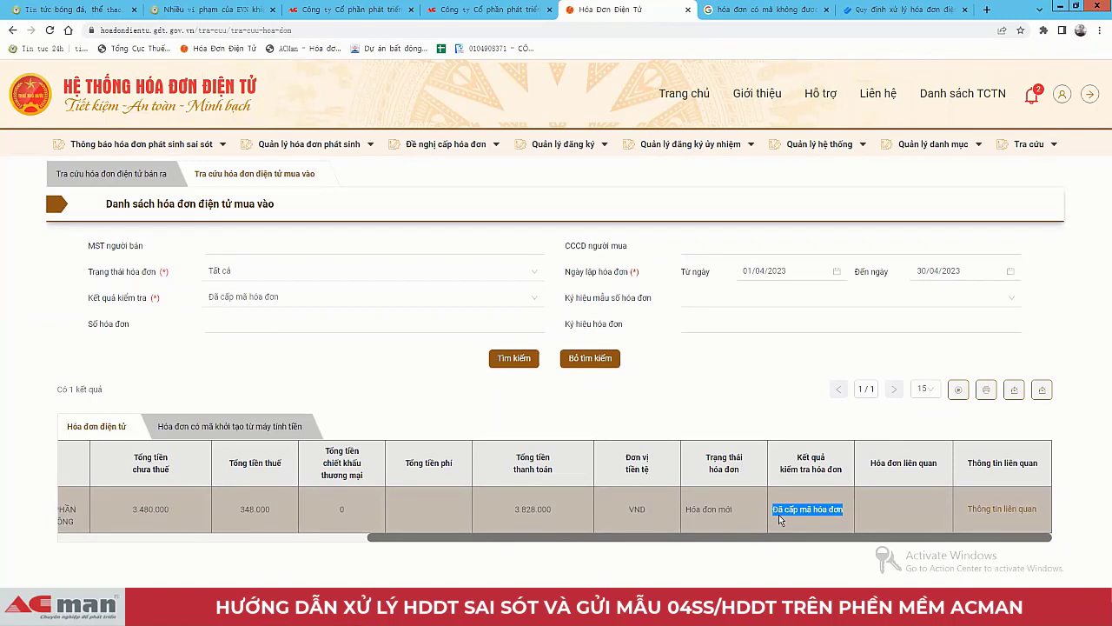
left_click(742, 376)
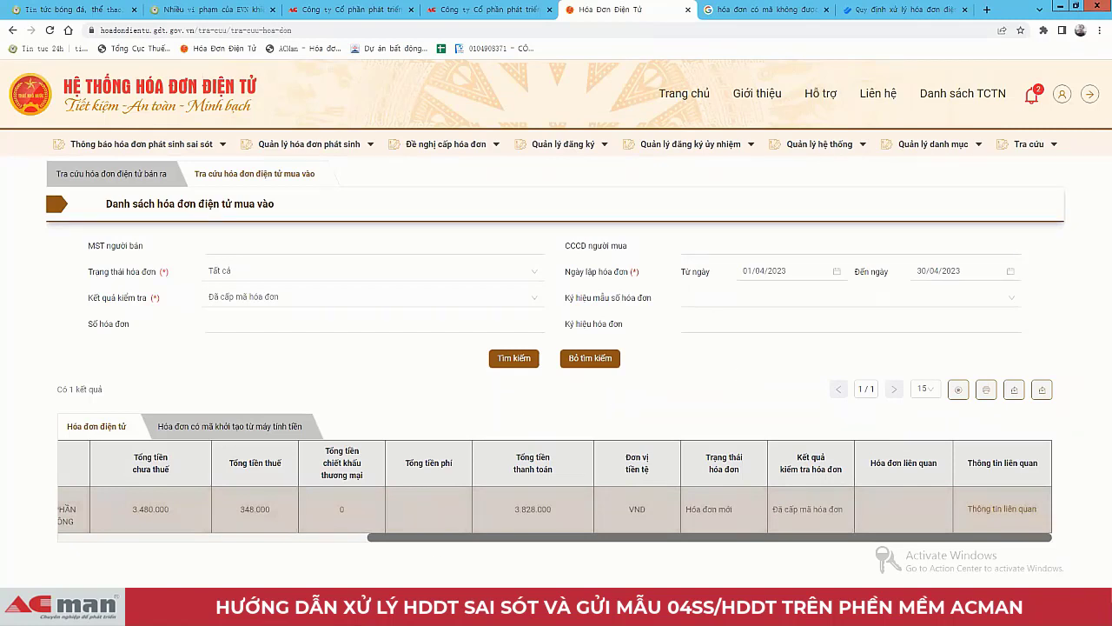
mouse_move(349, 612)
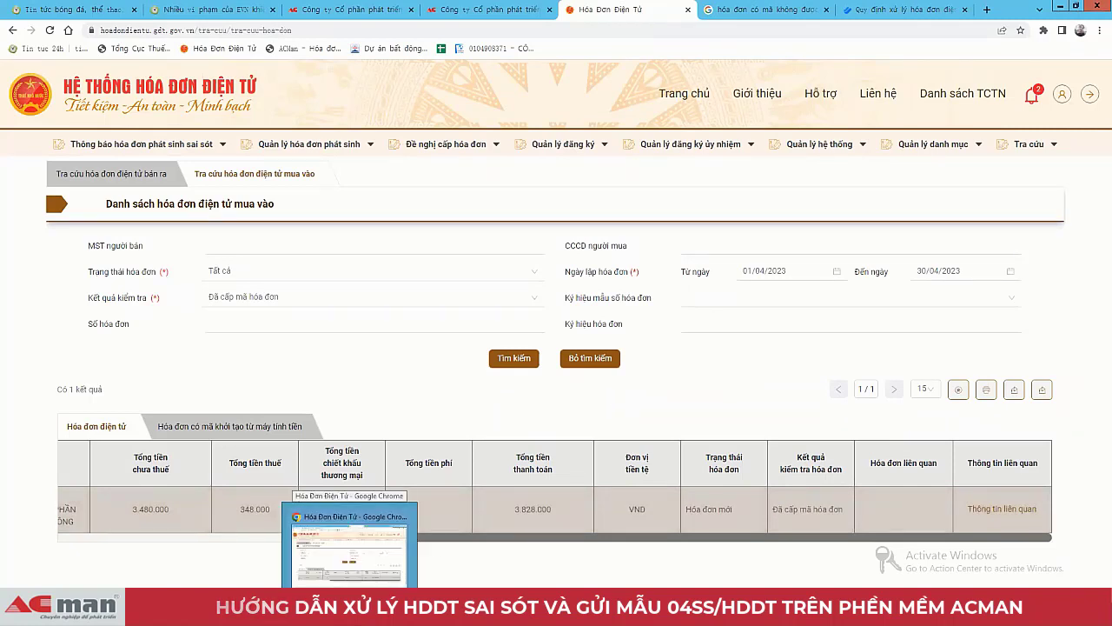